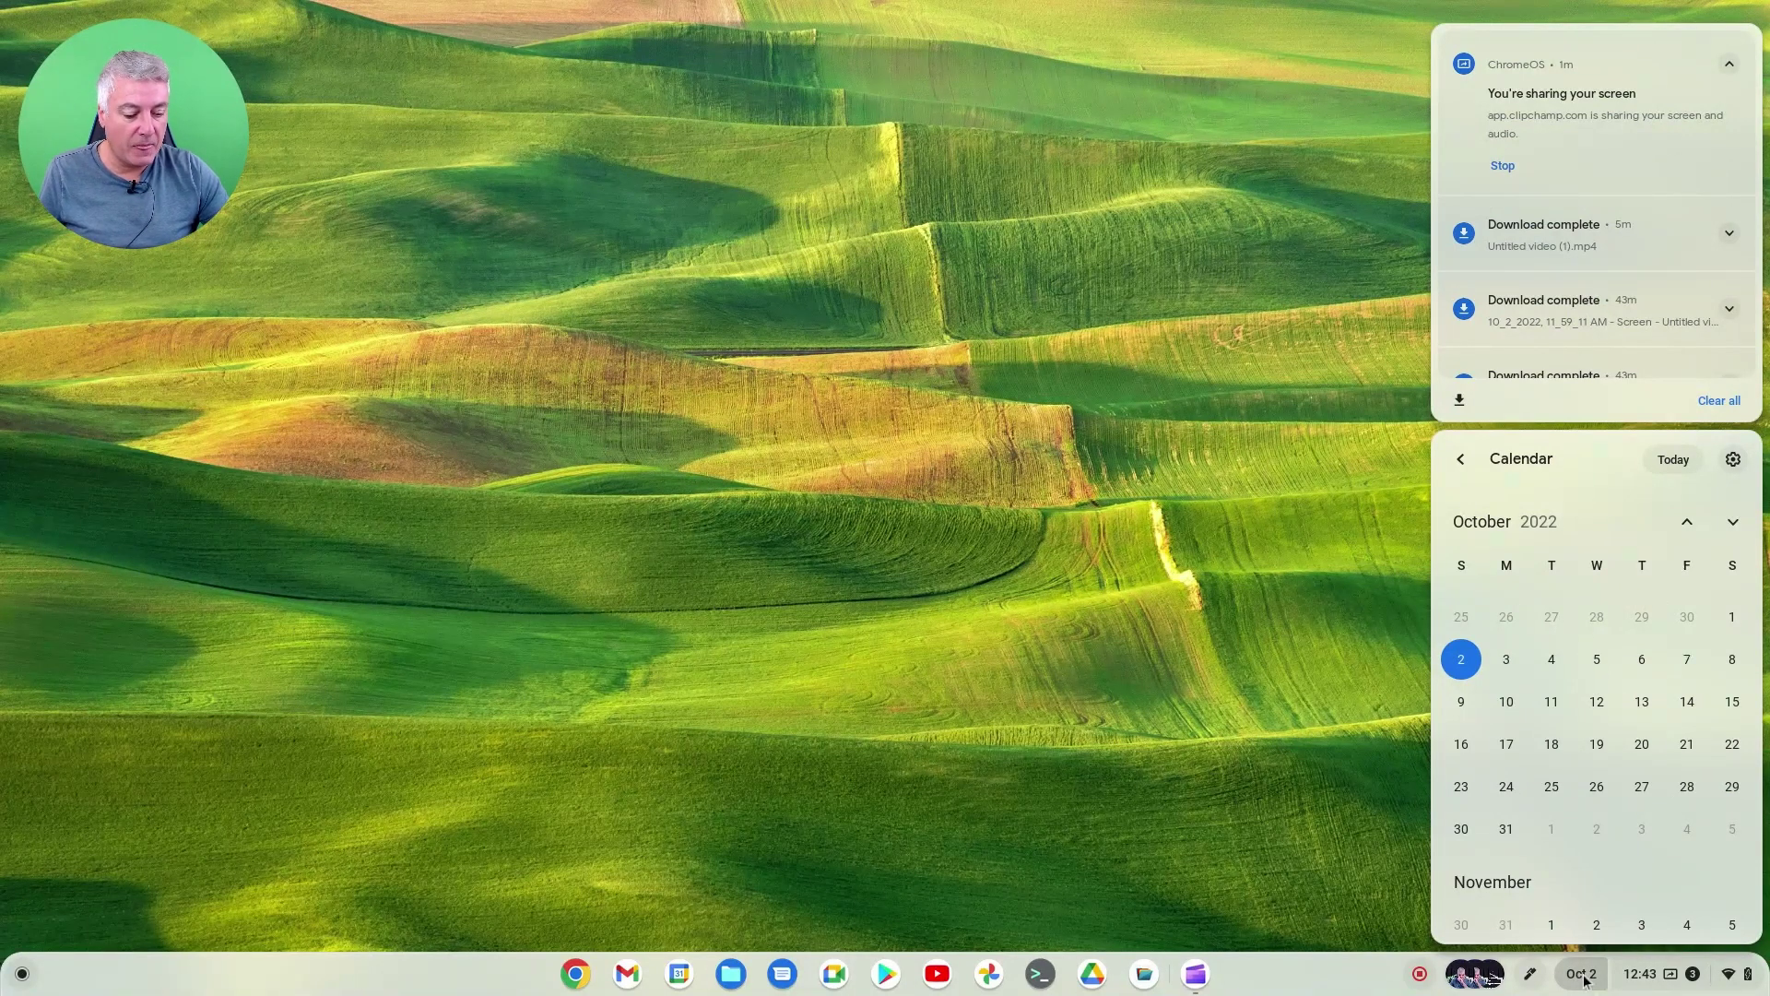
Dismiss the calendar and notifications, and move the circular webcam bubble to the desktop's upper-right corner
{"action": "left_click", "coordinate": [1274, 424]}
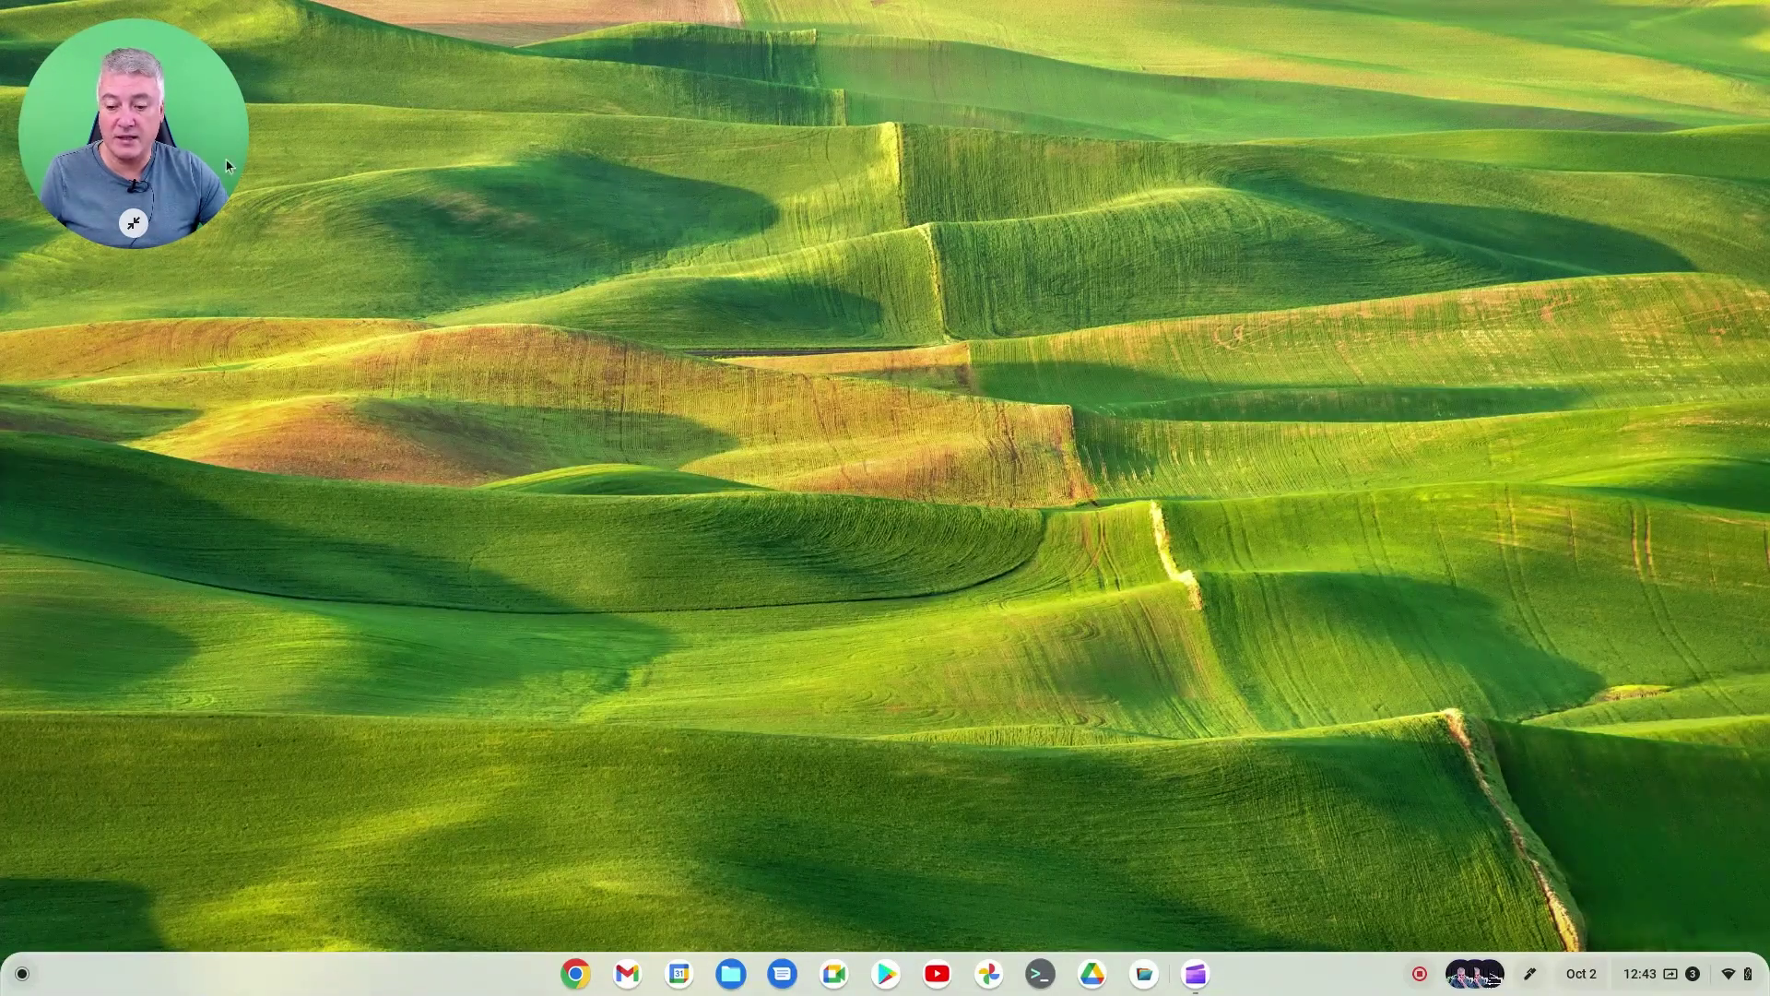
{"action": "left_click", "coordinate": [1678, 972]}
{"action": "left_click", "coordinate": [832, 338]}
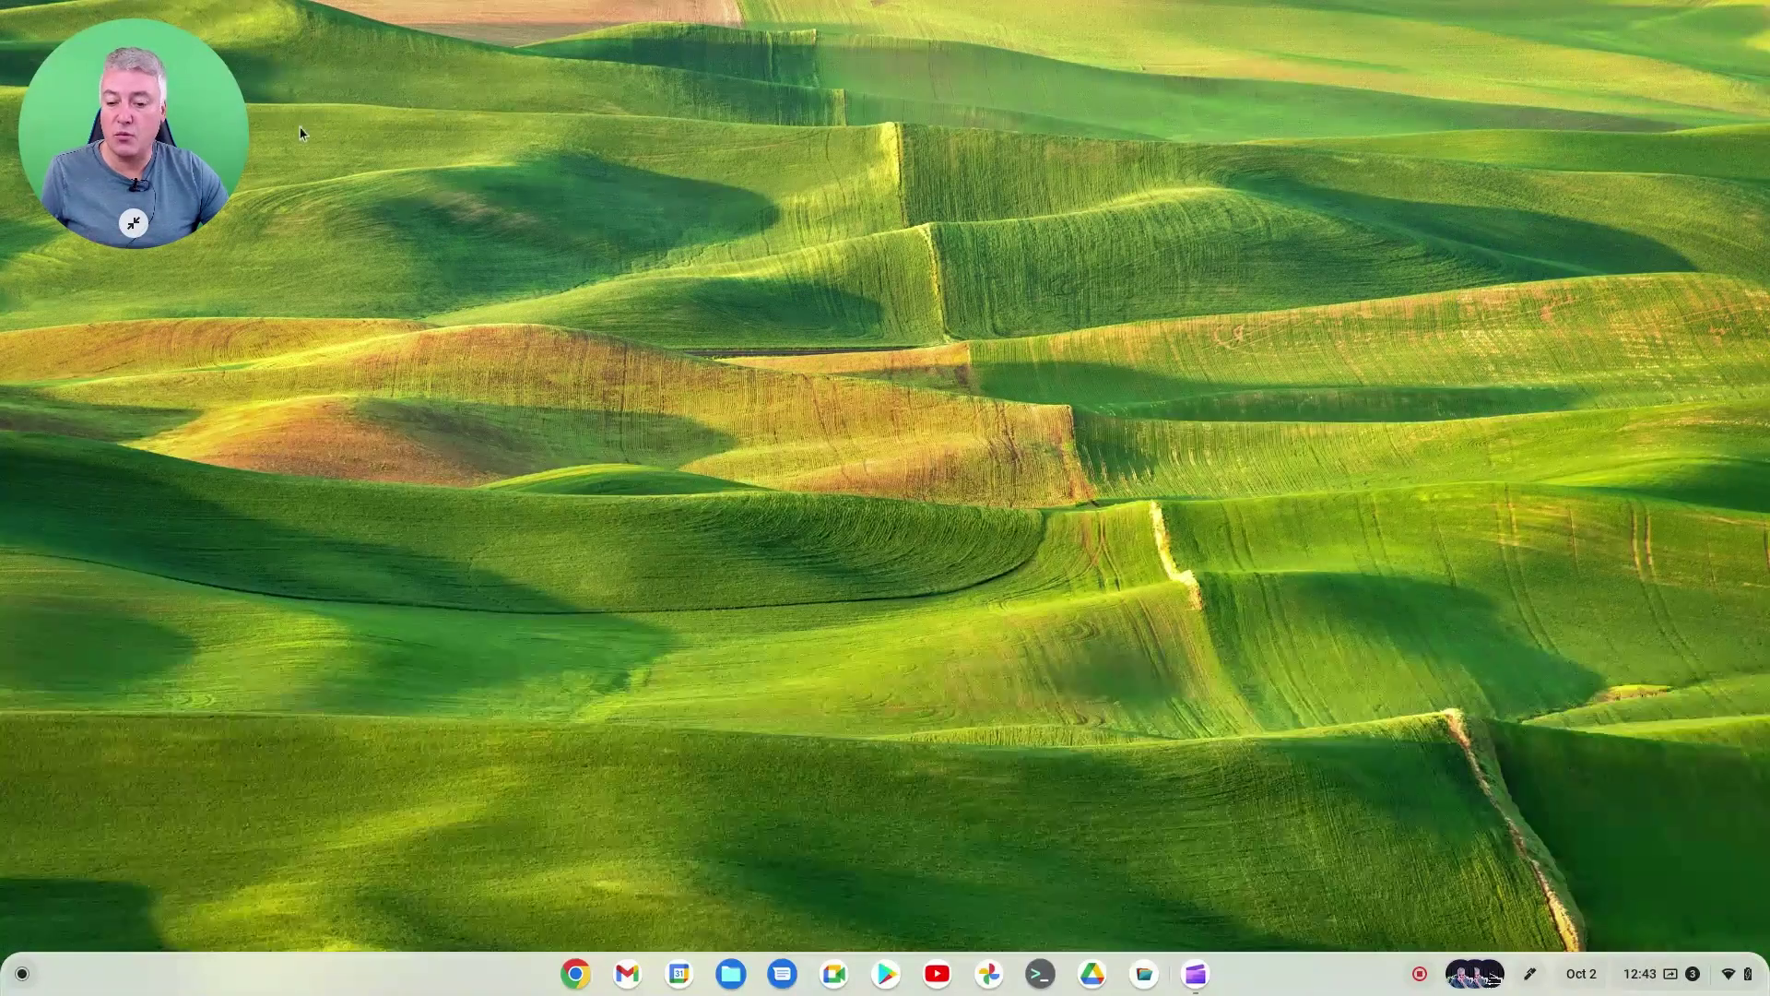
{"action": "left_click_drag", "start_coordinate": [174, 127], "coordinate": [1595, 137]}
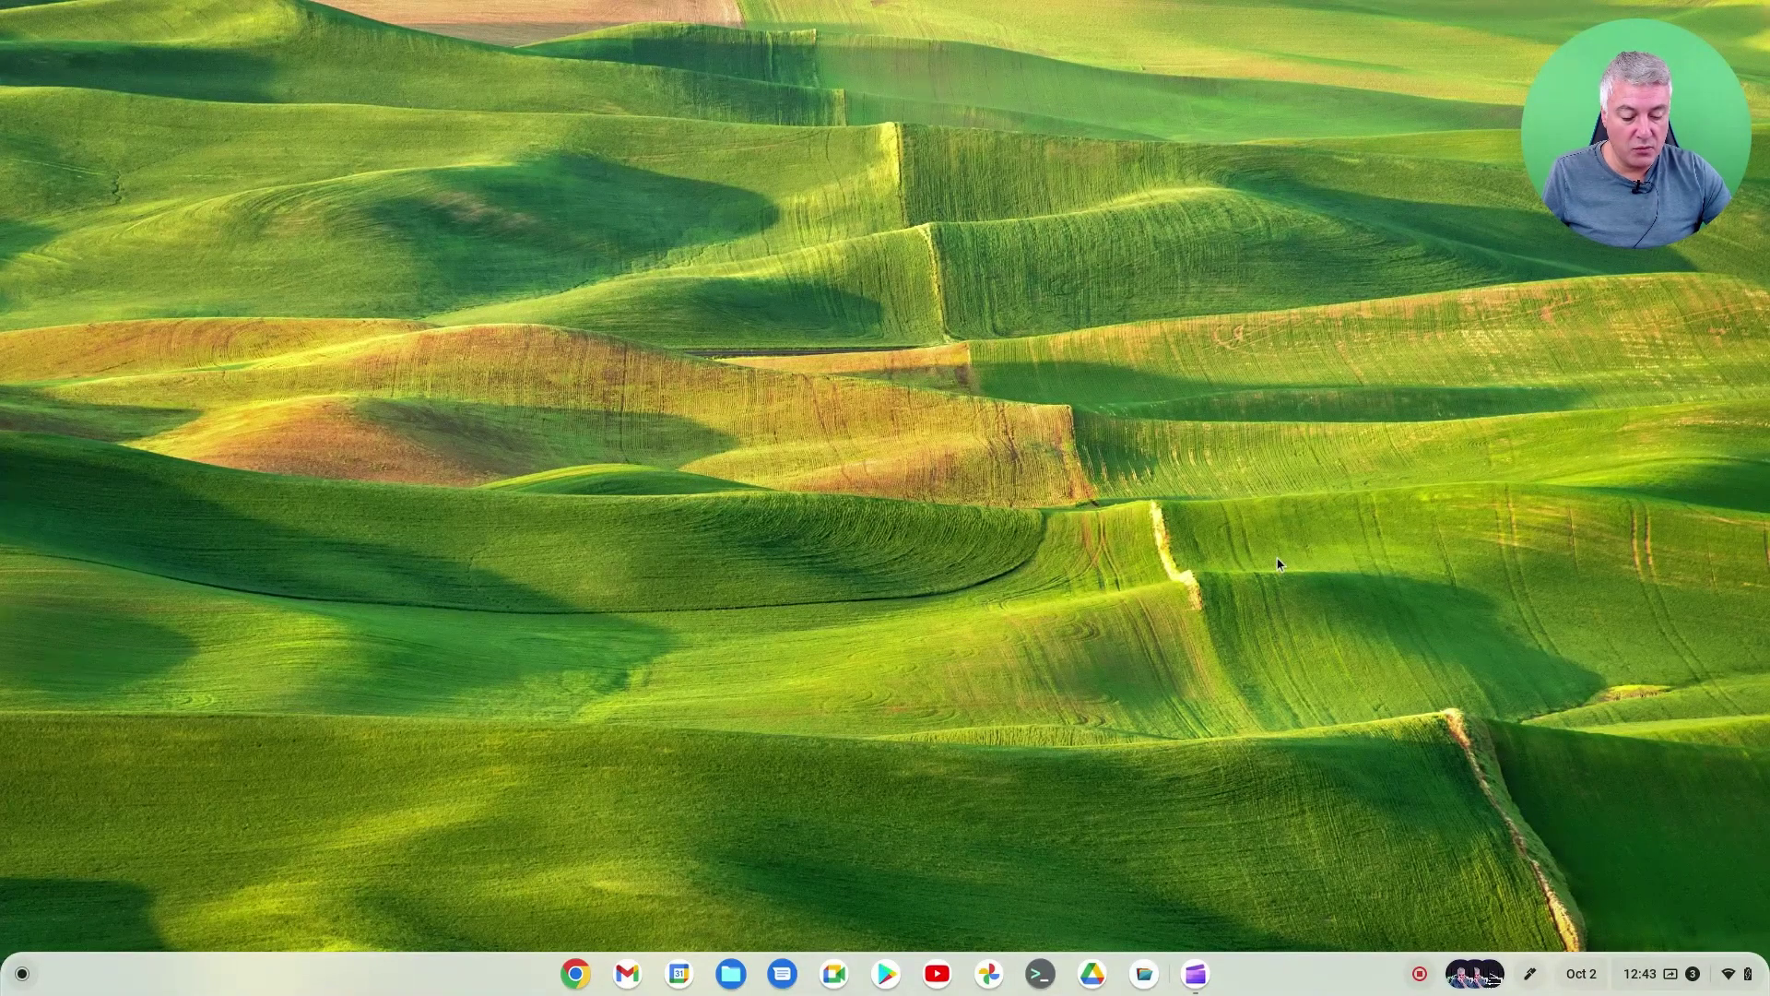
Switch to Clipchamp, stop the screen and webcam recording, and save it for editing
{"action": "left_click", "coordinate": [1205, 983]}
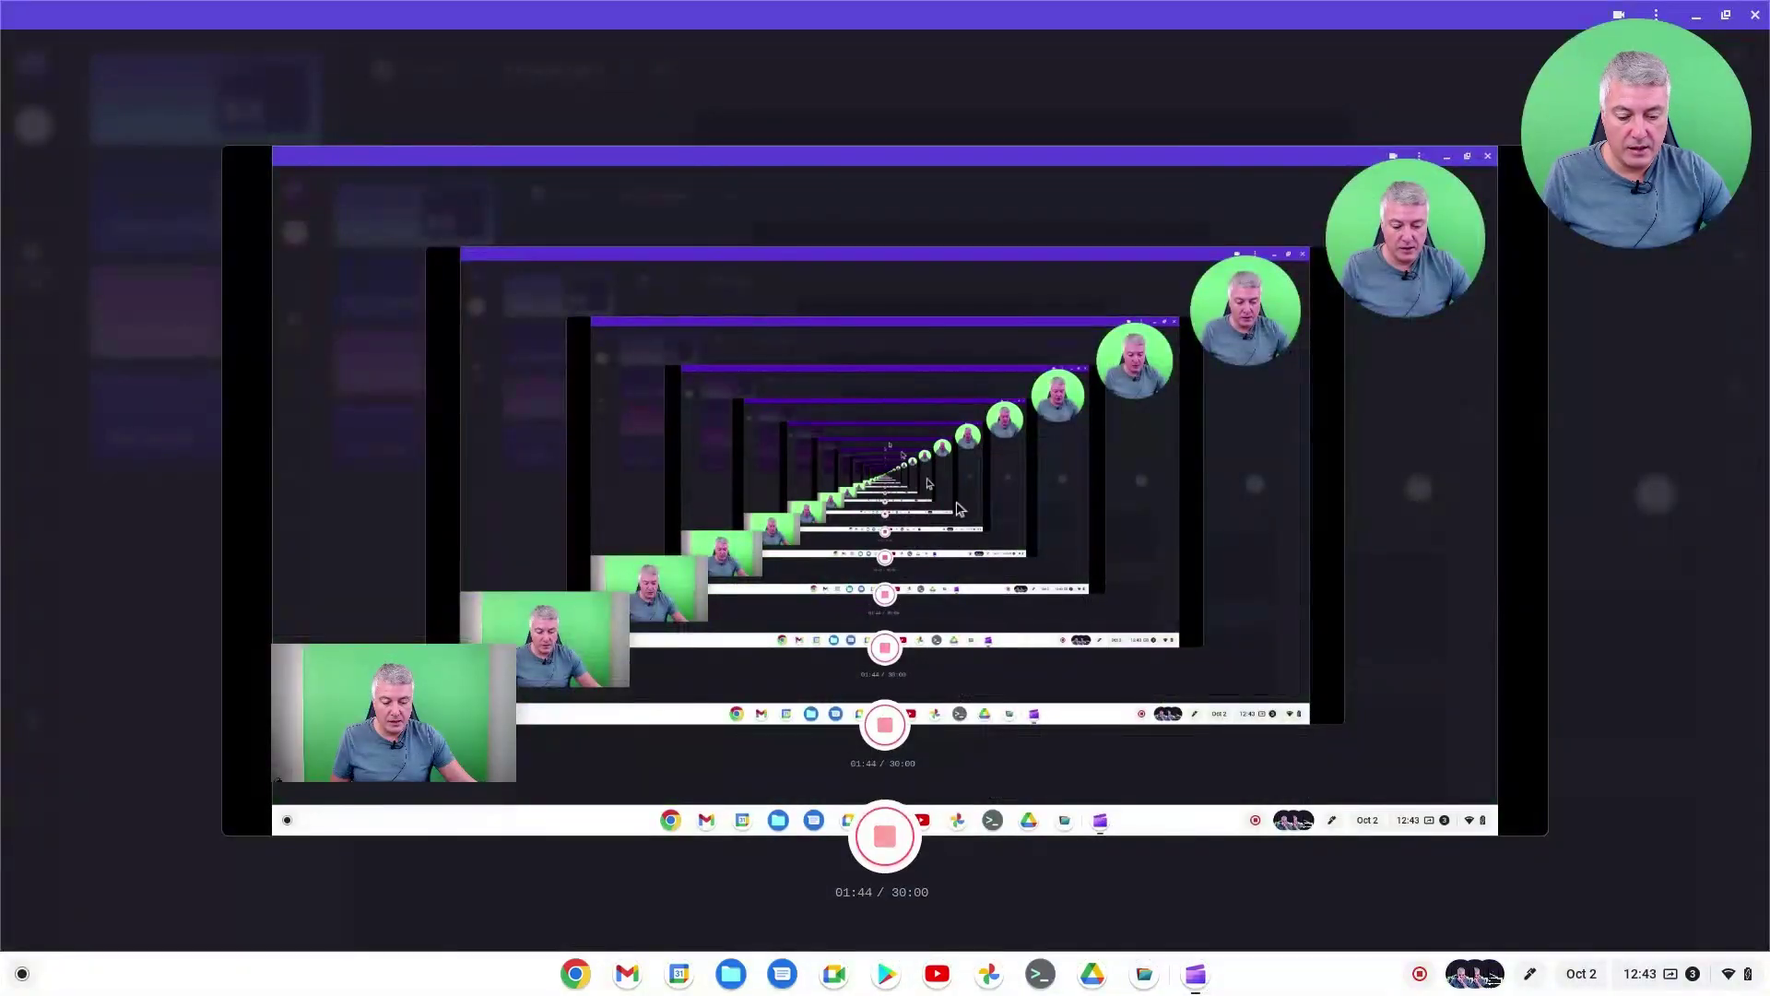
{"action": "left_click", "coordinate": [885, 835]}
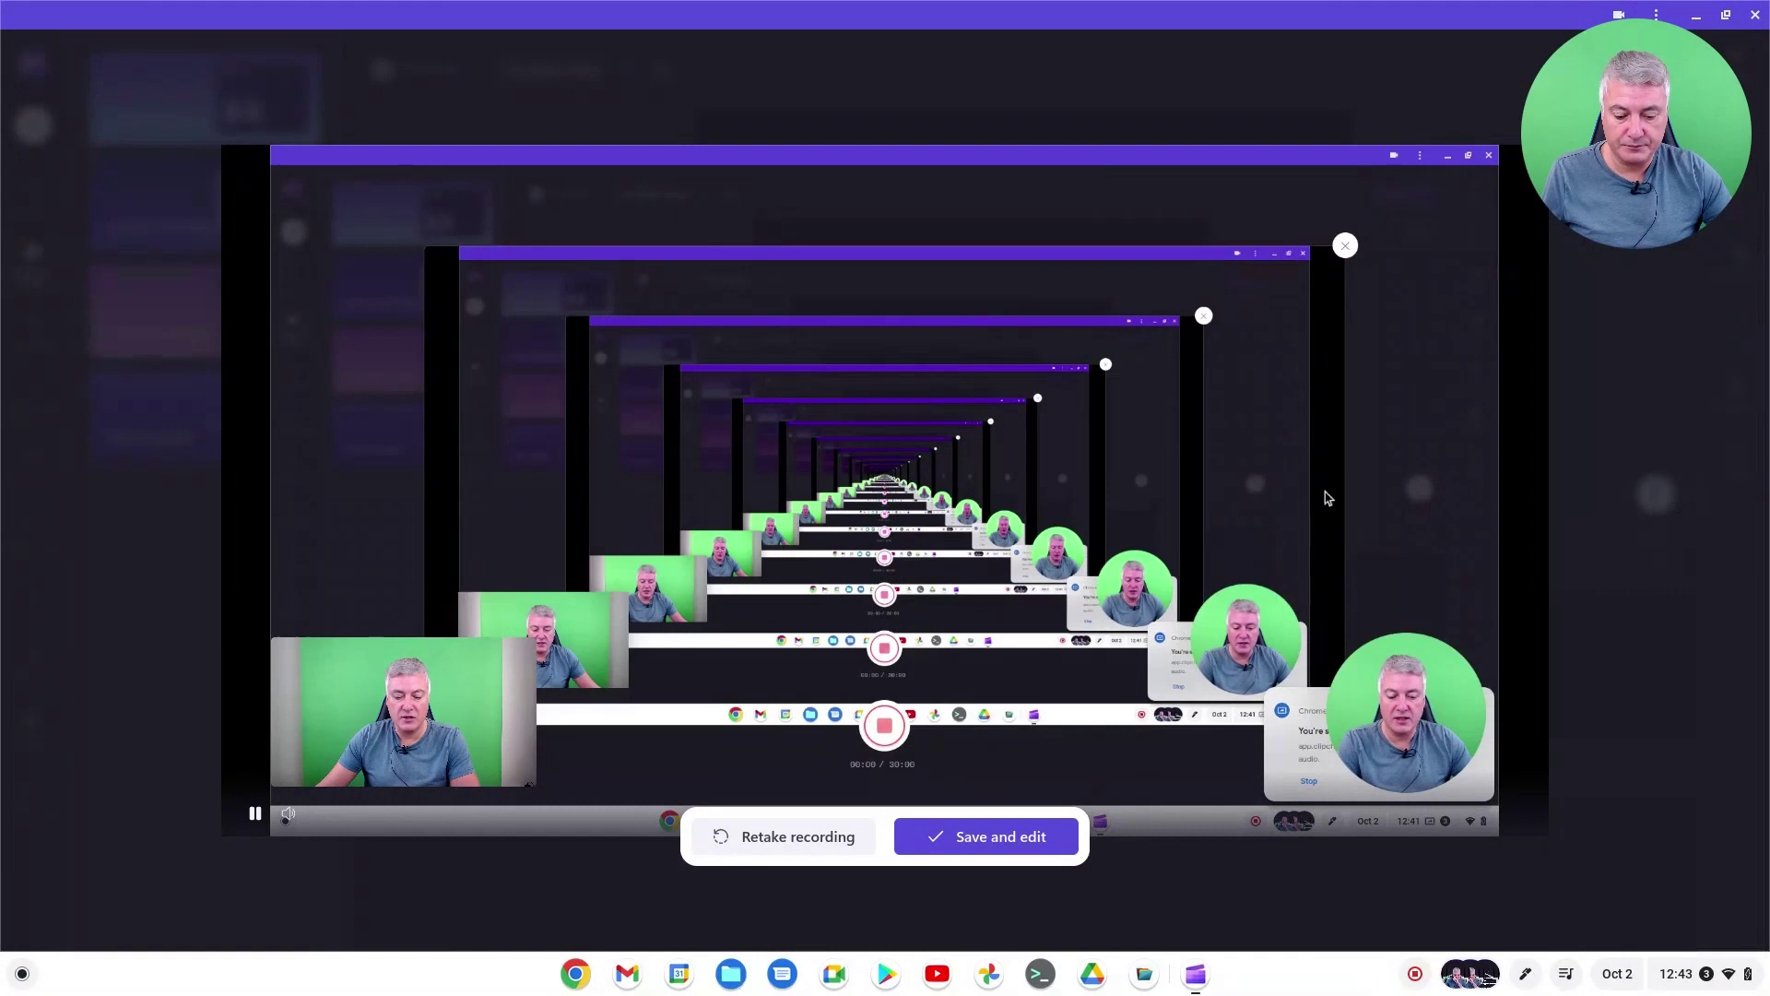
{"action": "left_click", "coordinate": [996, 837]}
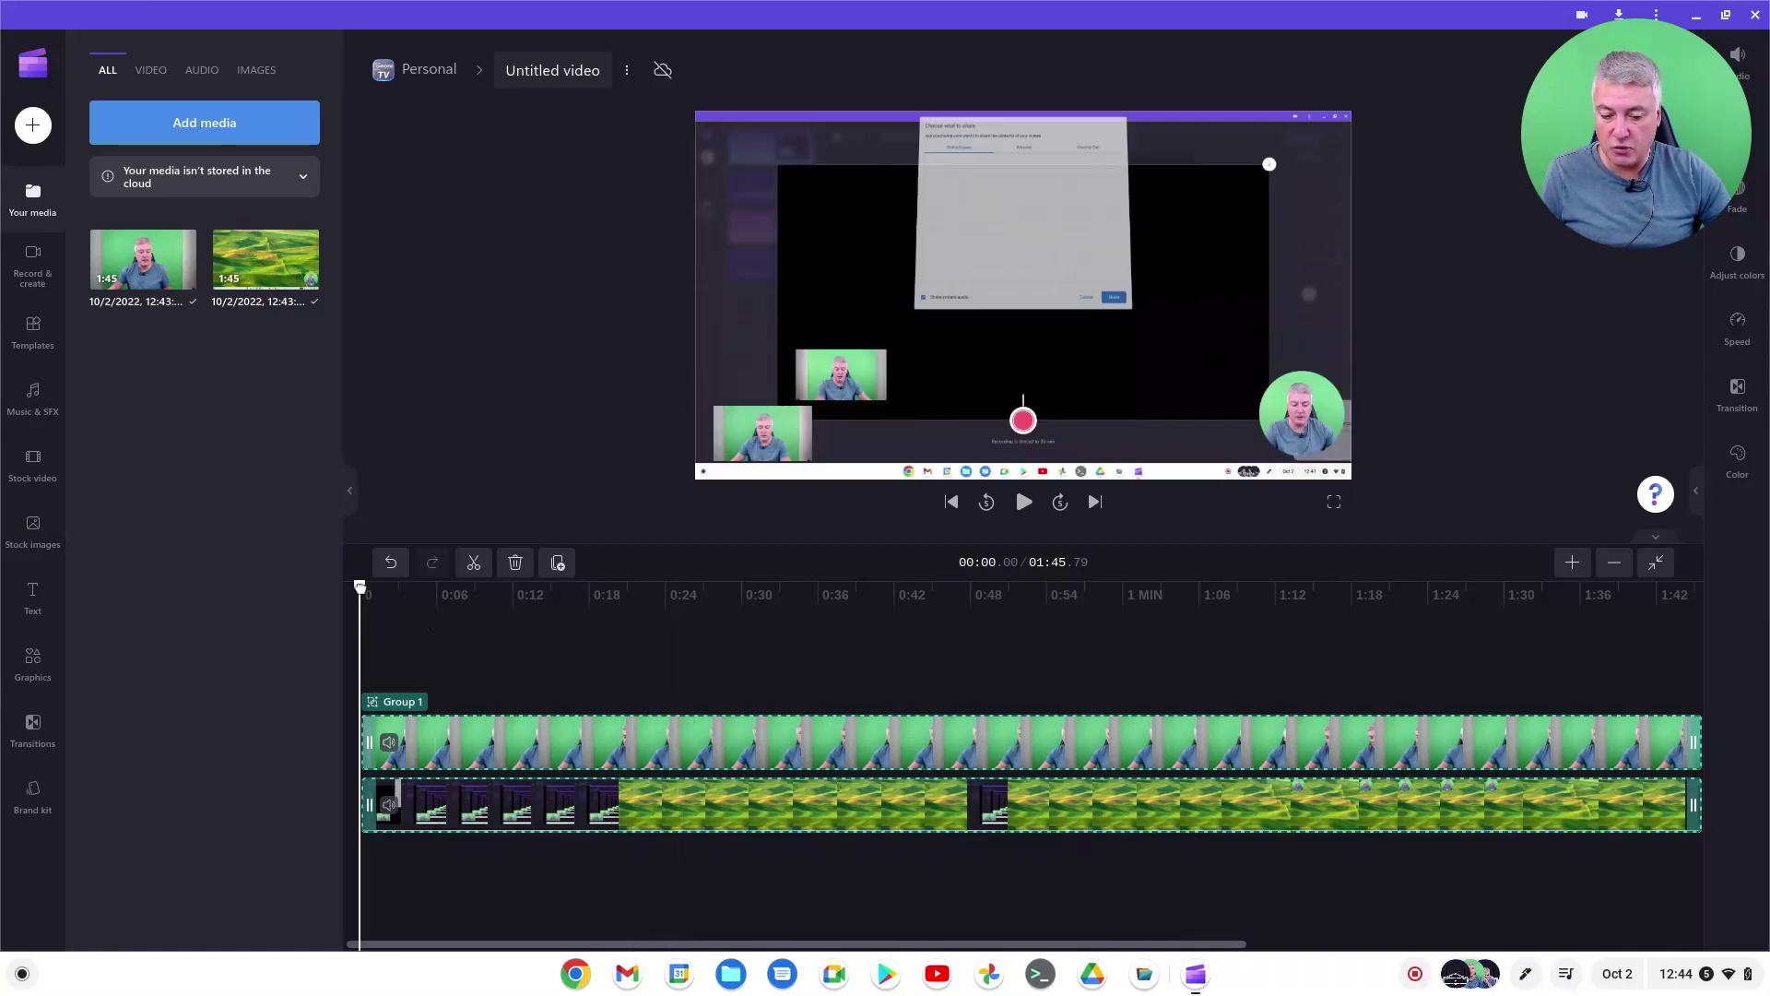
Preview the recording up to about 0:54 and ungroup the webcam and screen clips on the timeline
{"action": "left_click_drag", "start_coordinate": [360, 590], "coordinate": [438, 598]}
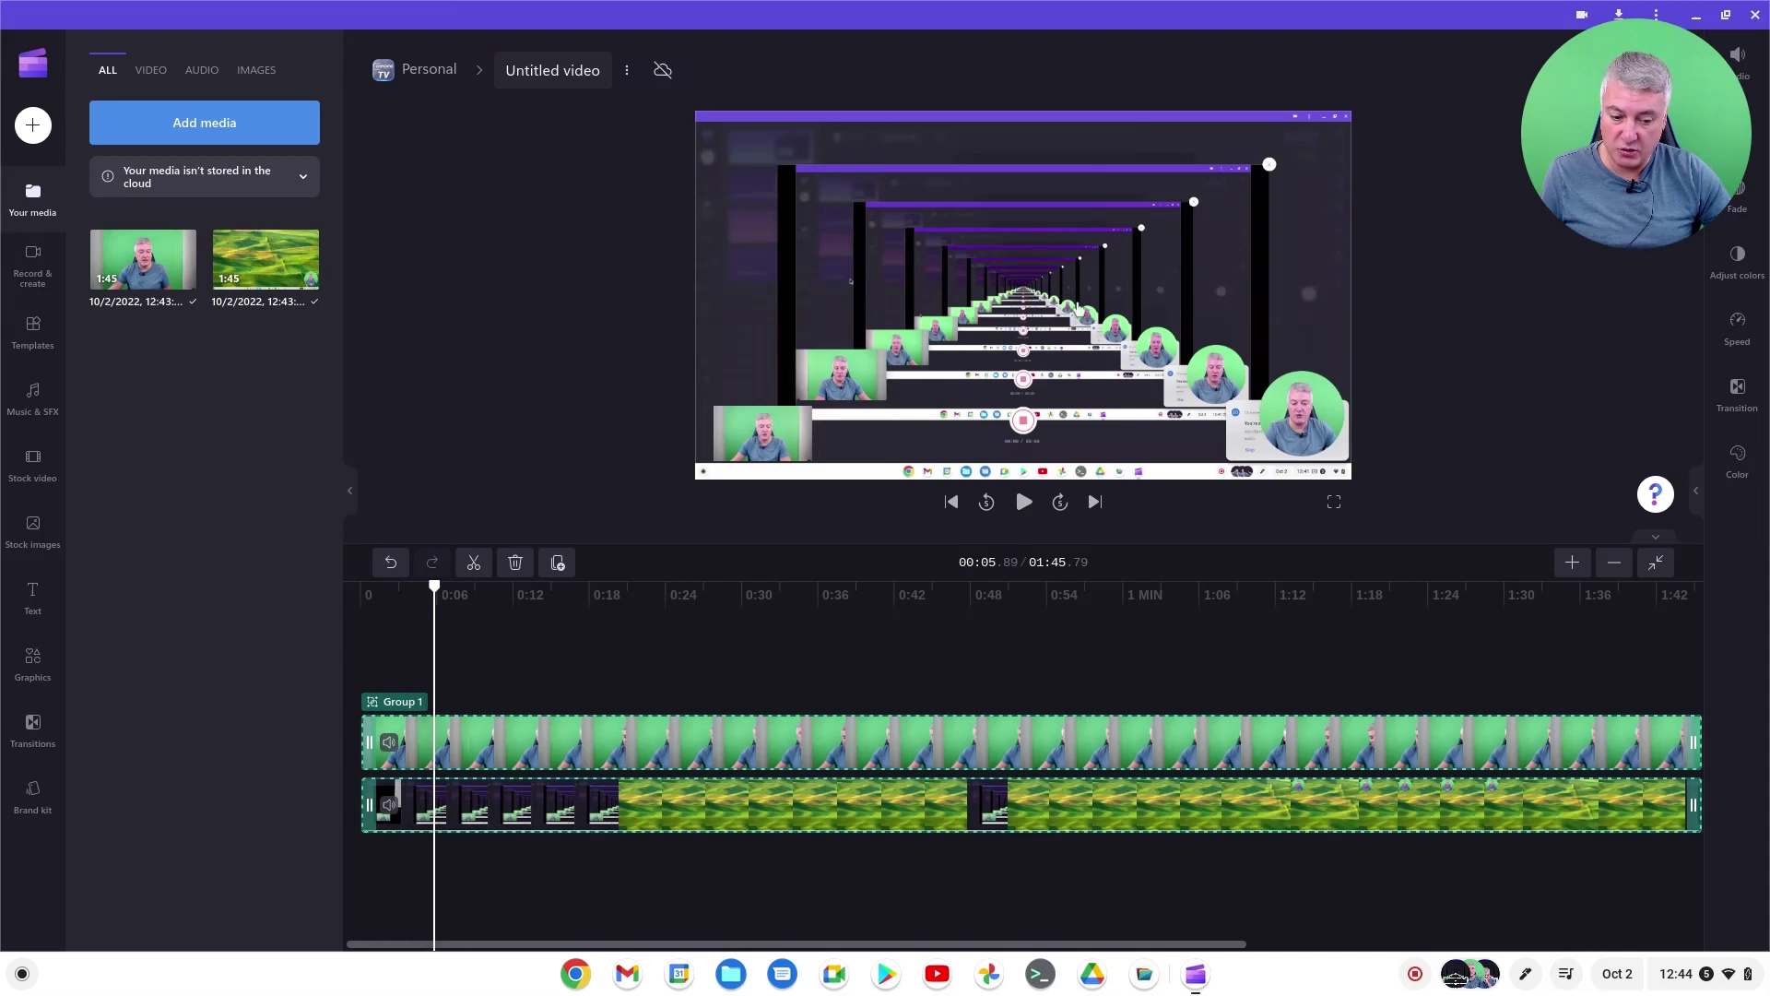
{"action": "left_click_drag", "start_coordinate": [435, 587], "coordinate": [1049, 595]}
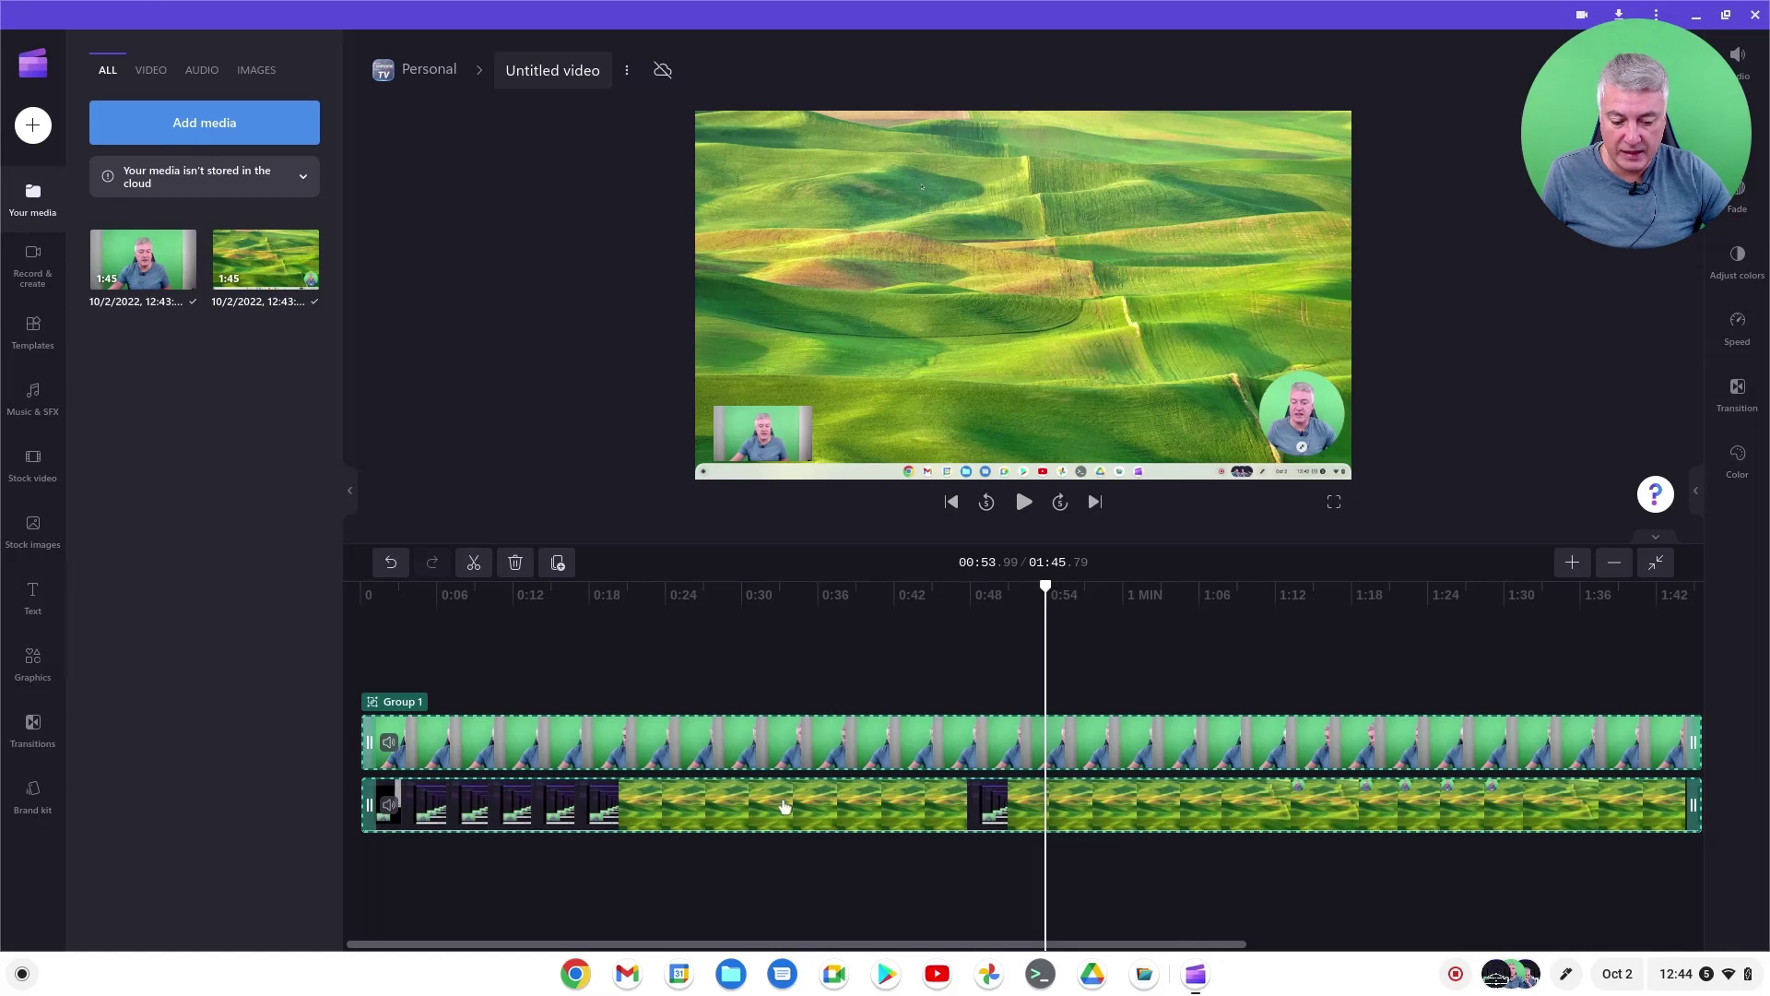
{"action": "right_click", "coordinate": [779, 746]}
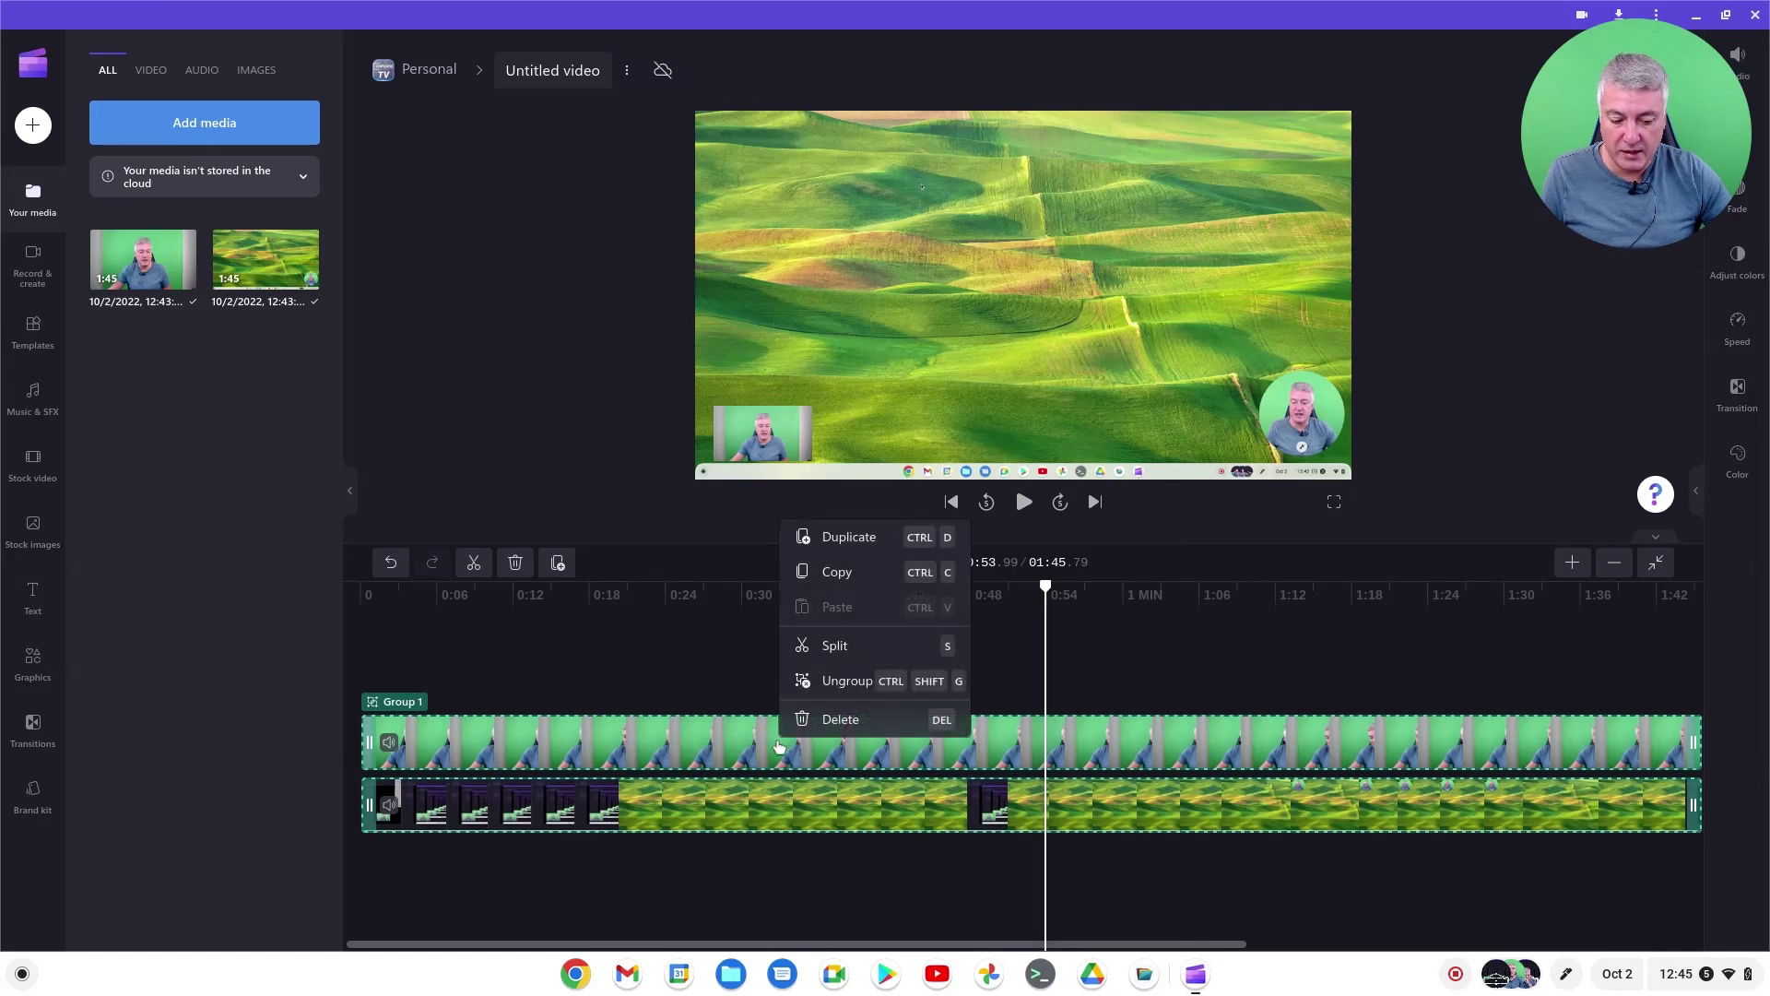
{"action": "left_click", "coordinate": [835, 686]}
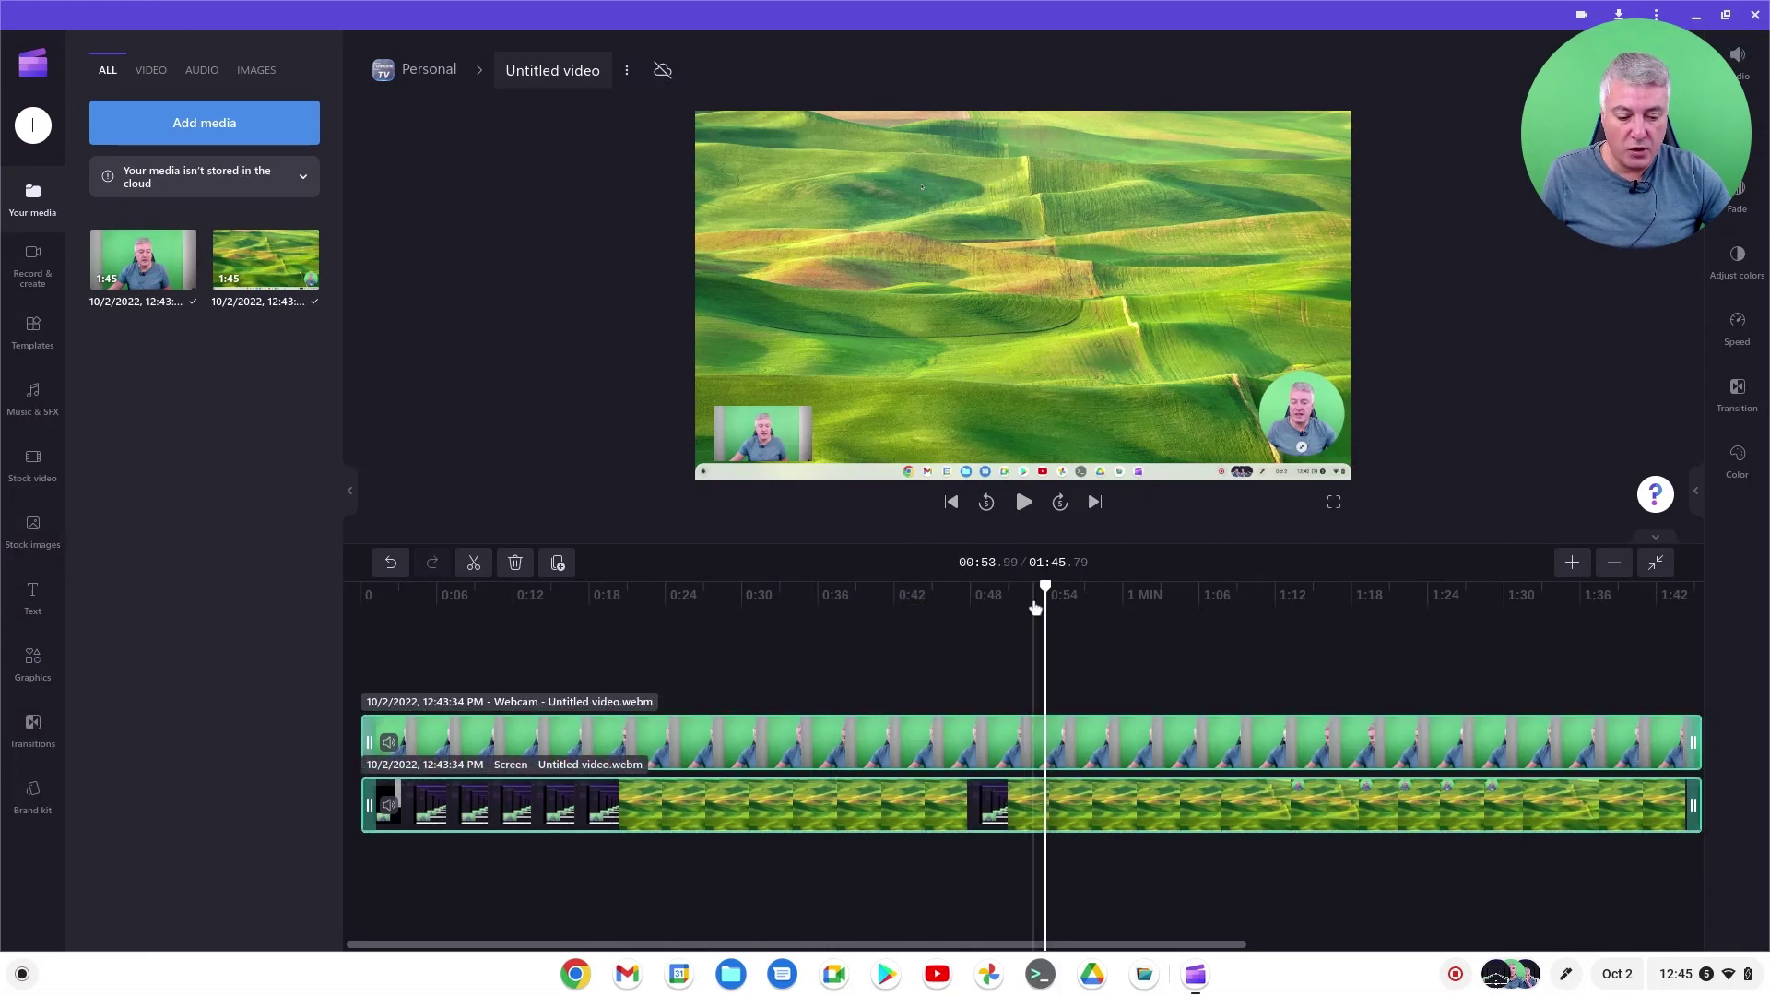
At about 1:06, move the webcam overlay to the upper-right corner of the video frame
{"action": "left_click_drag", "start_coordinate": [1047, 586], "coordinate": [1238, 605]}
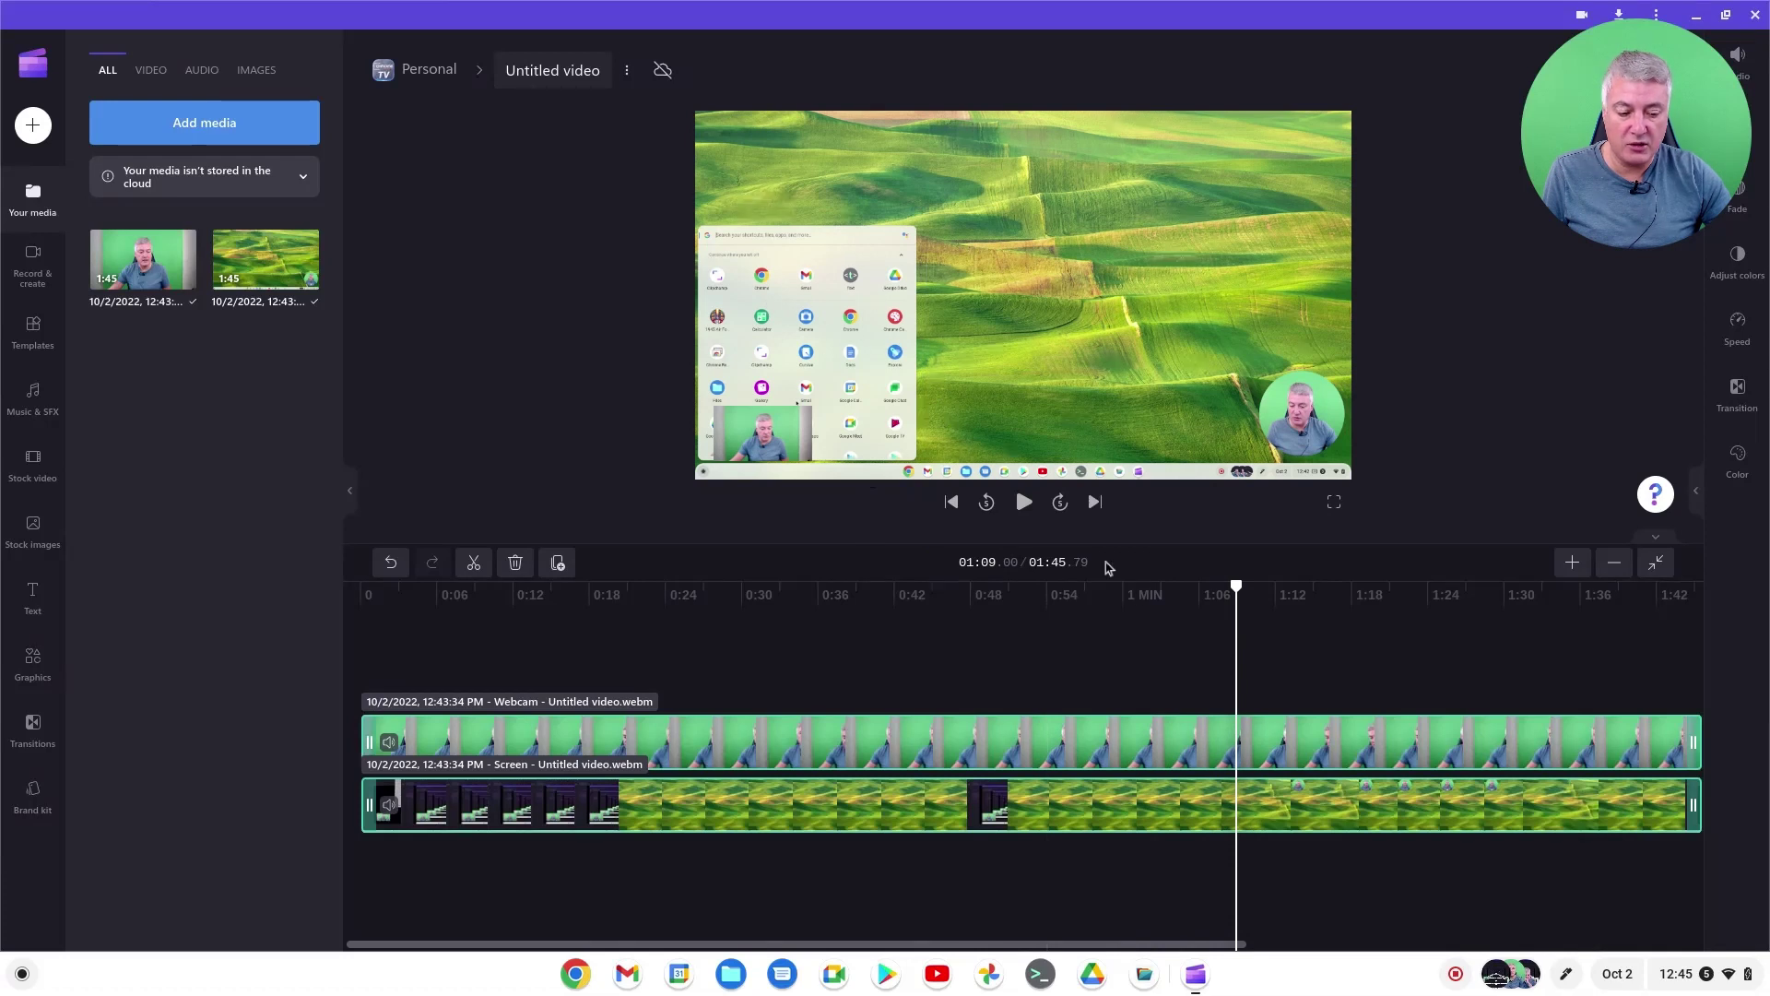
{"action": "left_click_drag", "start_coordinate": [1239, 588], "coordinate": [1196, 587]}
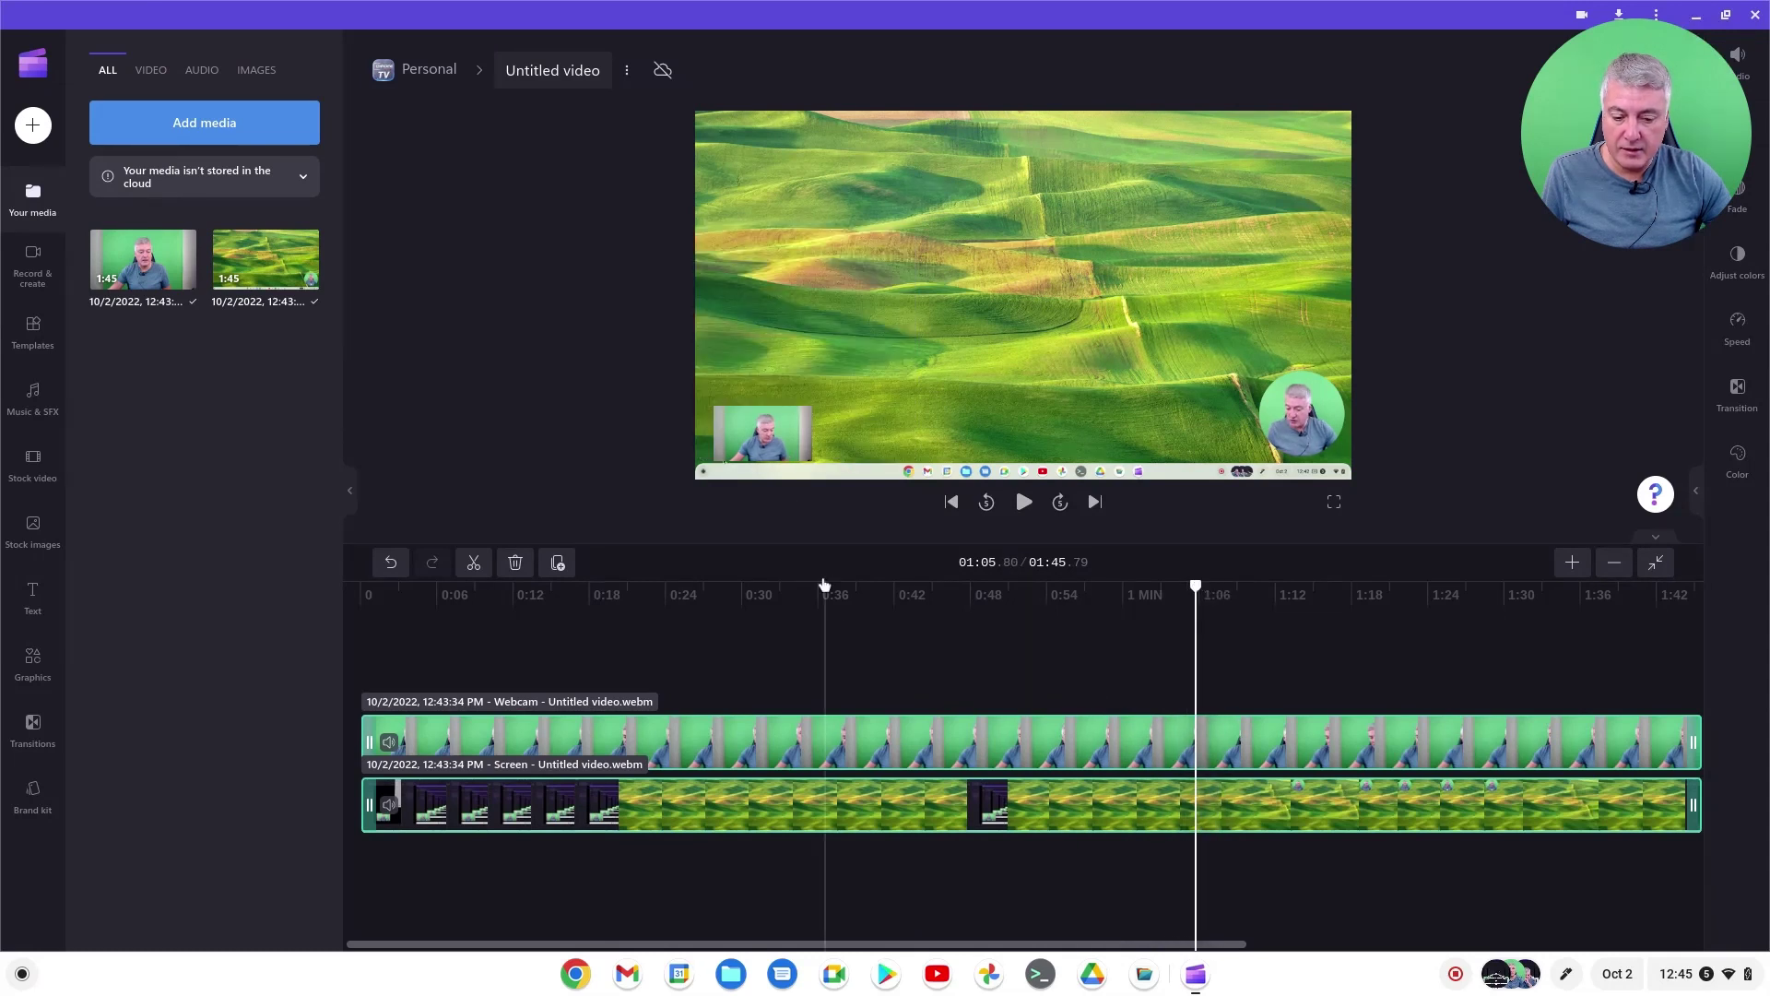
{"action": "left_click", "coordinate": [778, 441]}
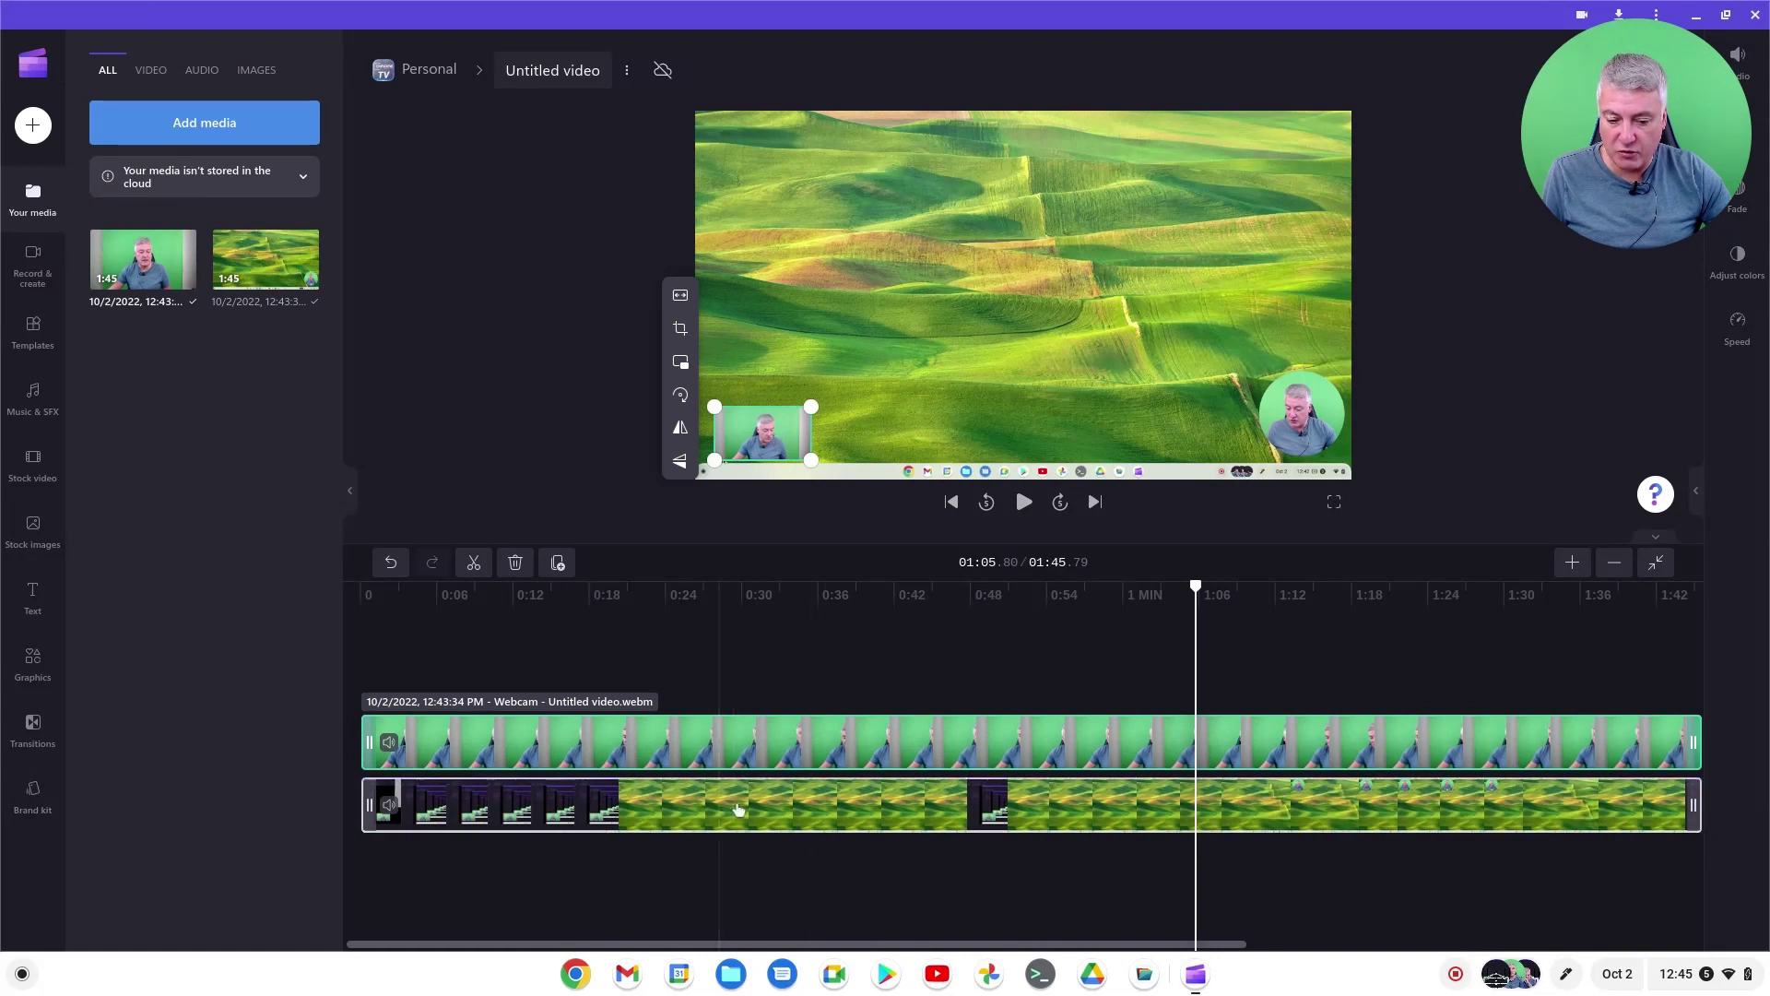
{"action": "left_click_drag", "start_coordinate": [780, 432], "coordinate": [1296, 173]}
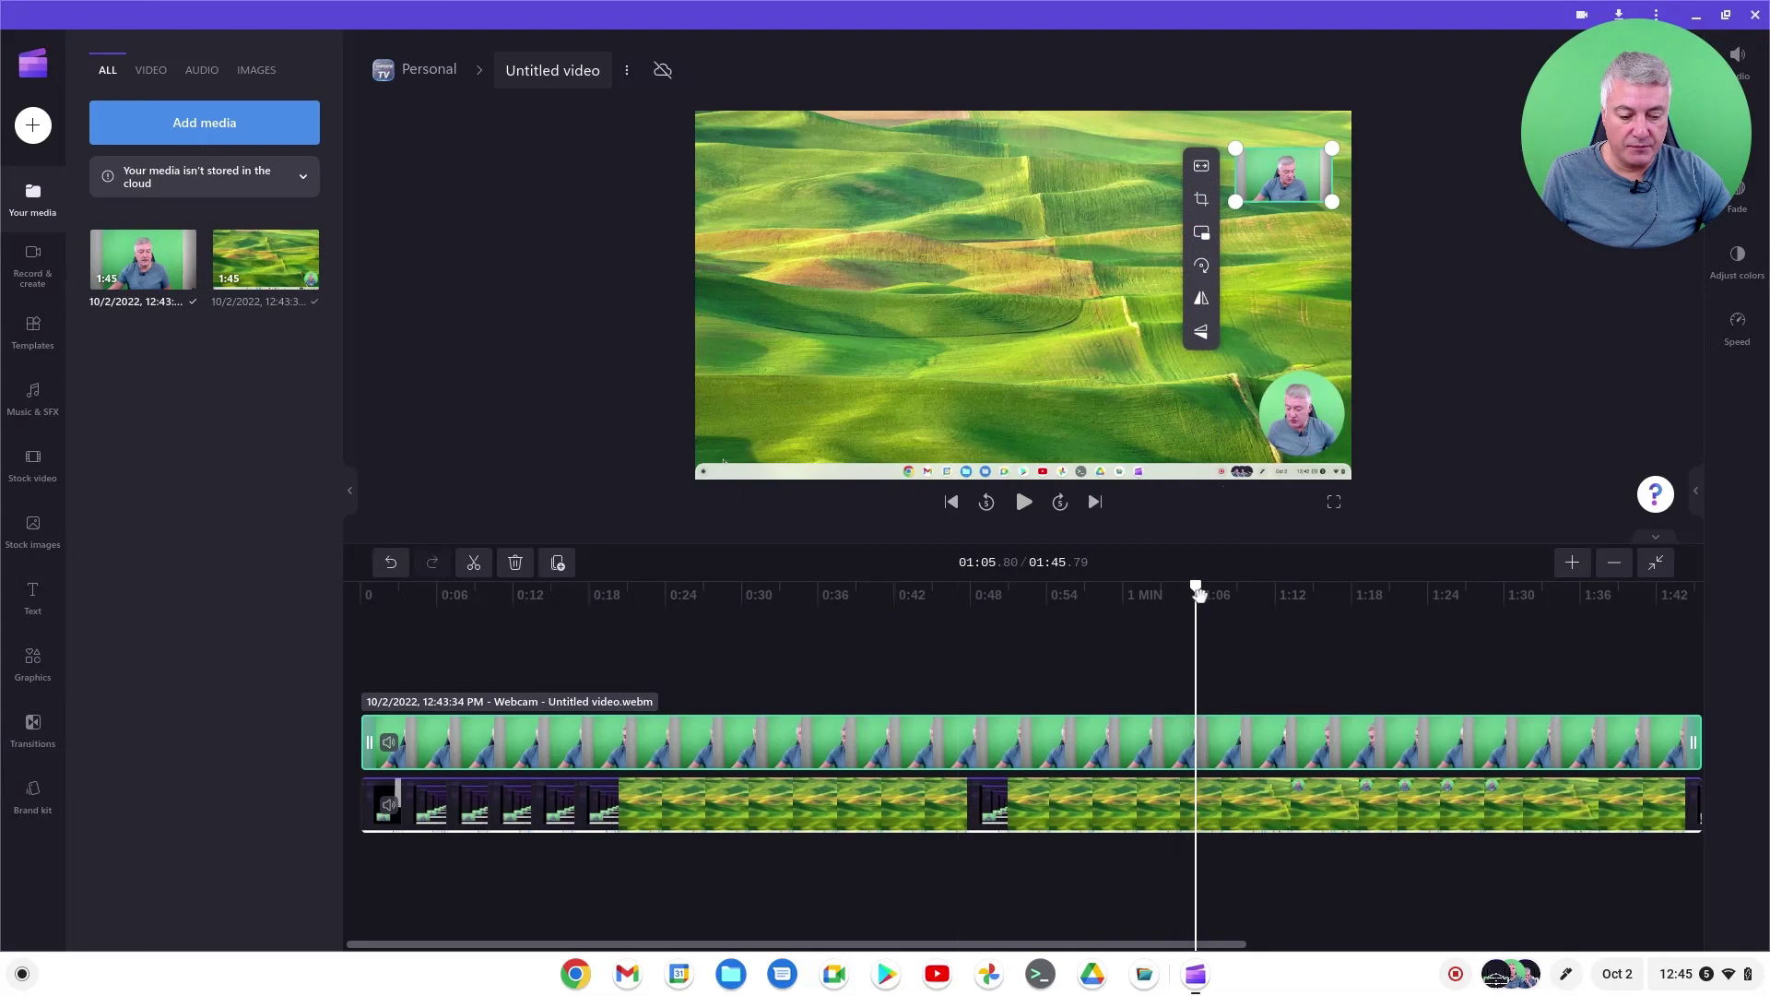
Split the webcam clip at about 1:11 and move the second part's overlay to the frame's left side, below the circular webcam
{"action": "left_click_drag", "start_coordinate": [1196, 587], "coordinate": [1389, 583]}
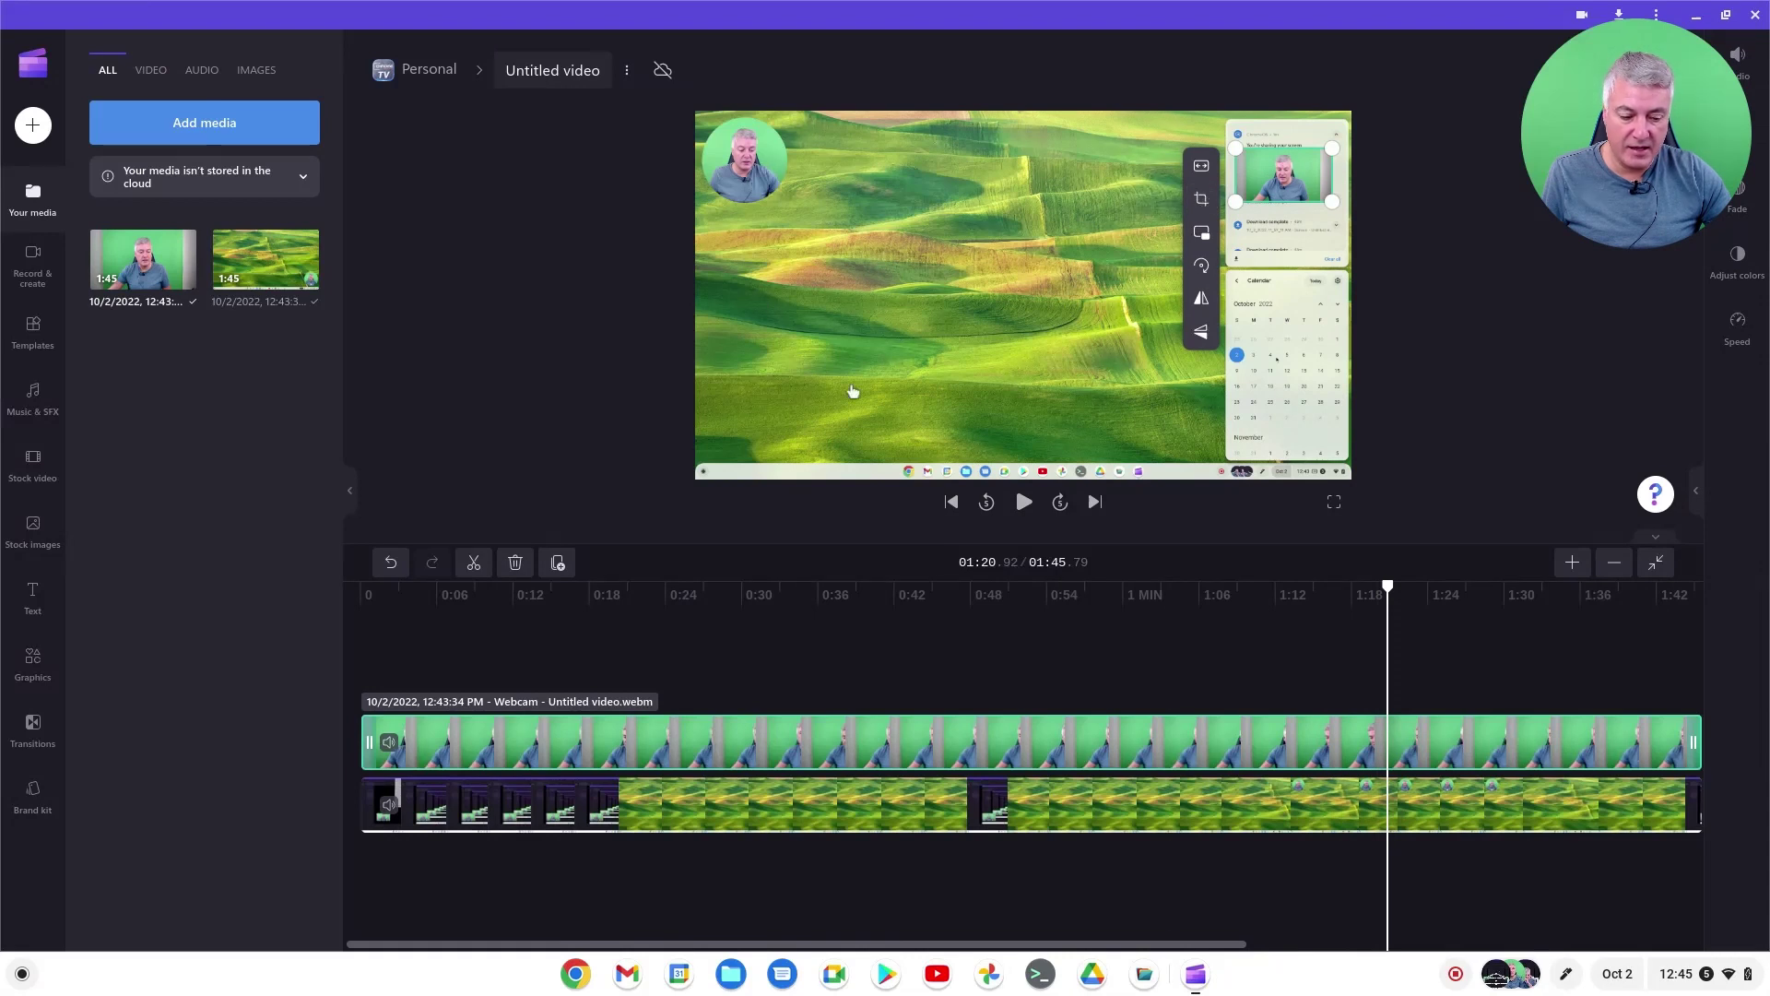
{"action": "left_click_drag", "start_coordinate": [1388, 589], "coordinate": [1263, 586]}
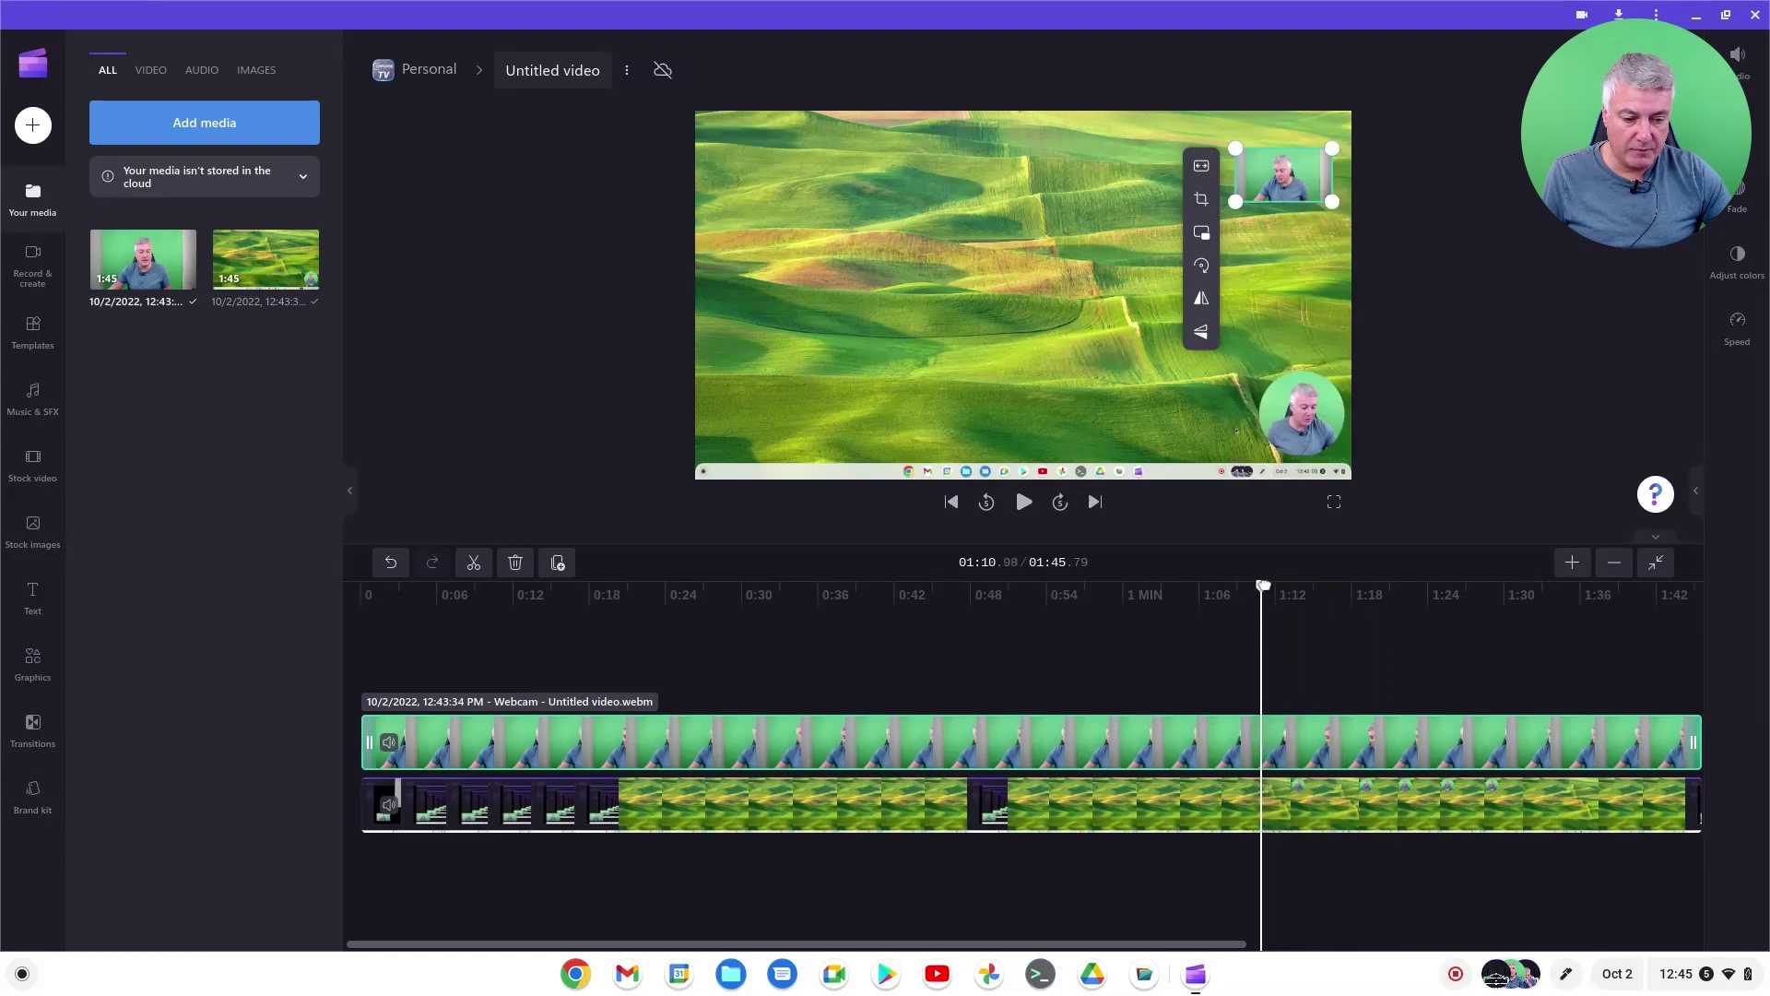
{"action": "right_click", "coordinate": [1269, 746]}
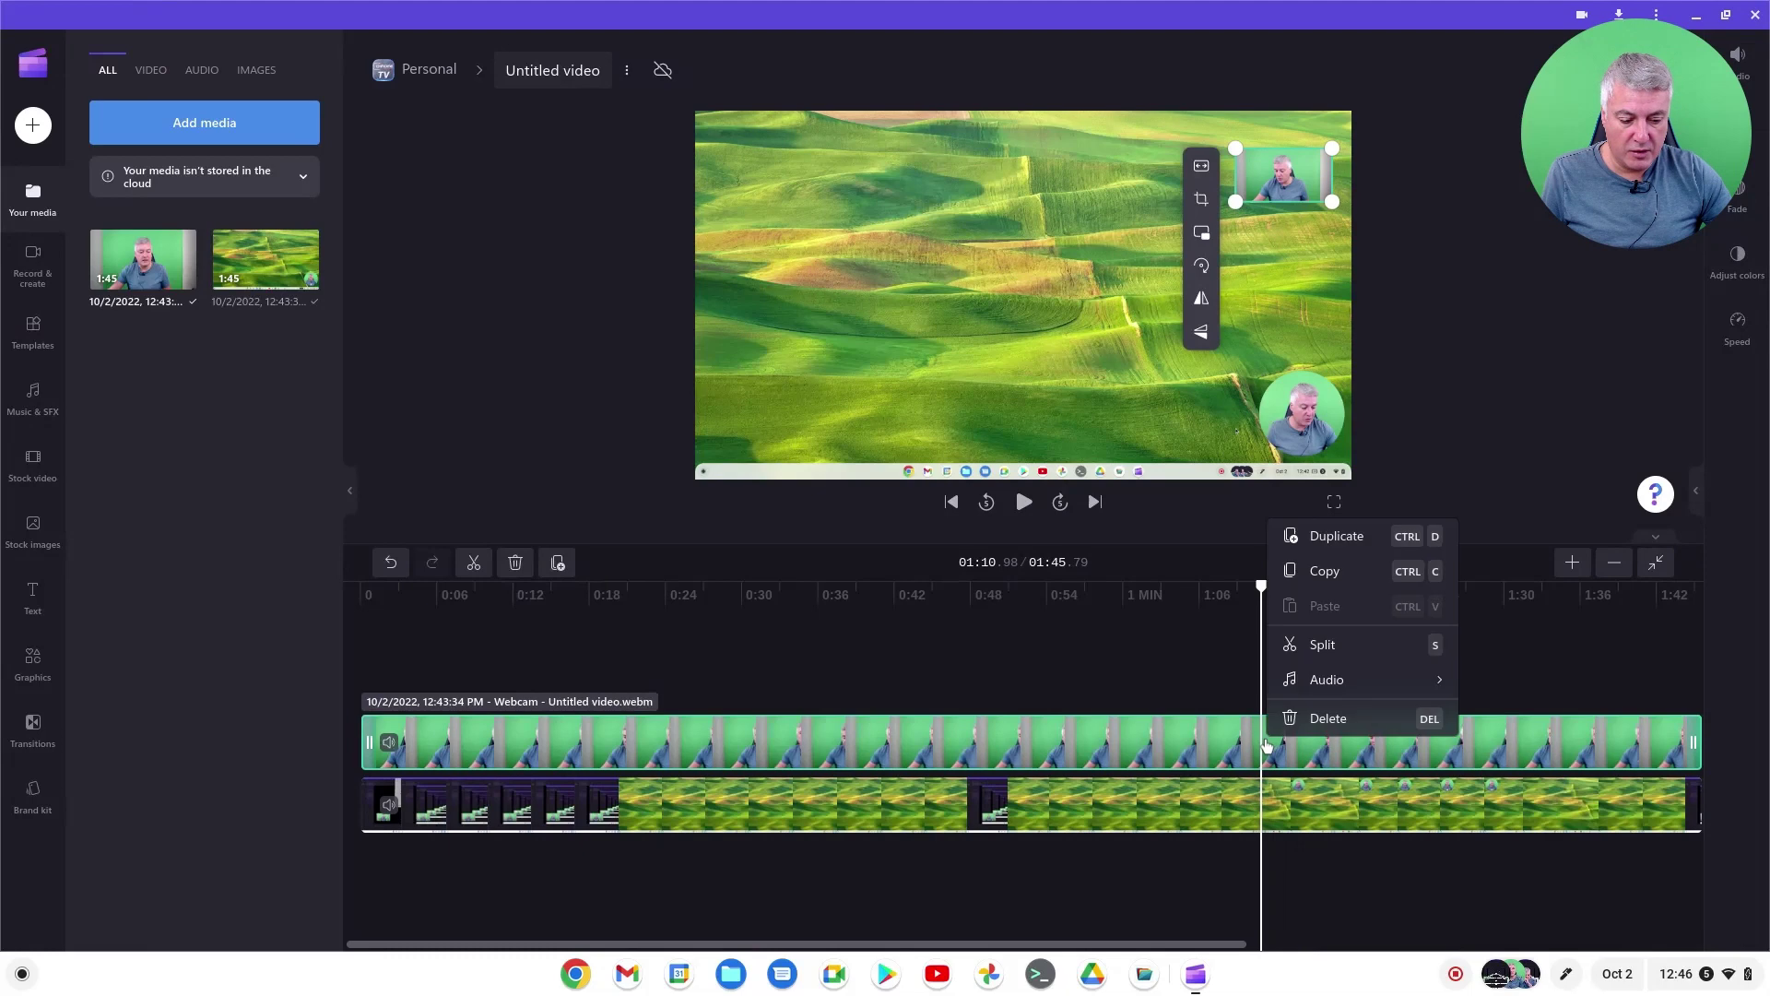
{"action": "left_click", "coordinate": [1327, 648]}
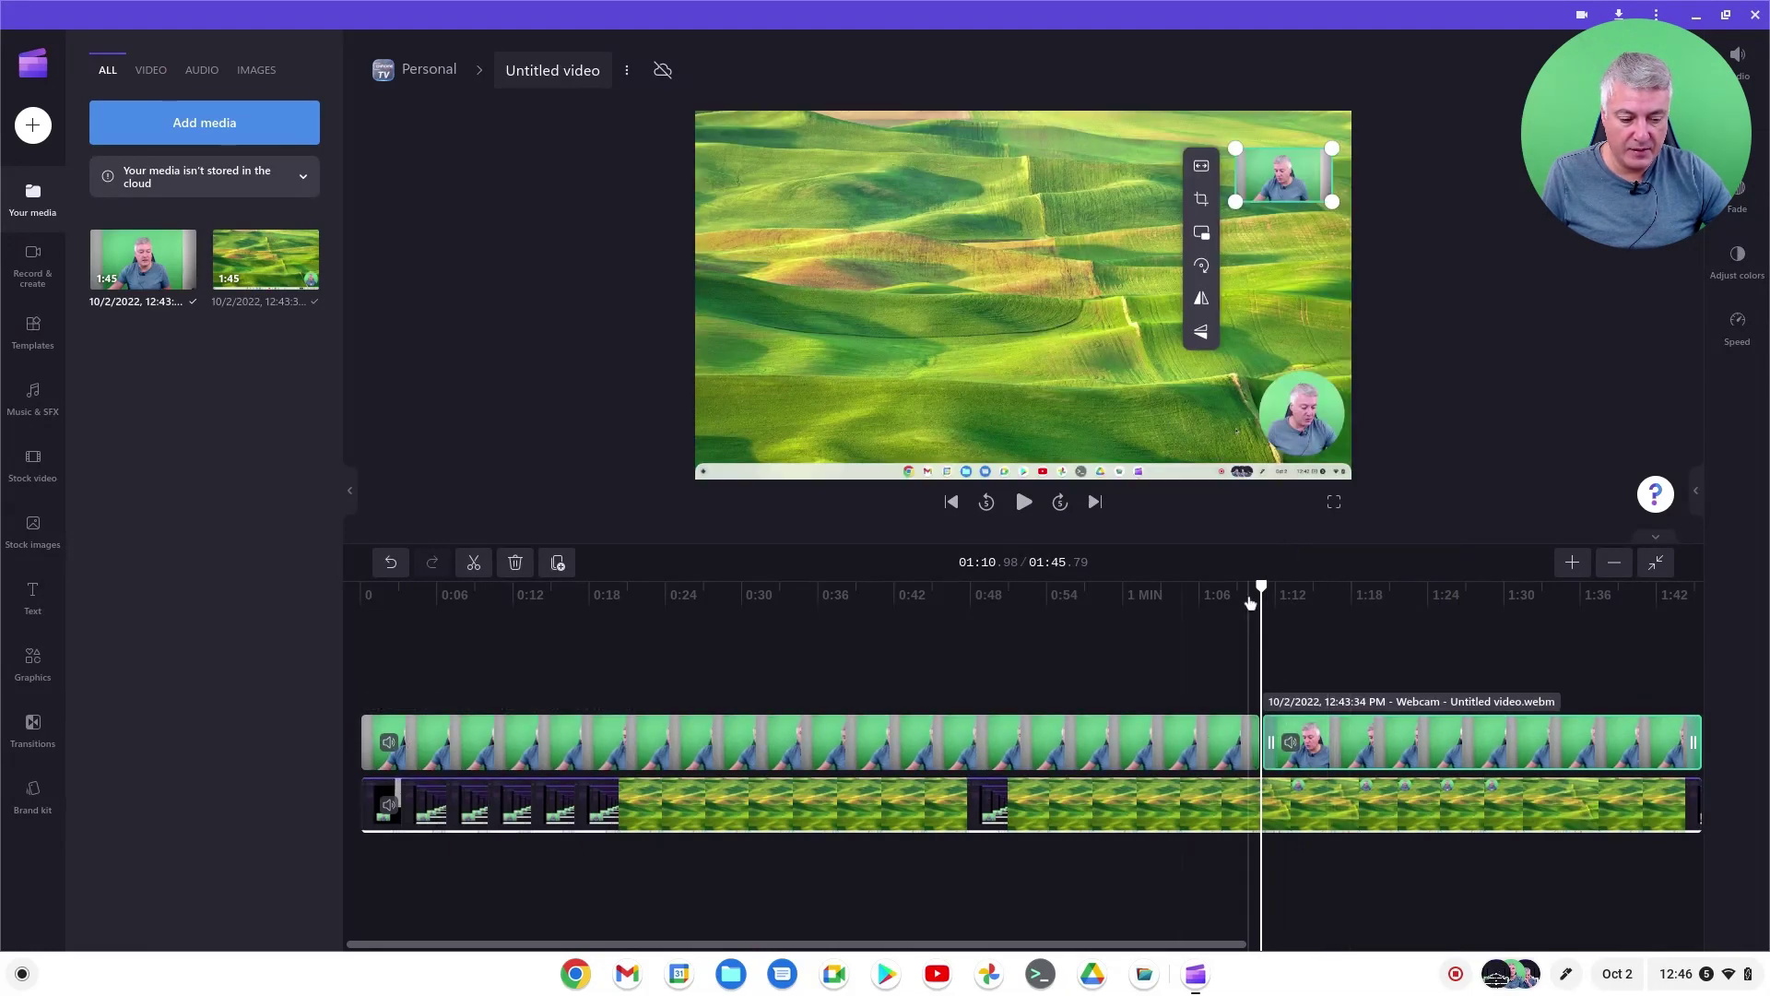
{"action": "left_click_drag", "start_coordinate": [1261, 587], "coordinate": [1295, 586]}
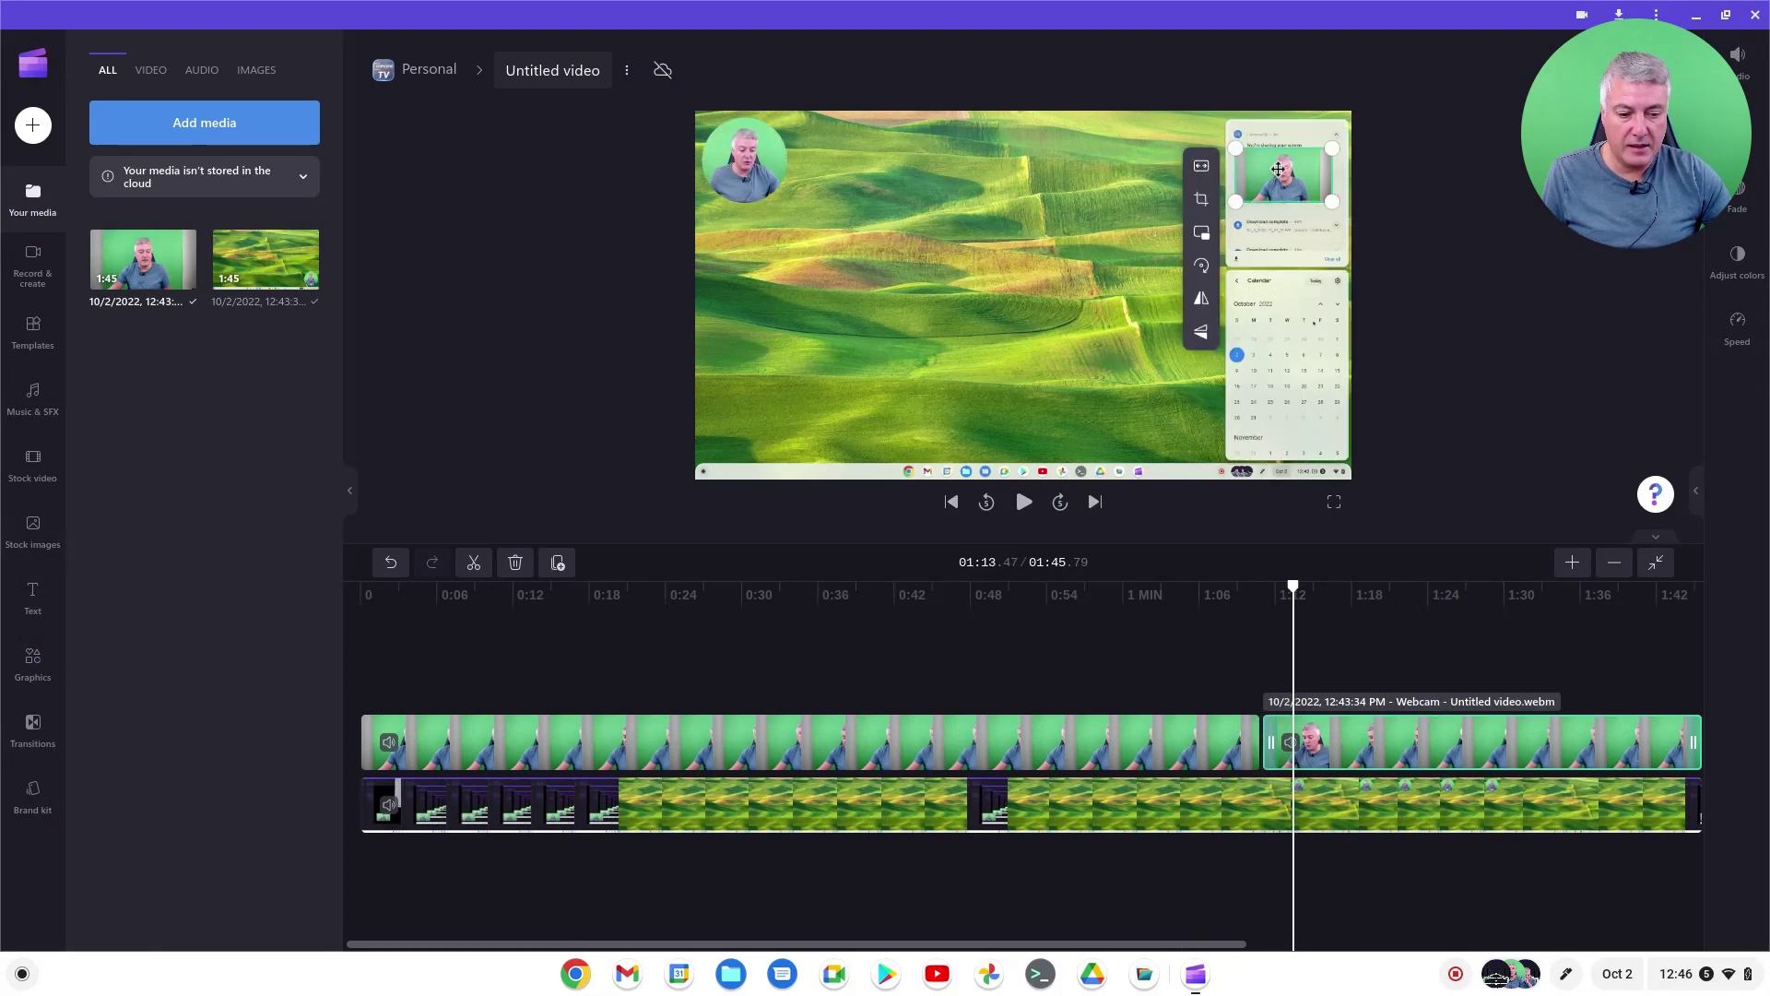
{"action": "left_click_drag", "start_coordinate": [1278, 169], "coordinate": [770, 292]}
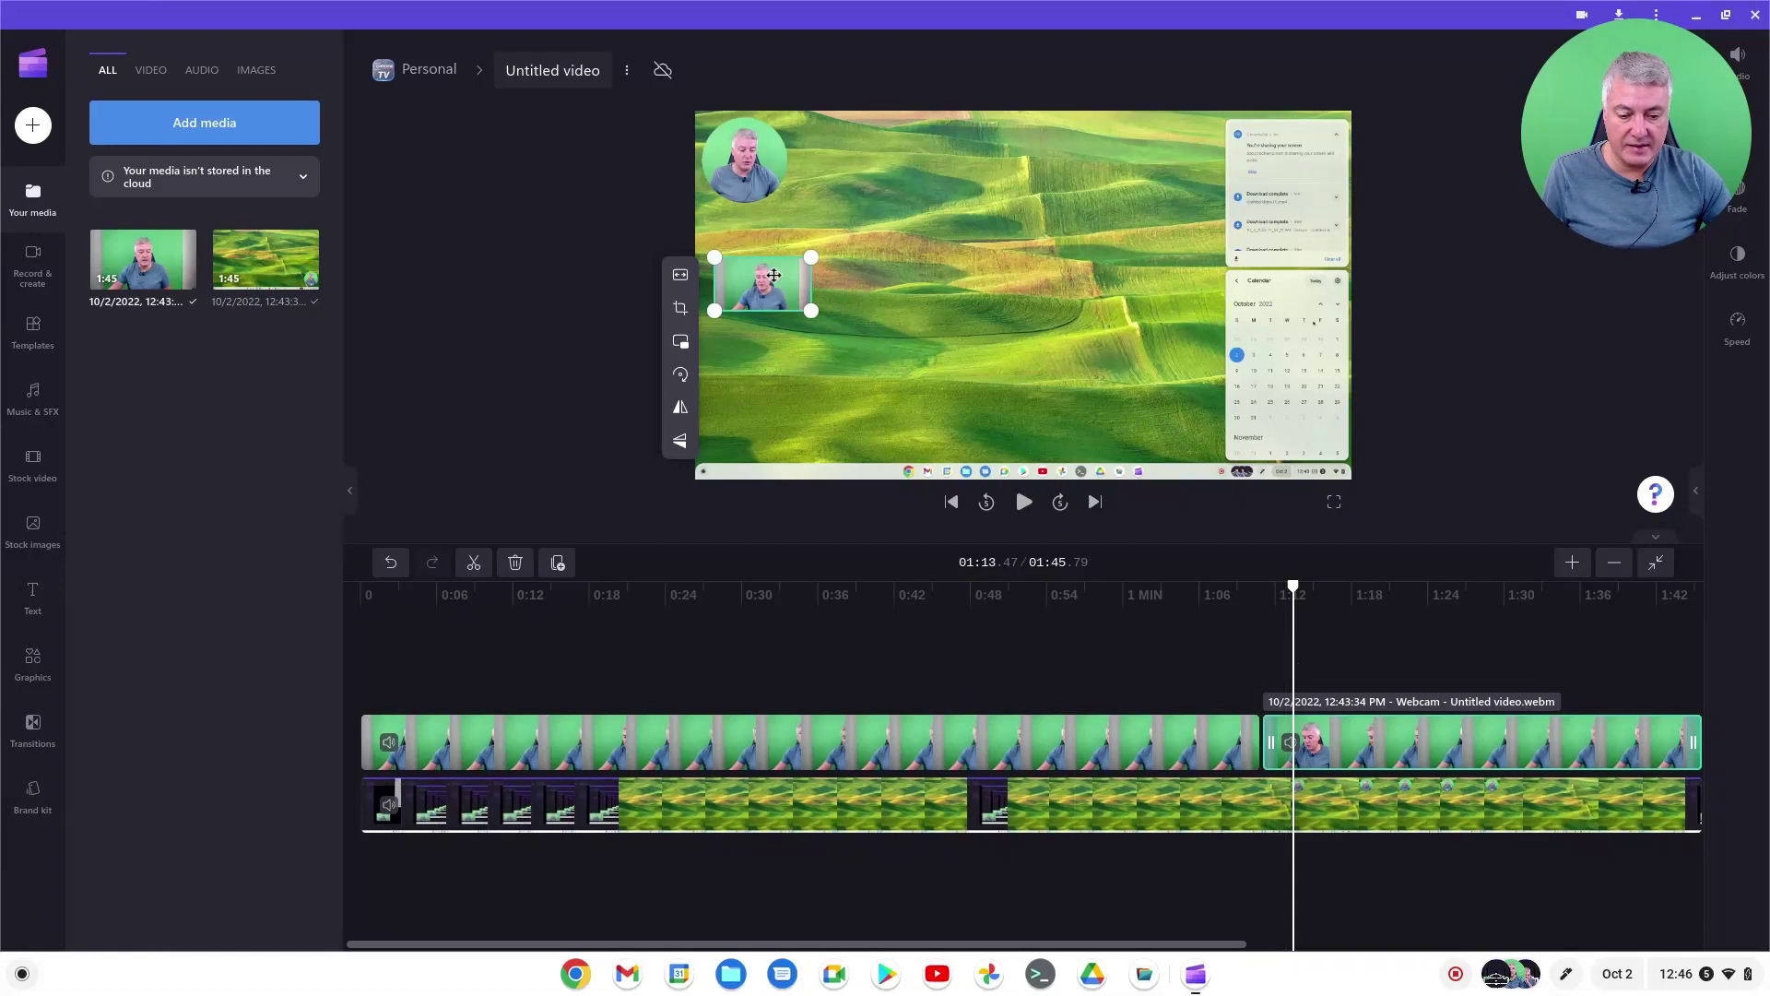
Play back the video across the webcam clip's split to check the change in overlay position
{"action": "left_click_drag", "start_coordinate": [1293, 587], "coordinate": [1240, 587]}
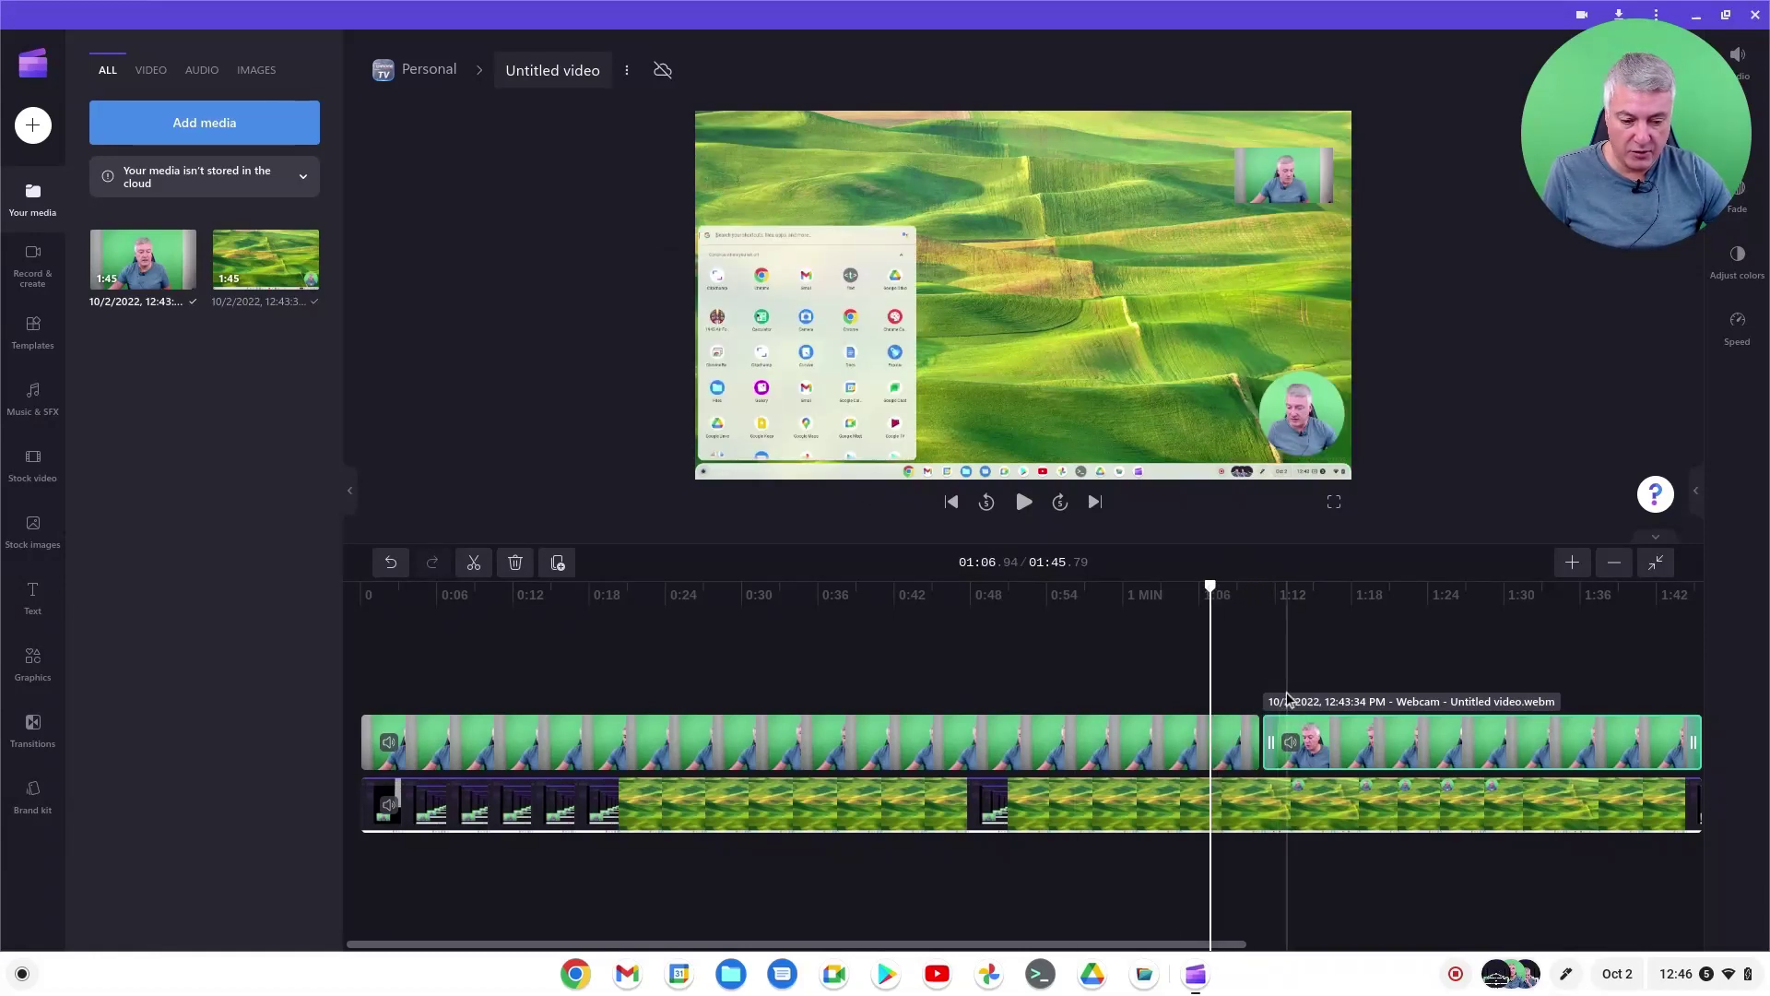
{"action": "key", "text": "space"}
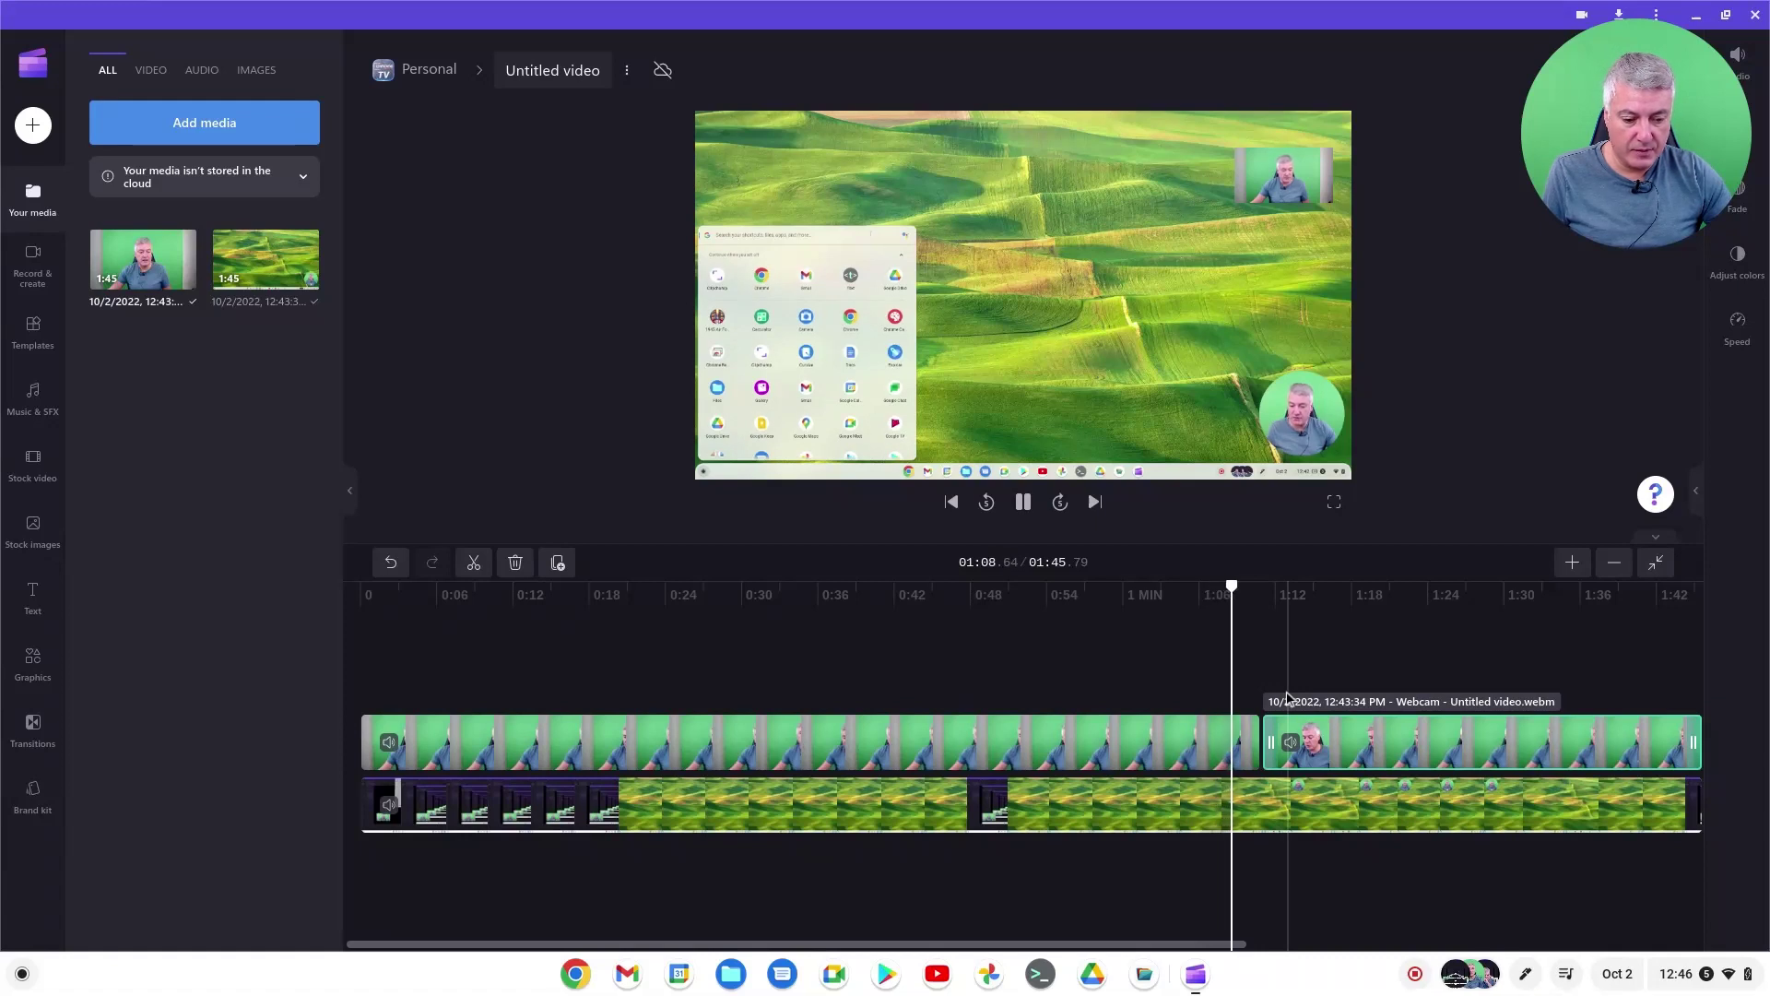
{"action": "left_click", "coordinate": [1291, 586]}
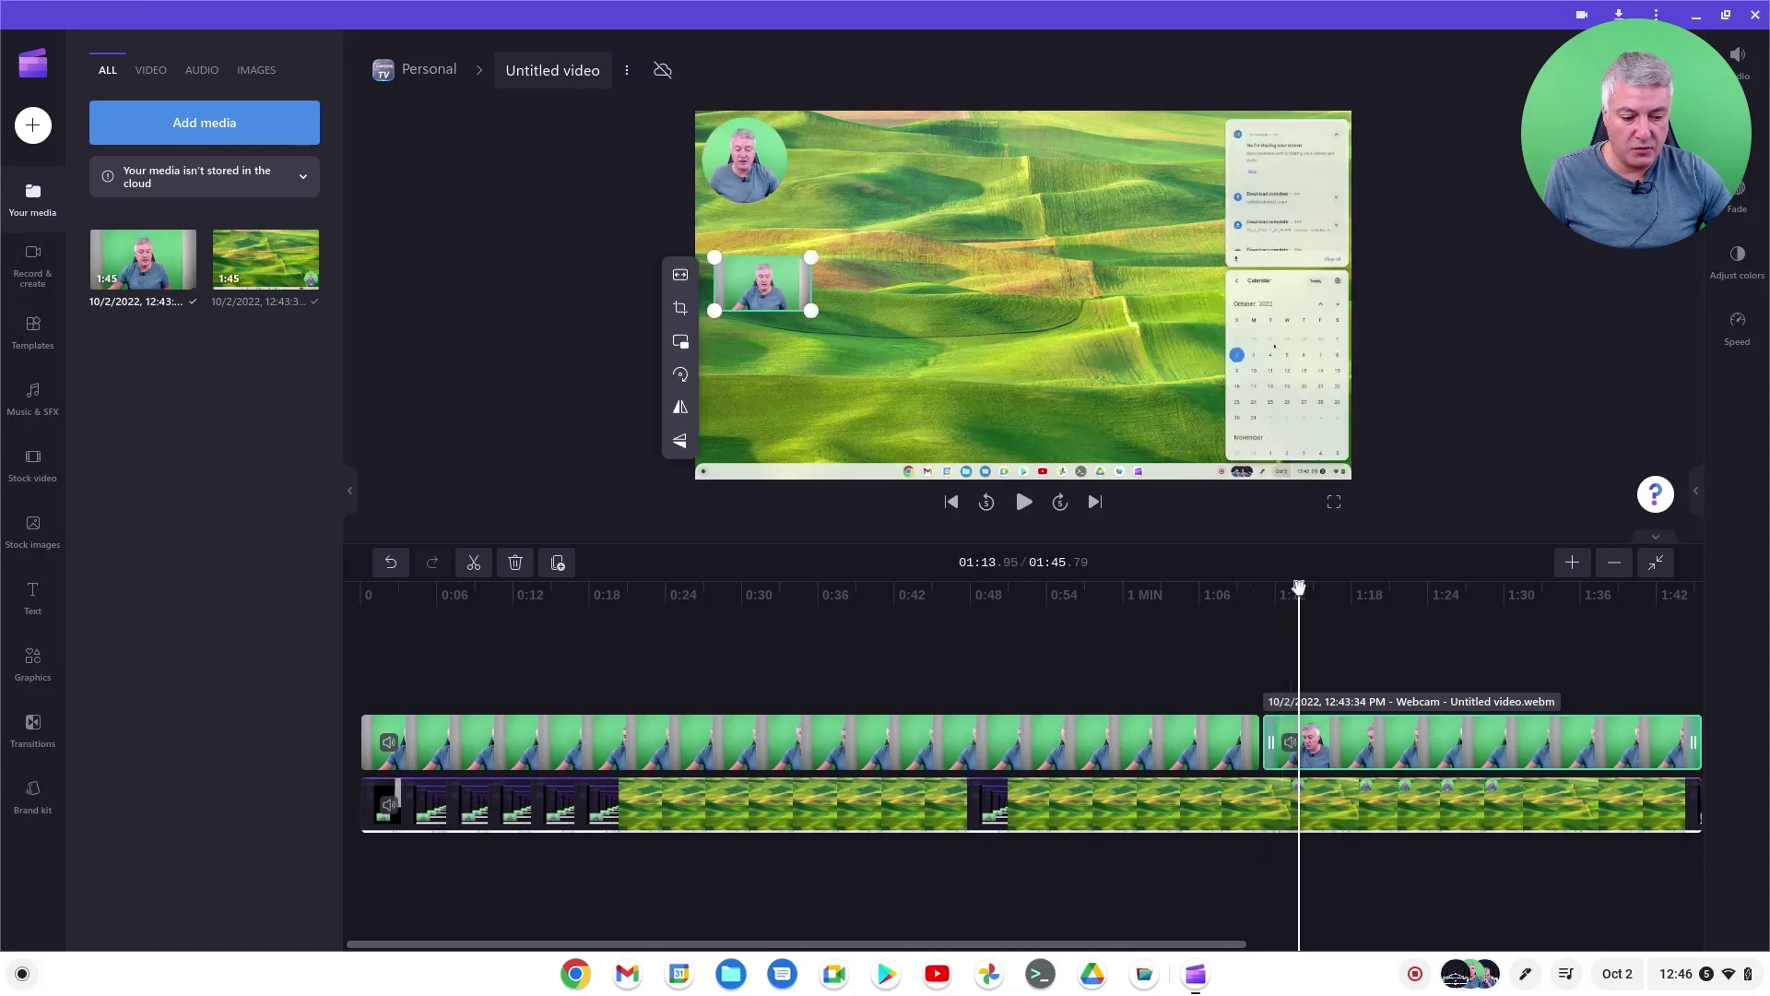
{"action": "left_click_drag", "start_coordinate": [1291, 587], "coordinate": [1238, 586]}
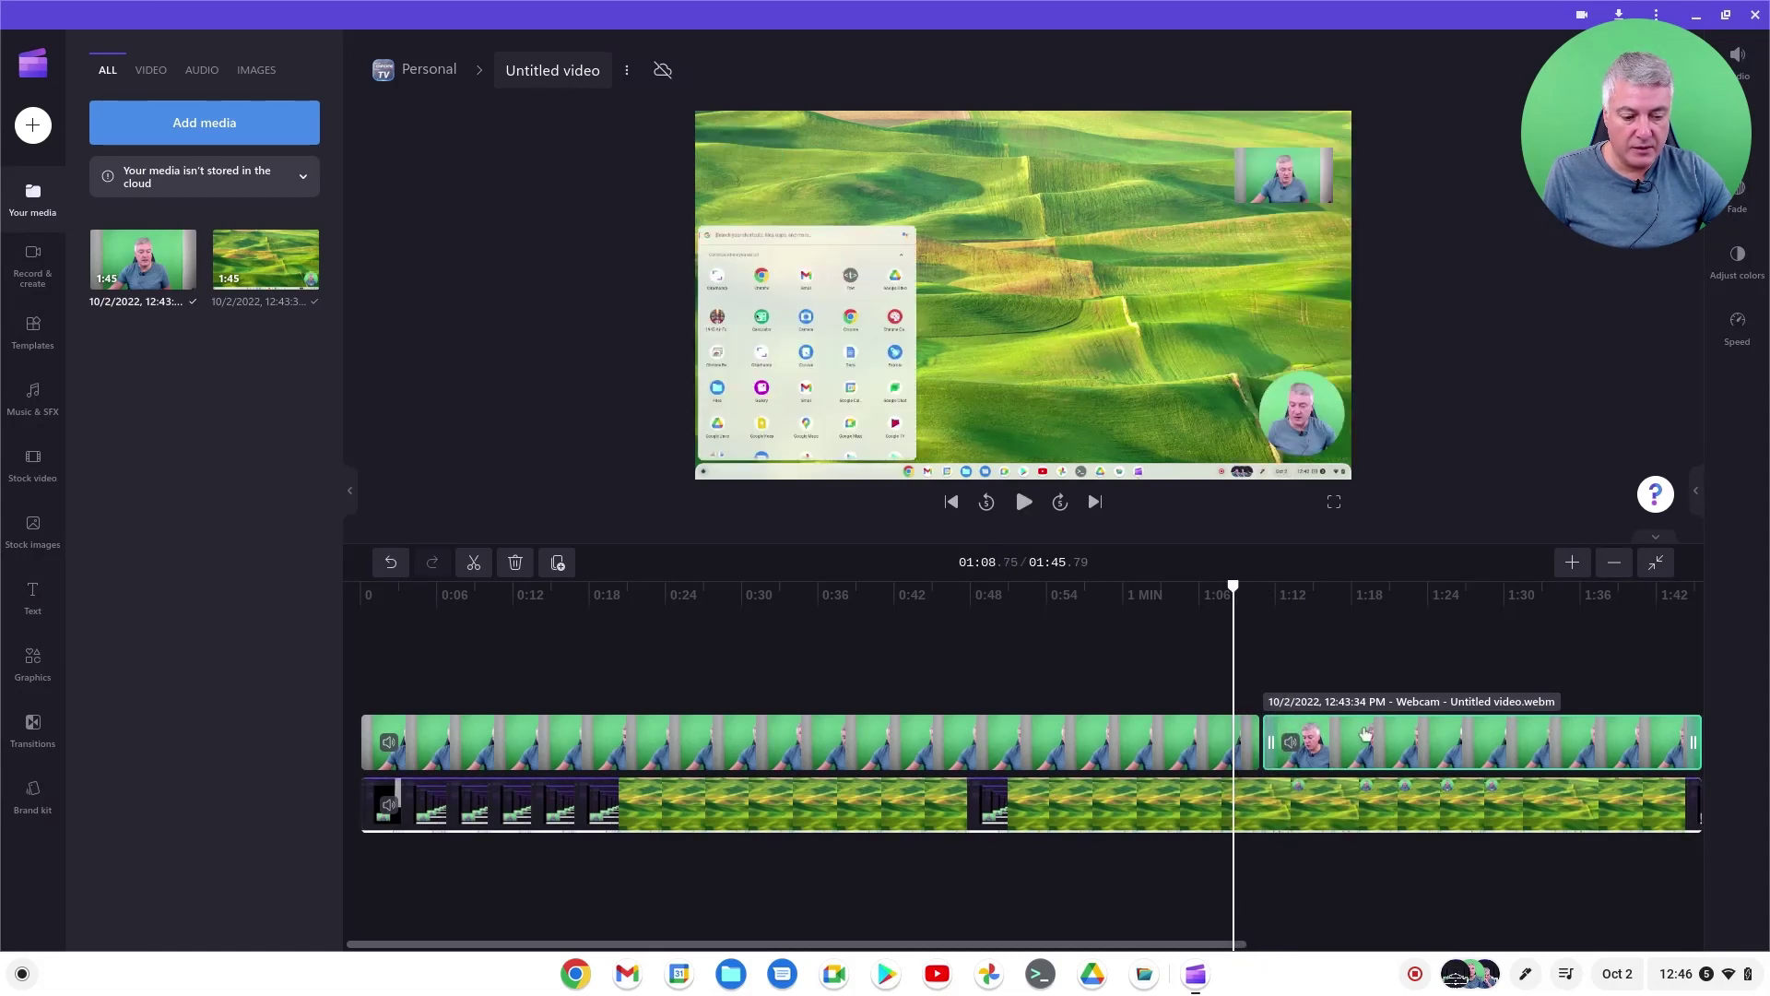
{"action": "key", "text": "space"}
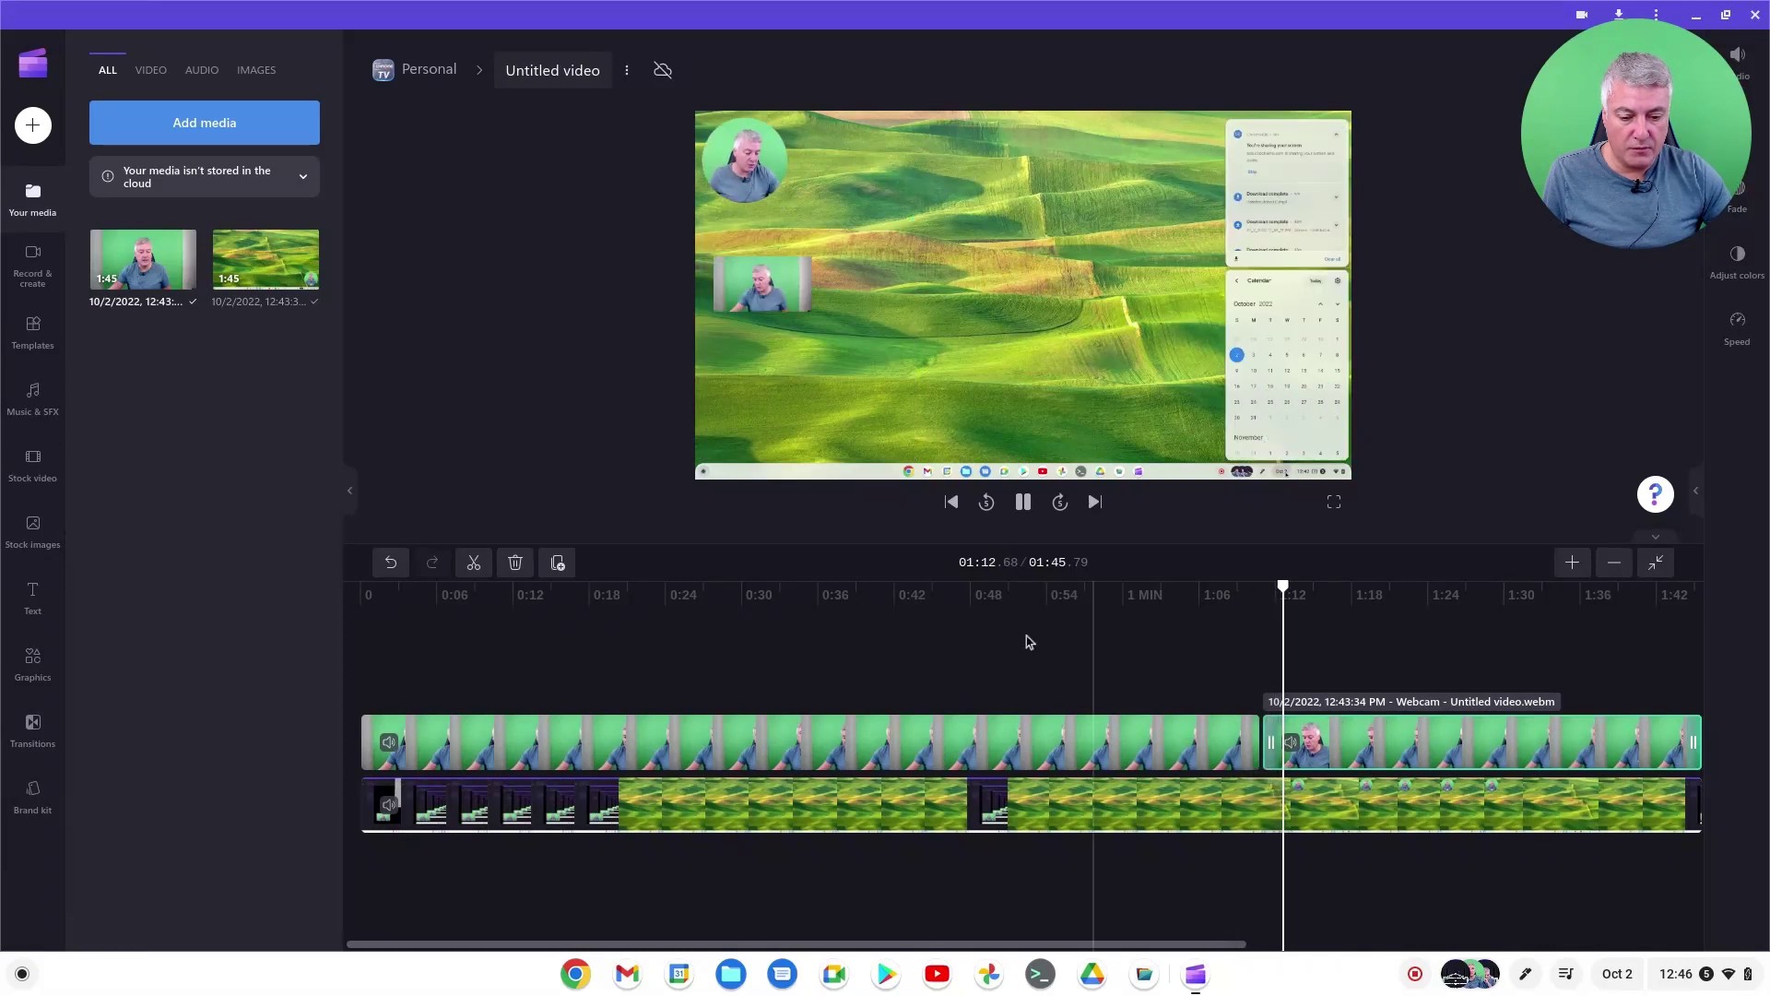
{"action": "key", "text": "space"}
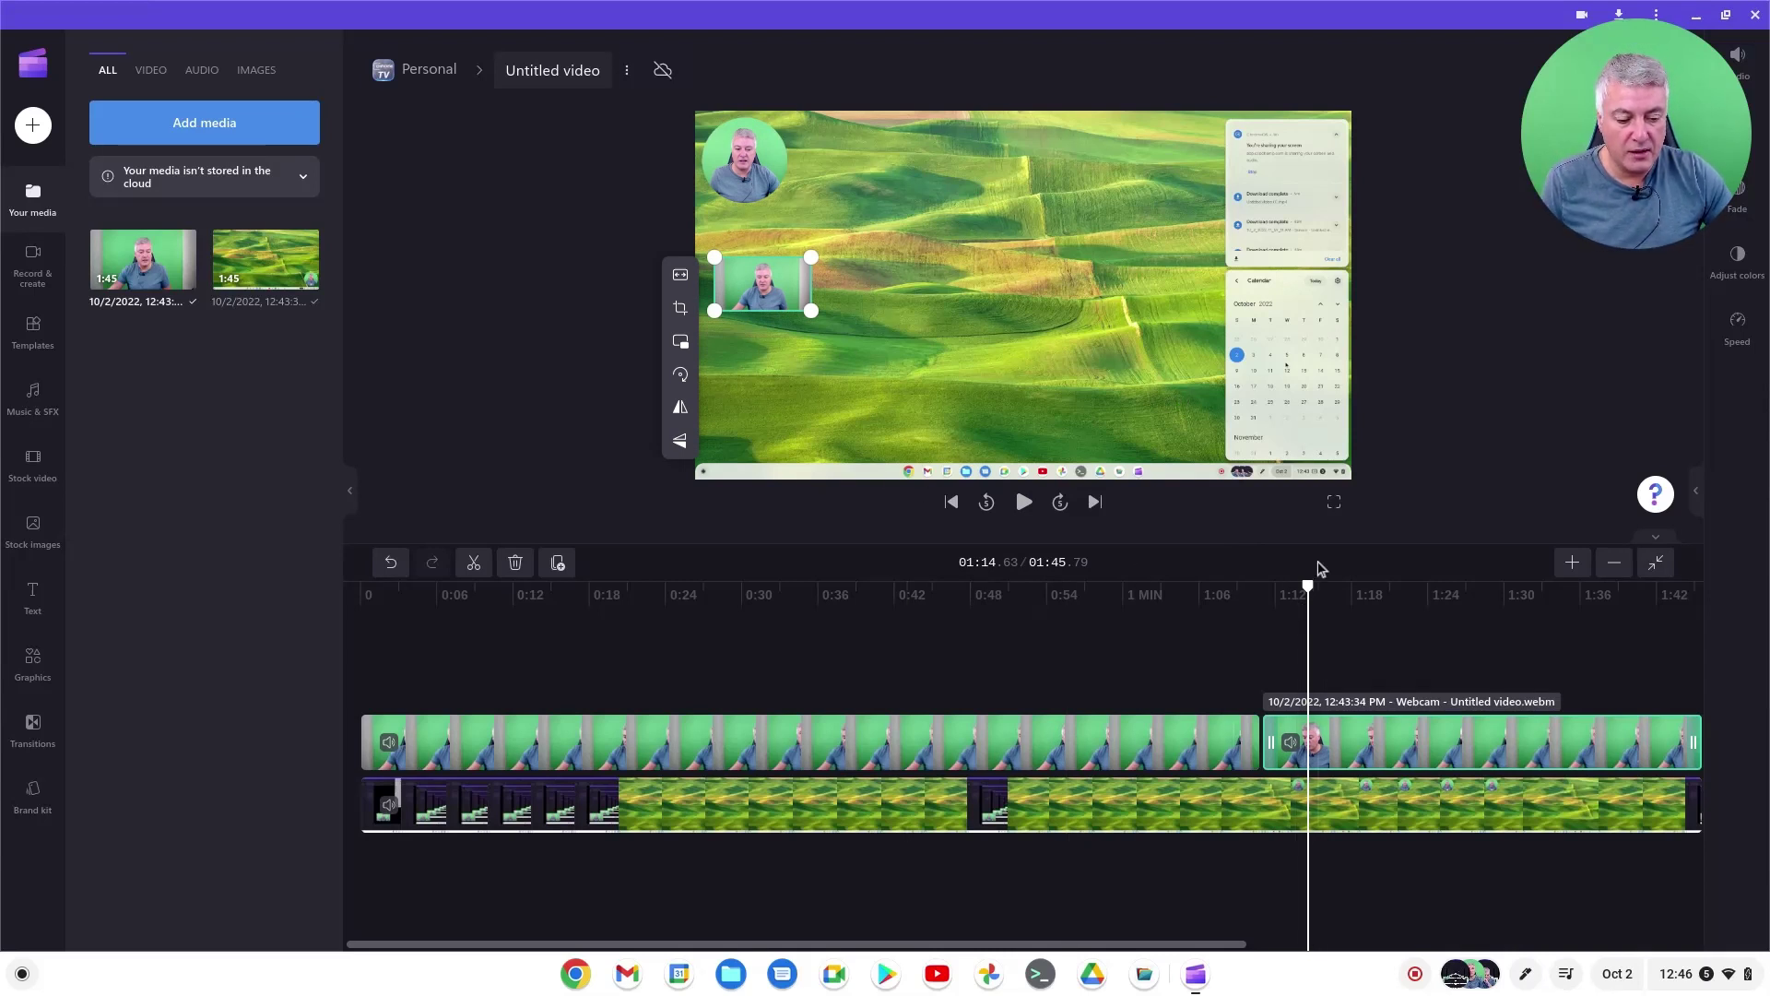
Enlarge the second webcam clip's overlay to about half the frame width and move it to the middle of the frame
{"action": "left_click_drag", "start_coordinate": [1309, 586], "coordinate": [1362, 594]}
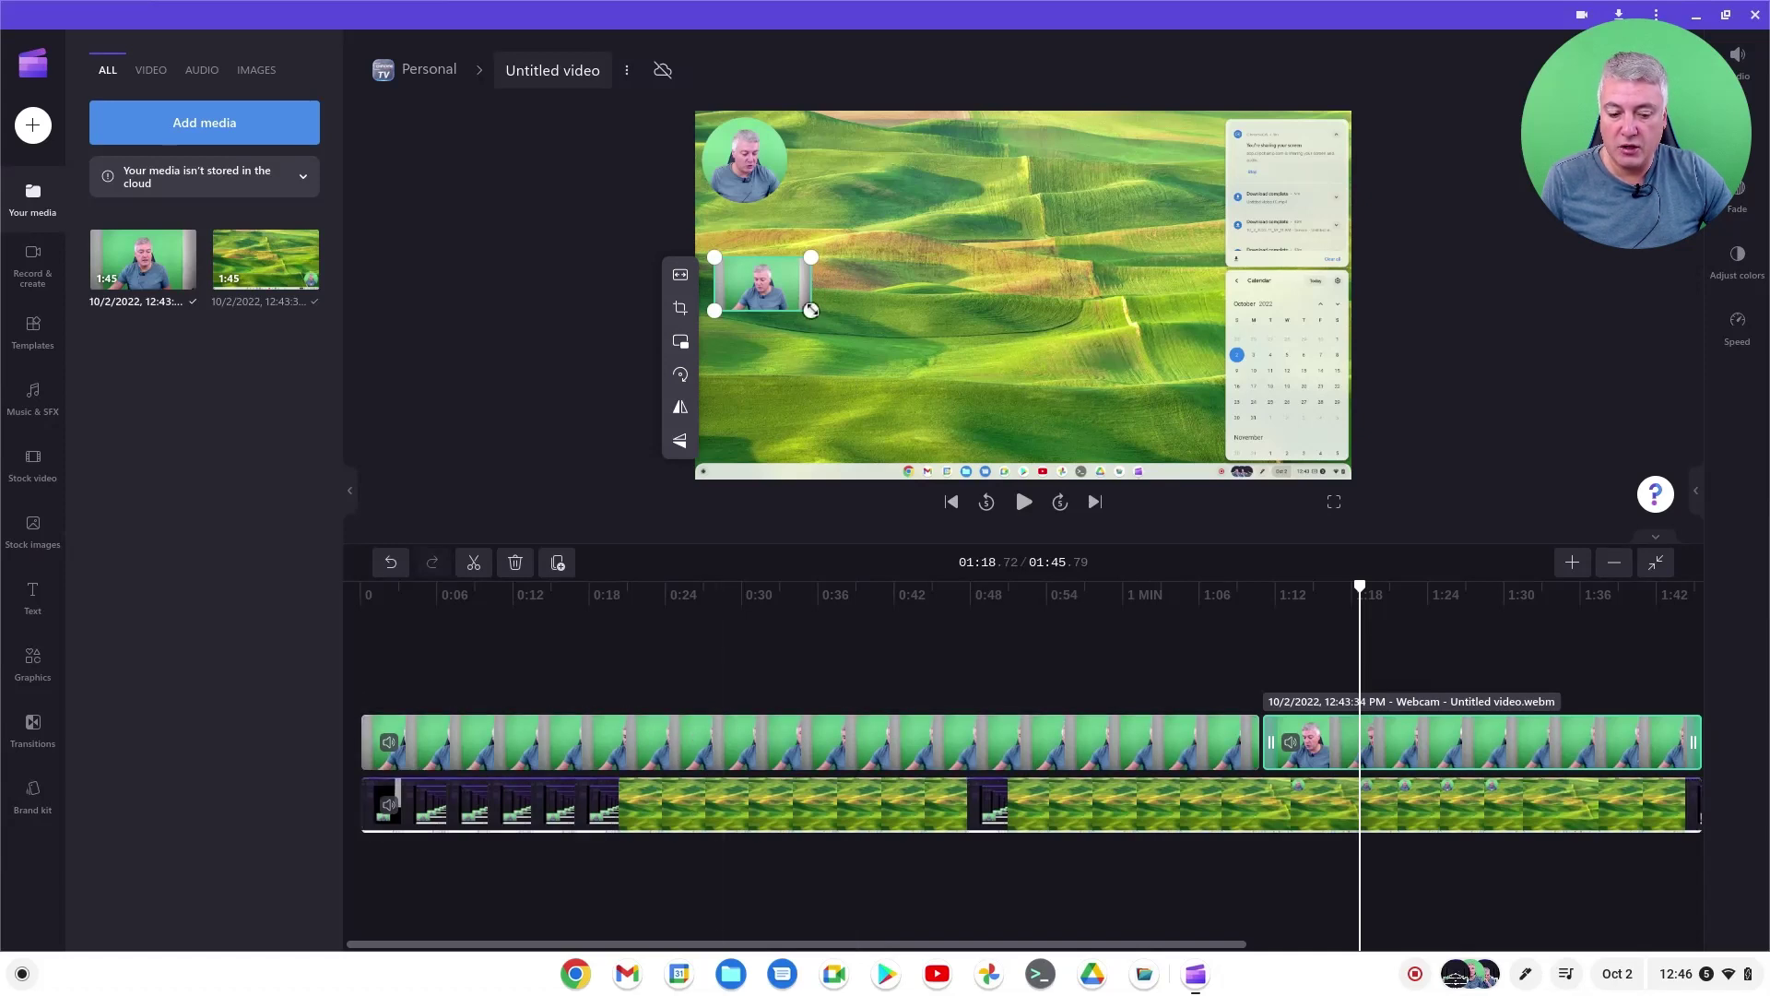
{"action": "left_click_drag", "start_coordinate": [810, 309], "coordinate": [909, 365]}
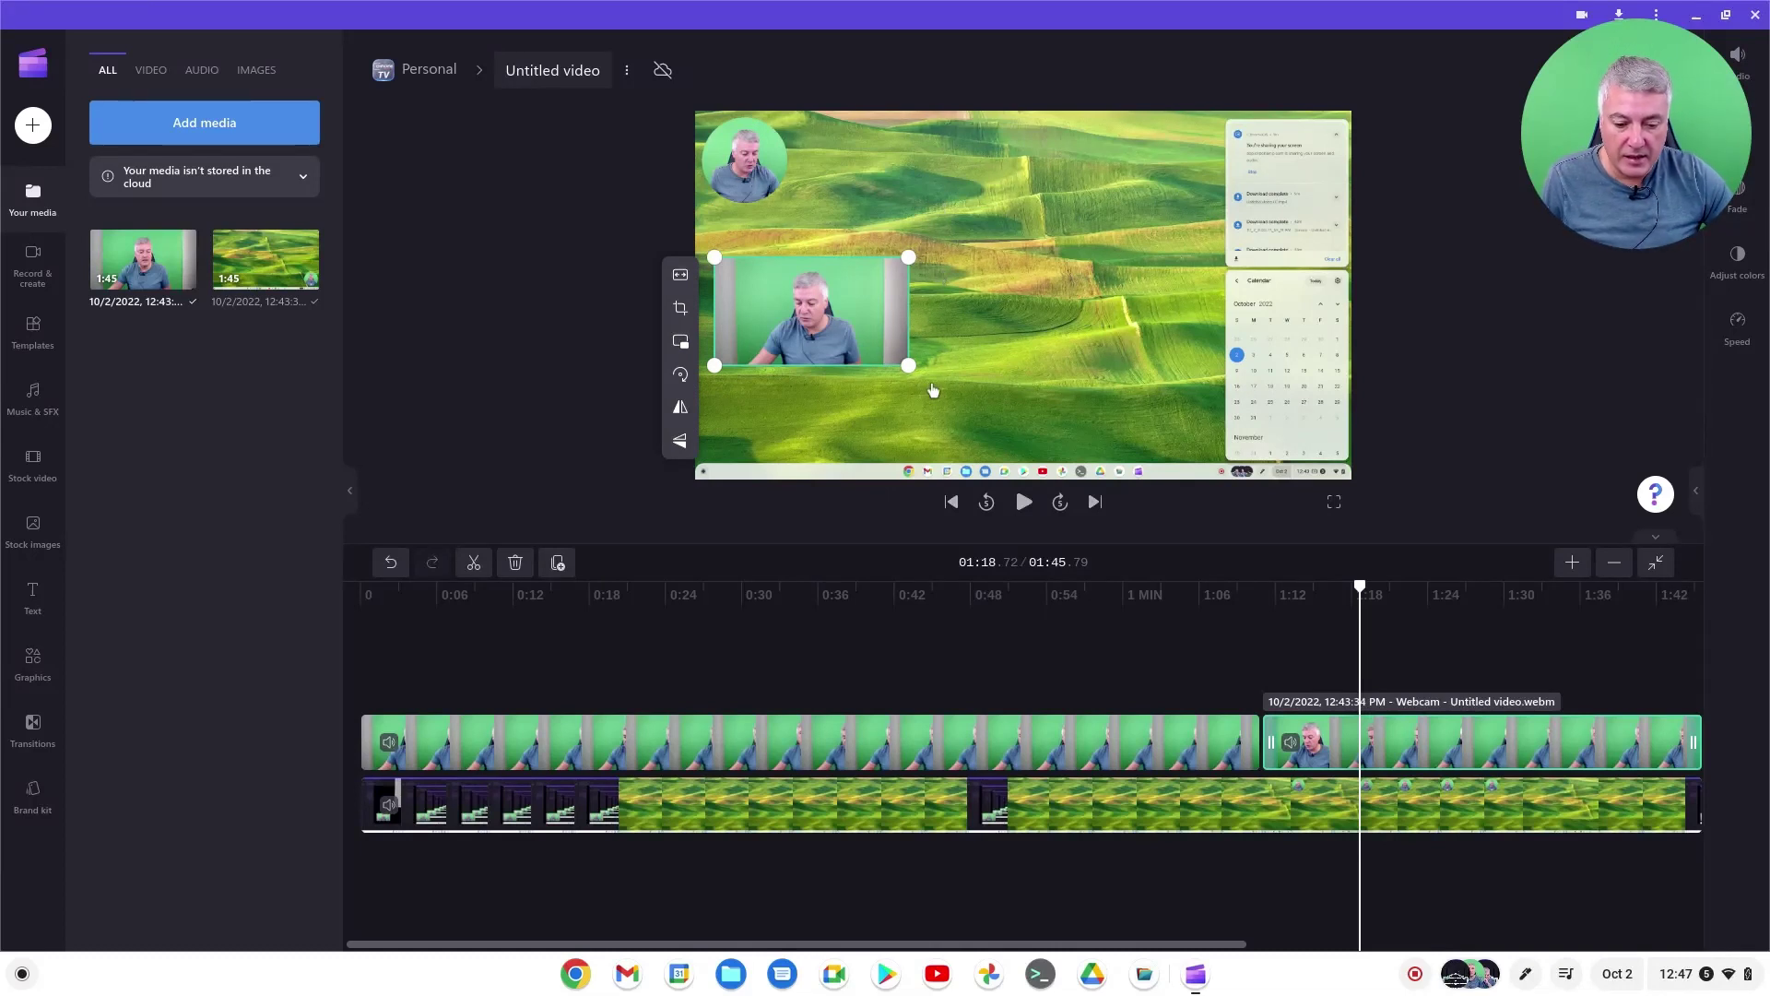
{"action": "left_click_drag", "start_coordinate": [909, 365], "coordinate": [1044, 451]}
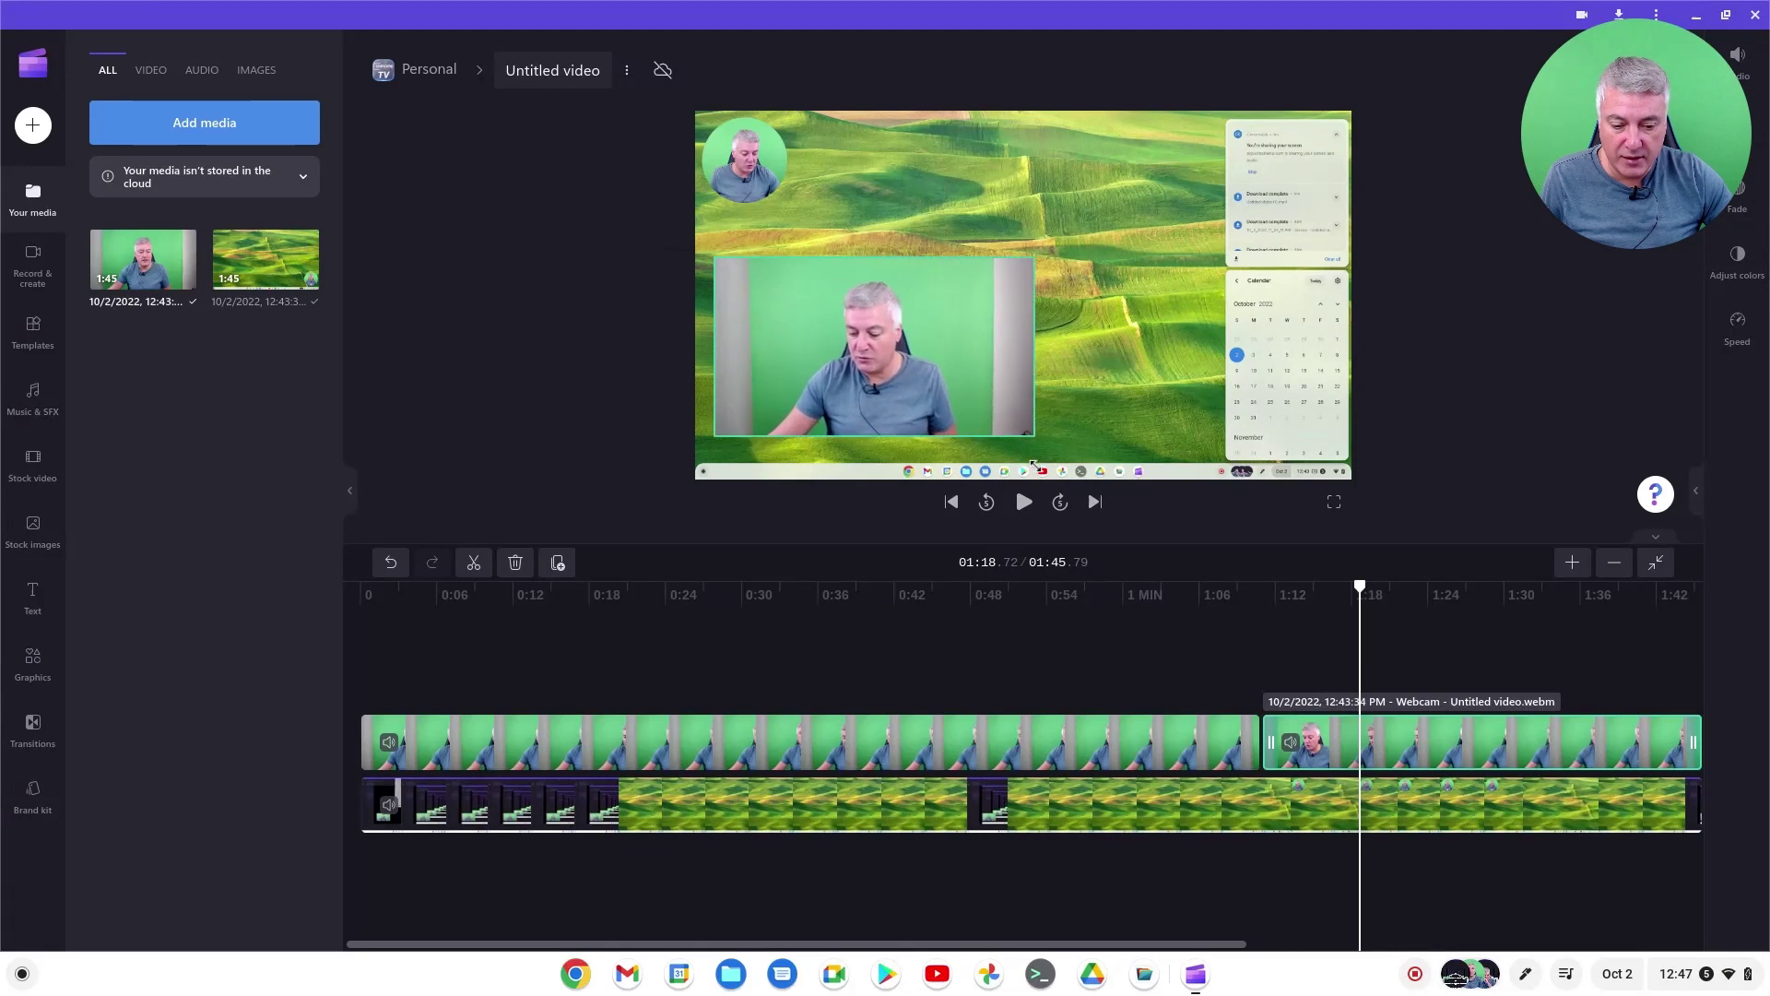
{"action": "left_click_drag", "start_coordinate": [886, 345], "coordinate": [982, 325]}
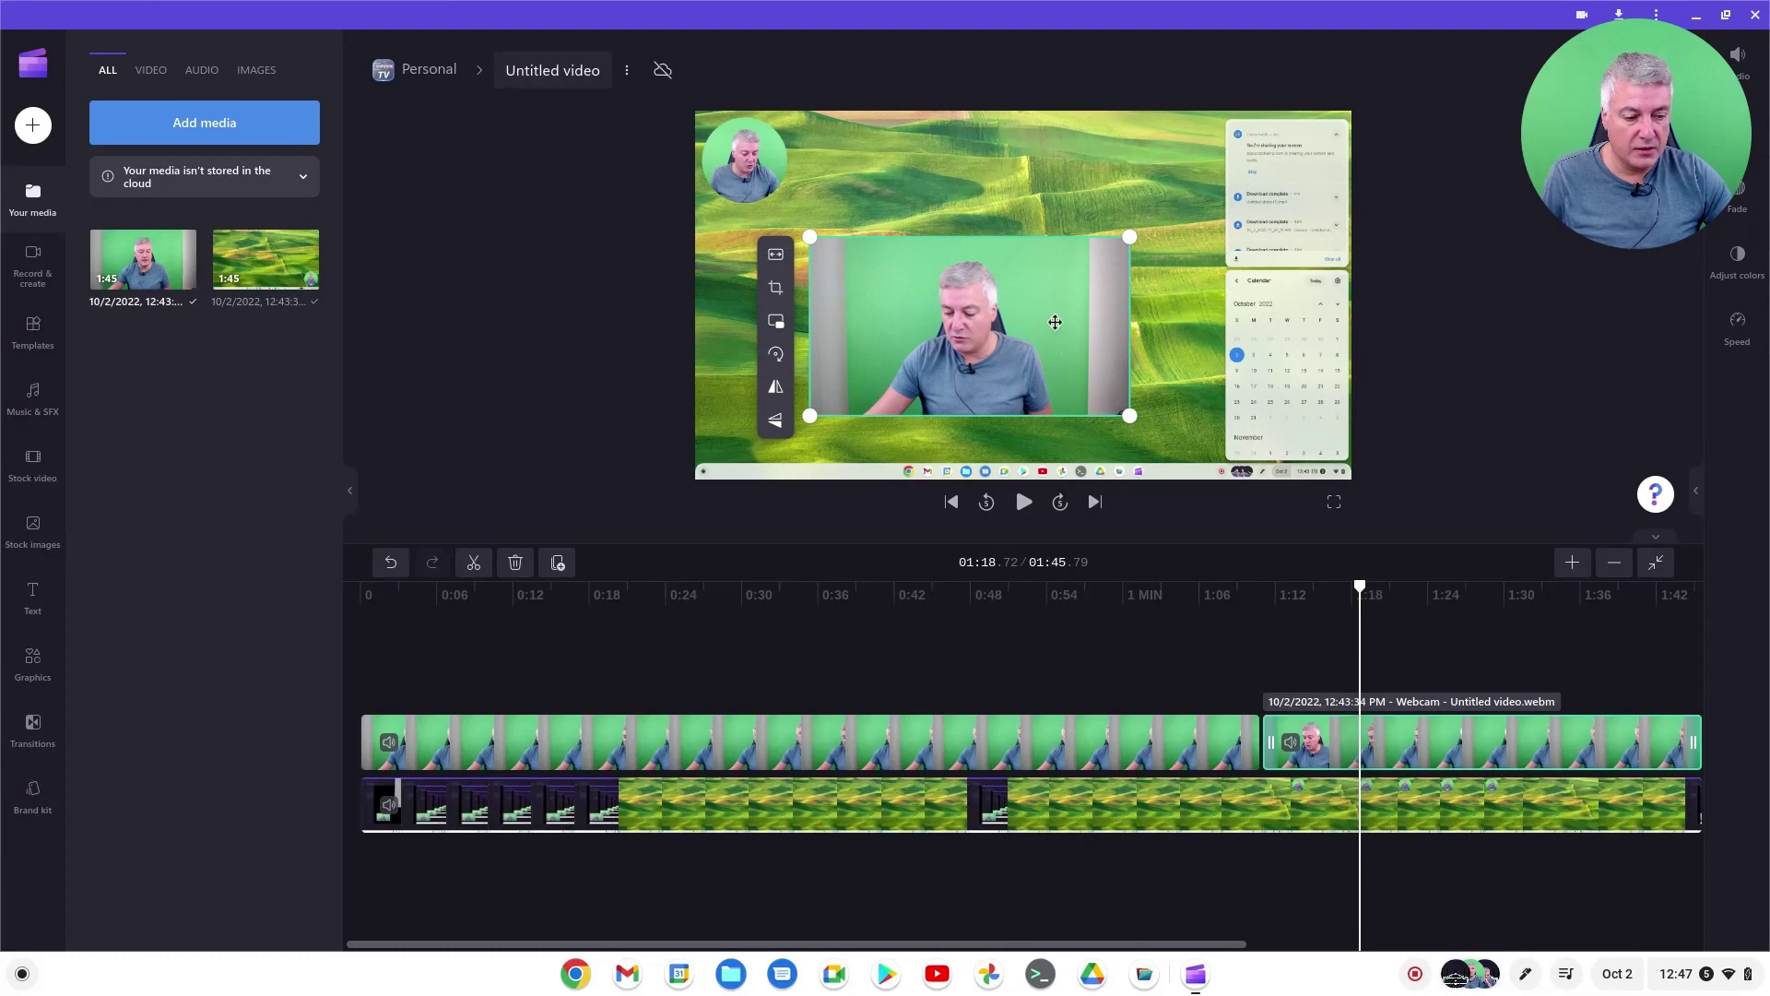
Move the circular webcam bubble off the editing options and apply the Green screen filter to the second webcam clip
{"action": "left_click_drag", "start_coordinate": [1575, 139], "coordinate": [150, 405]}
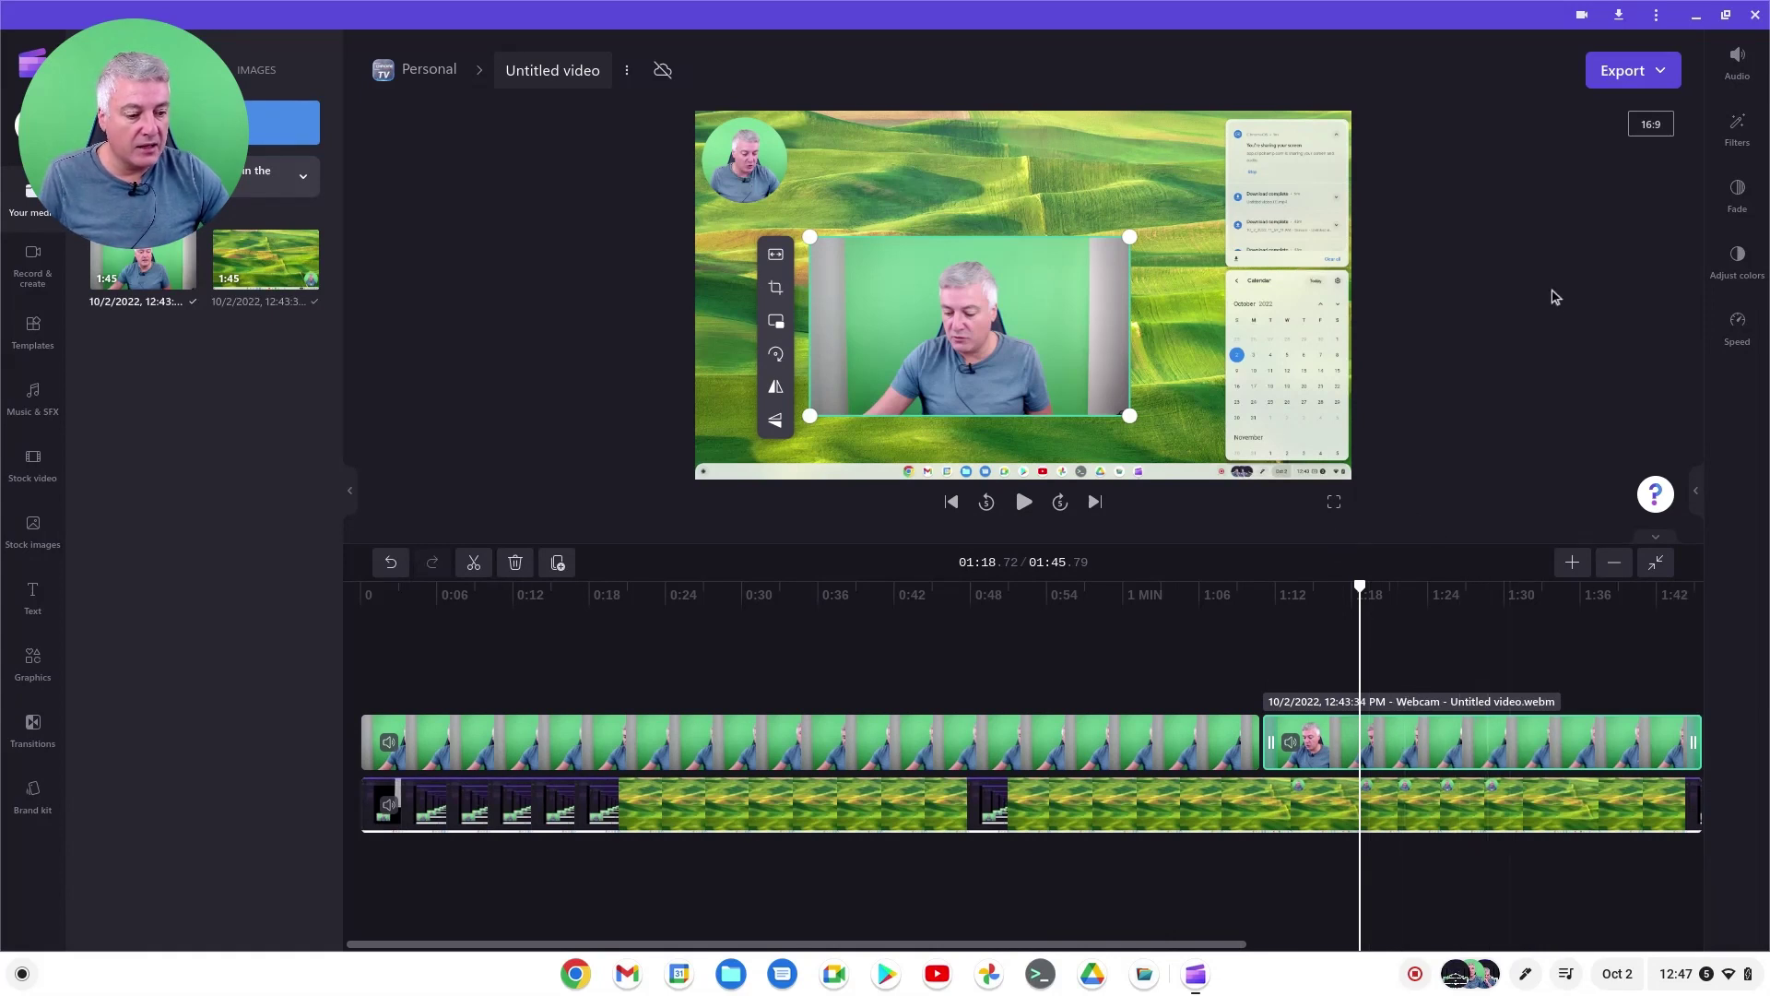
{"action": "left_click", "coordinate": [1737, 129]}
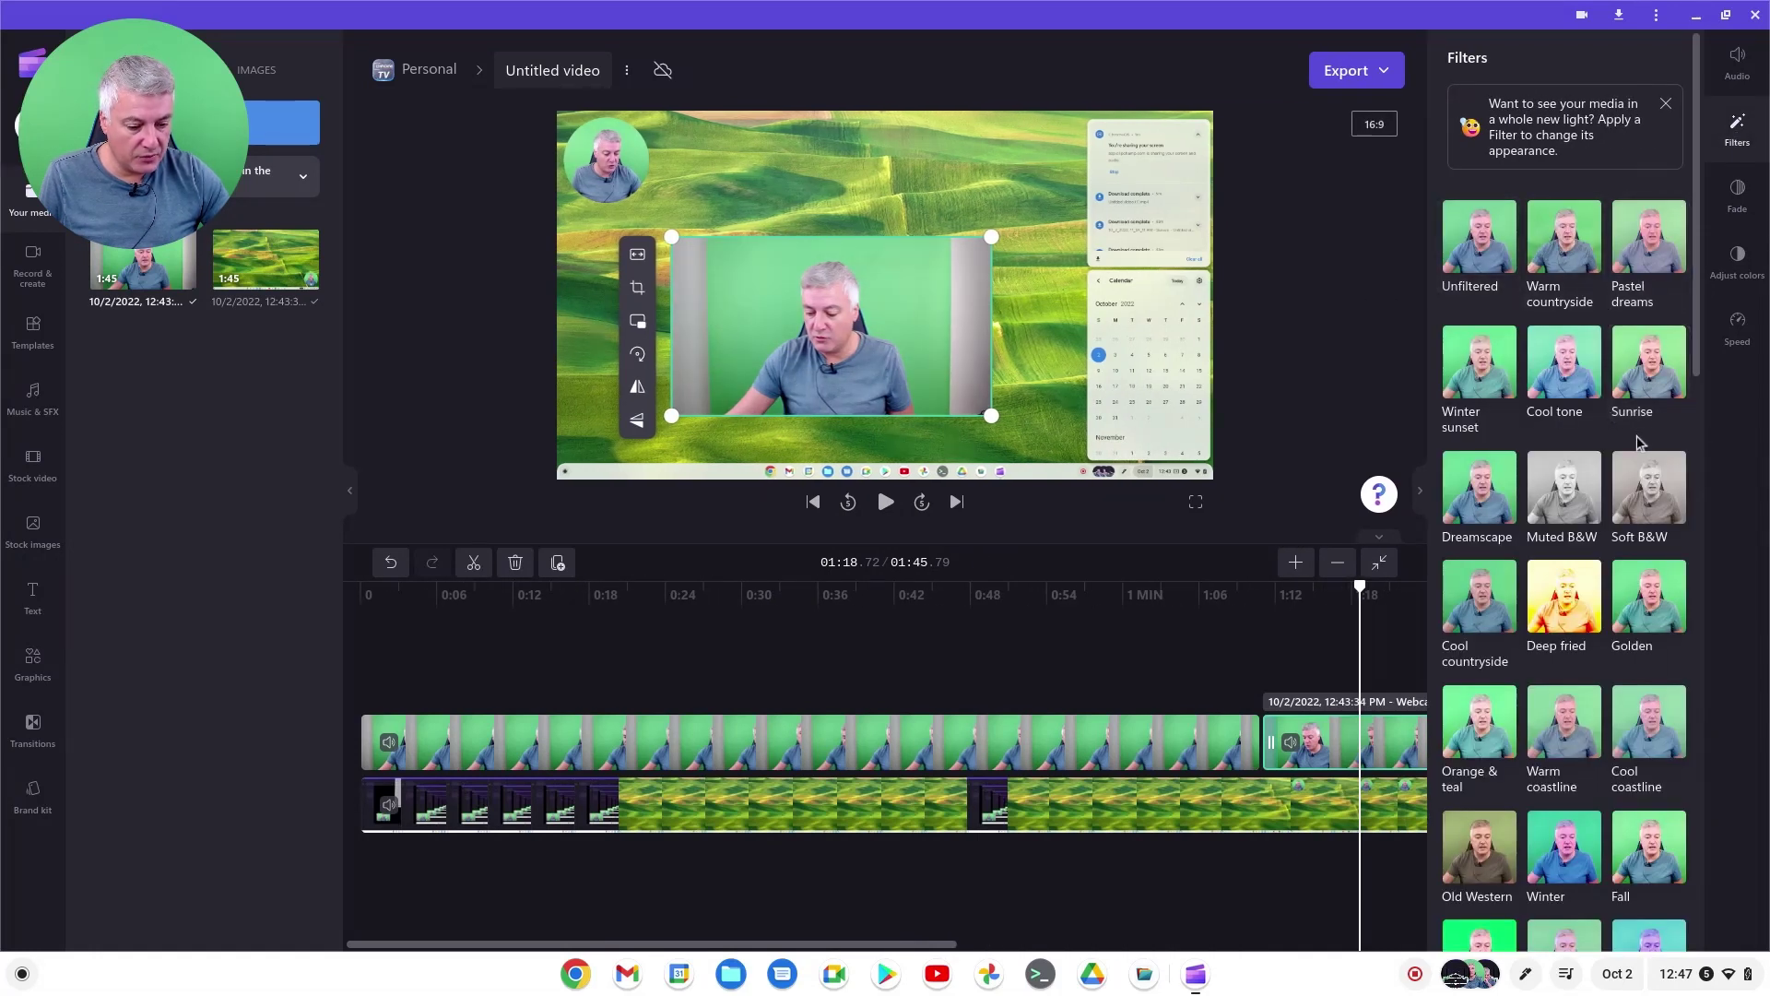
{"action": "scroll", "coordinate": [1641, 447], "scroll_direction": "down", "scroll_amount": 1}
{"action": "scroll", "coordinate": [1641, 448], "scroll_direction": "down", "scroll_amount": 9}
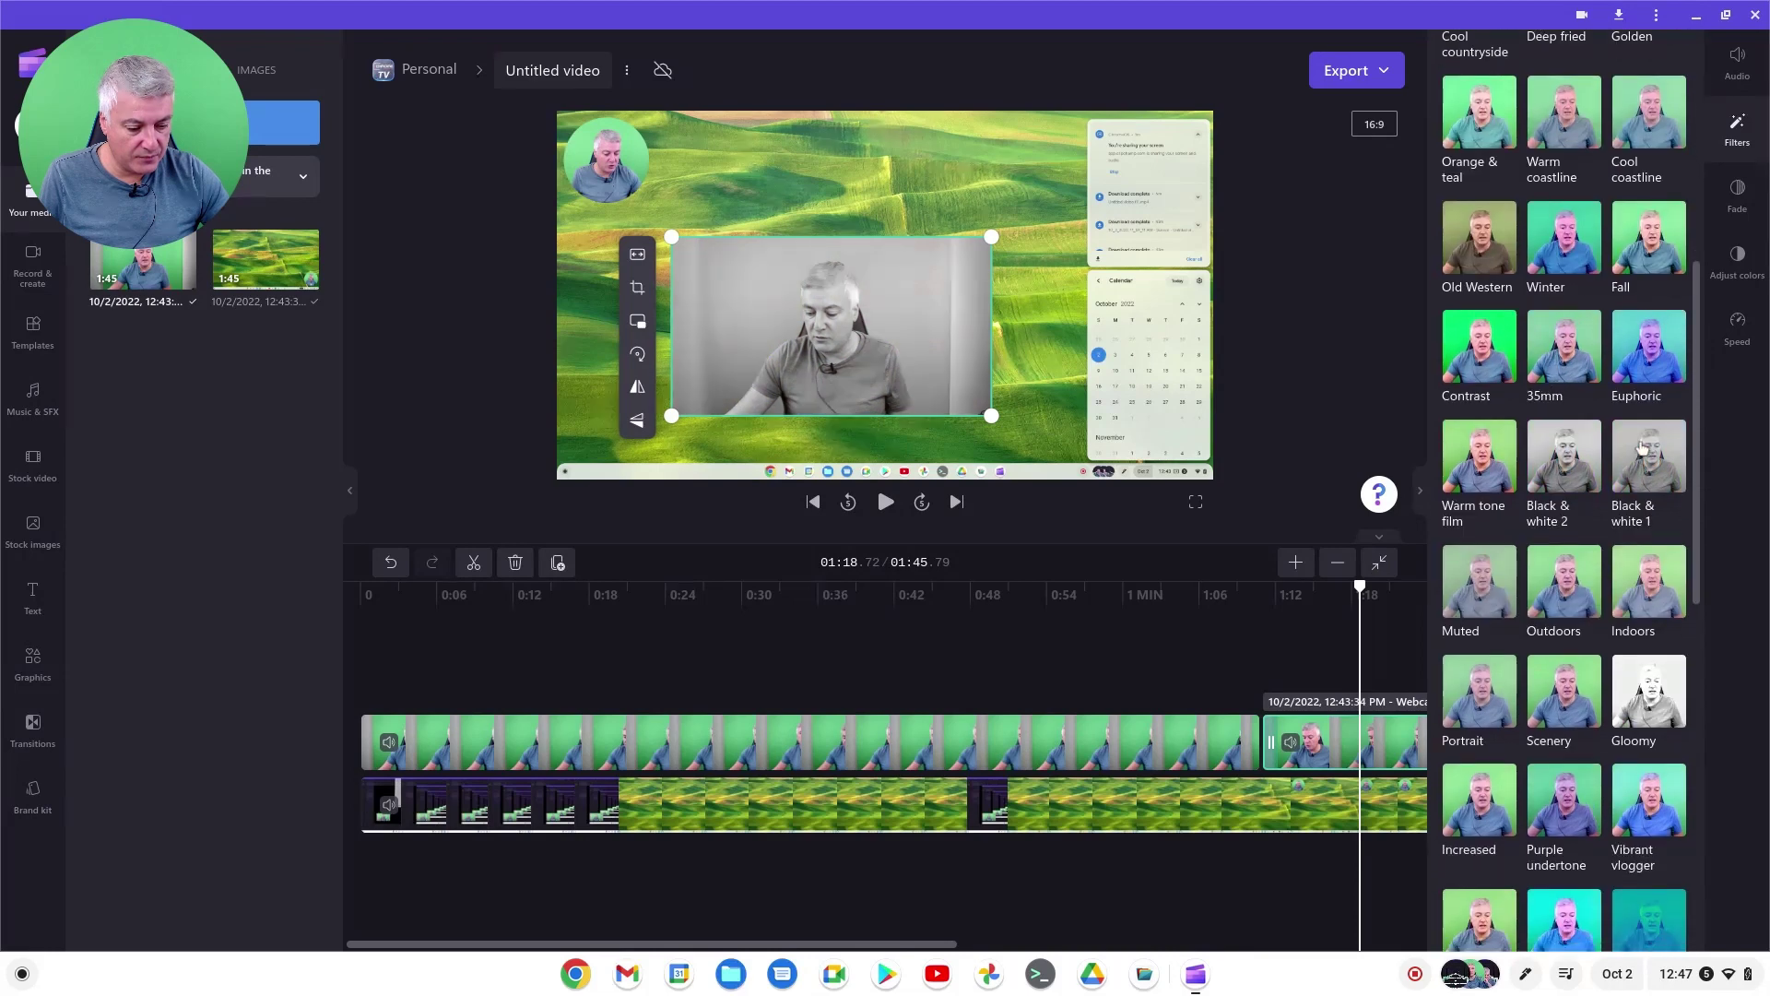
{"action": "scroll", "coordinate": [1643, 449], "scroll_direction": "down", "scroll_amount": 8}
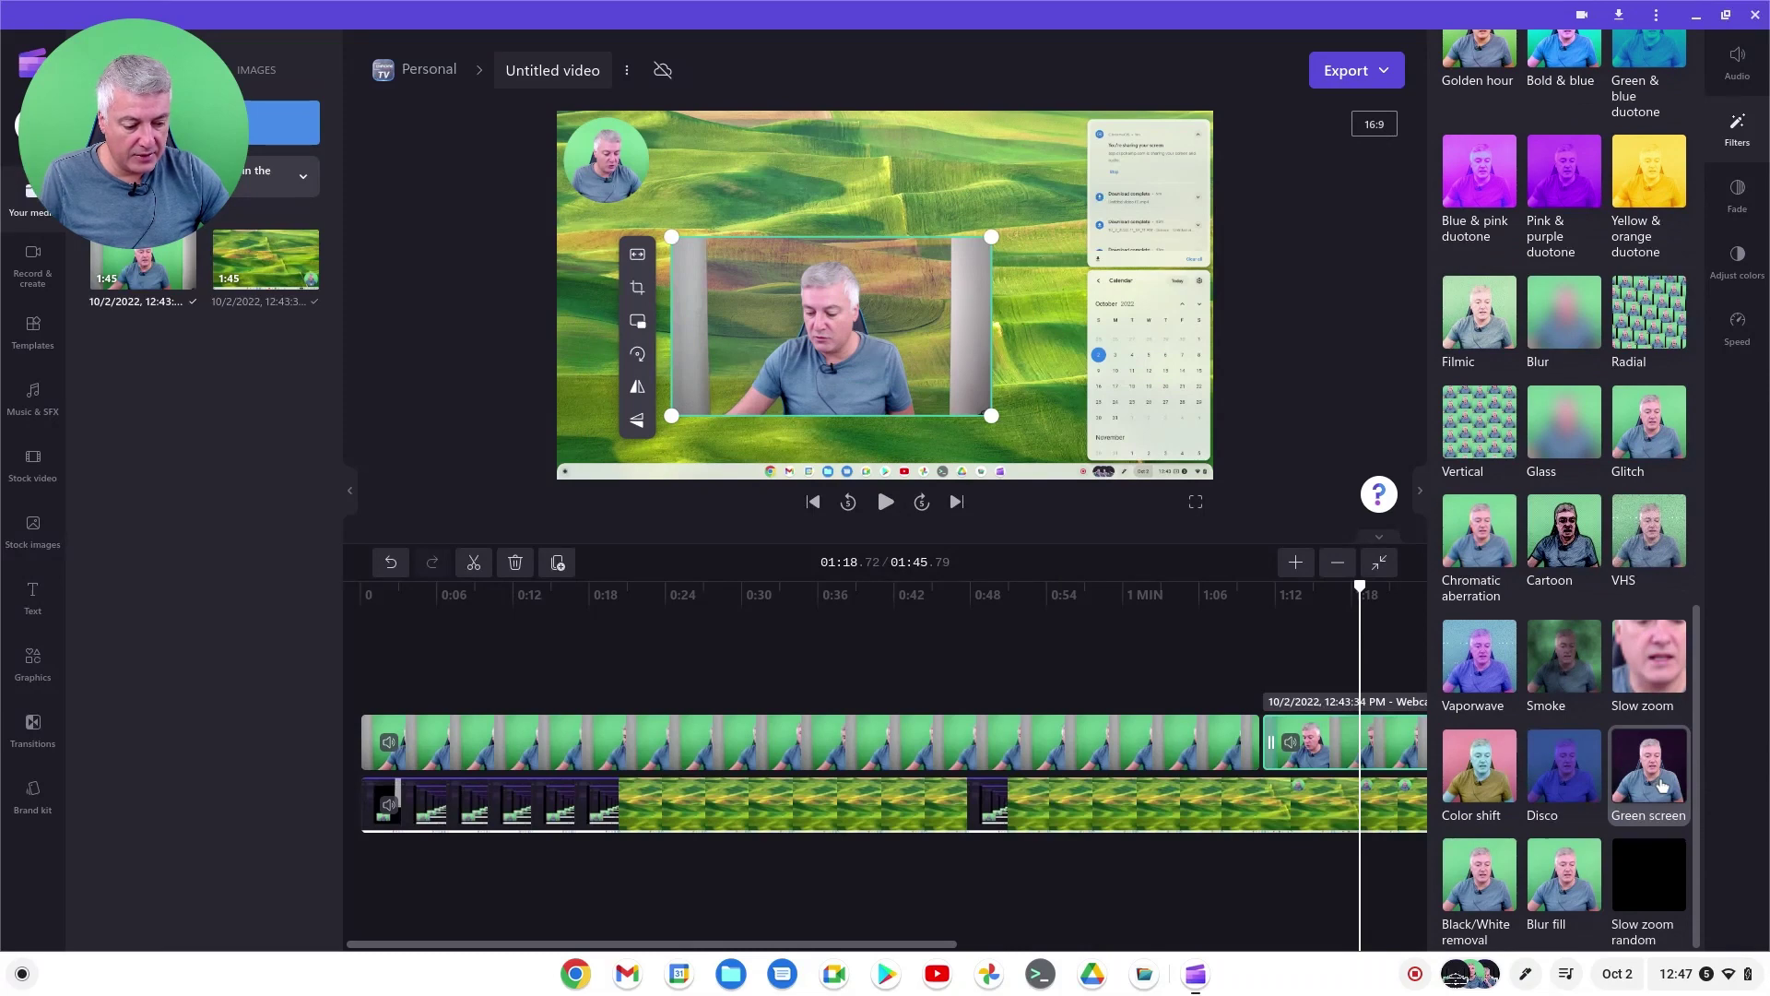
{"action": "left_click", "coordinate": [1661, 786]}
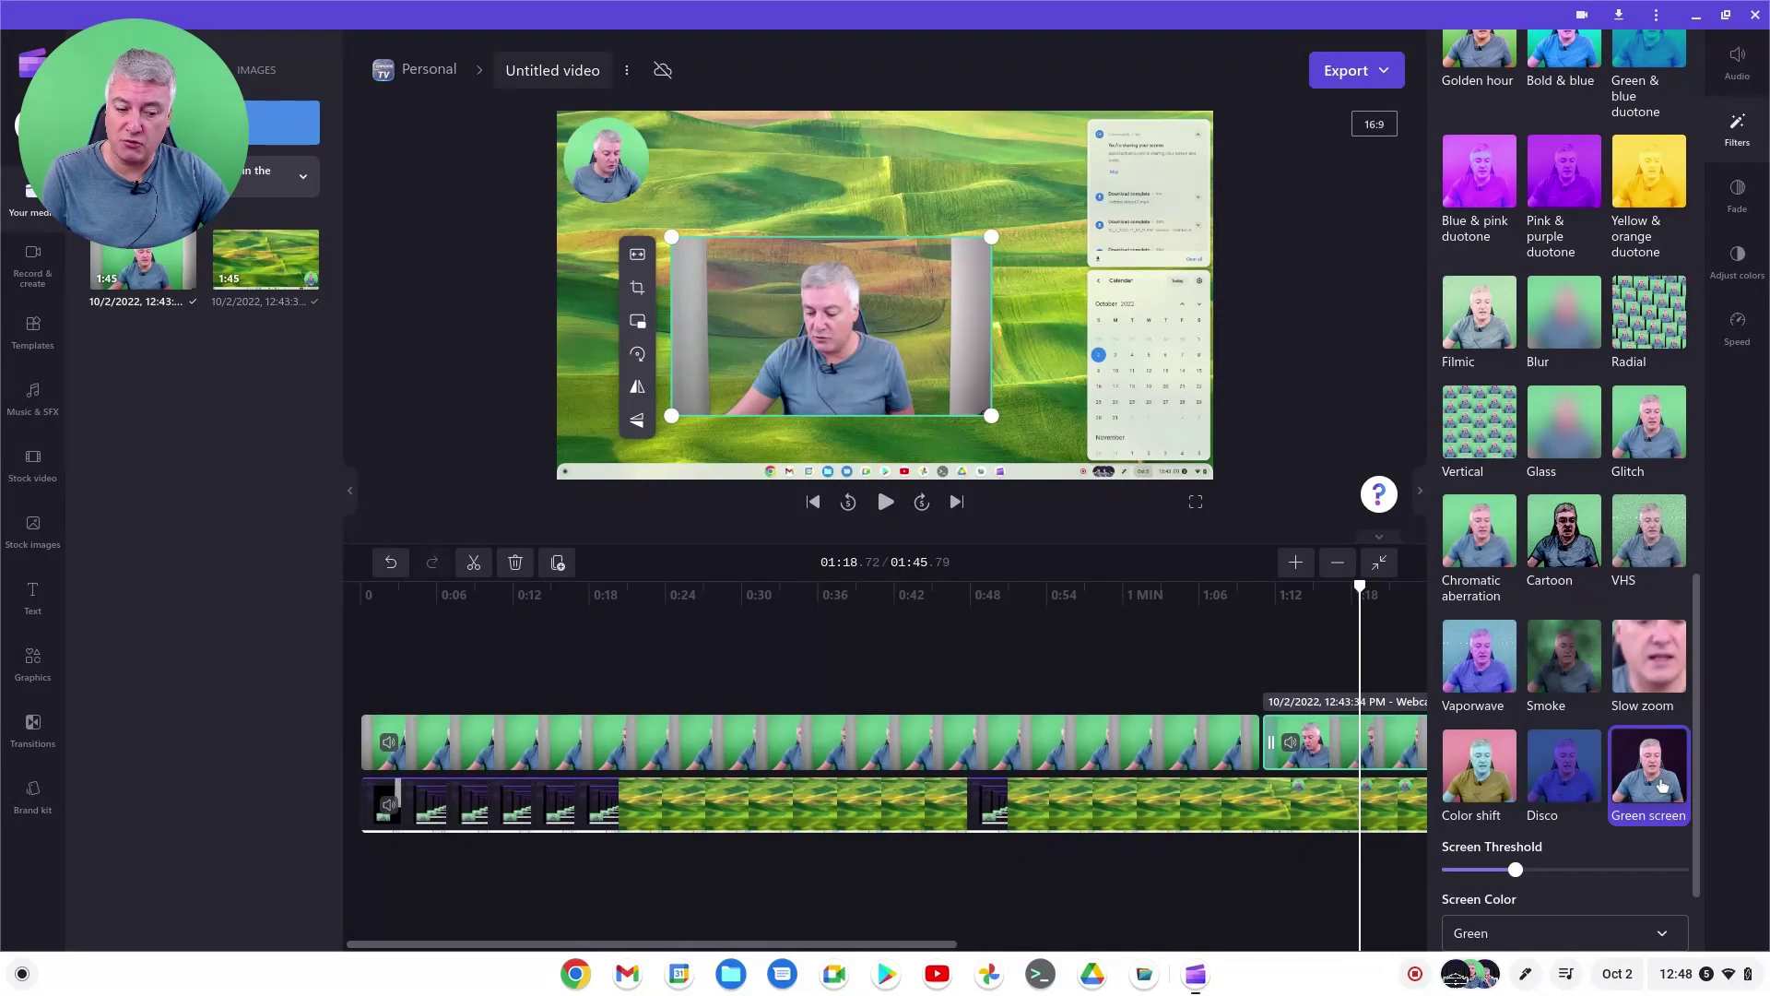
Try Red and Blue as the Green screen filter's screen color, and set it back to Green
{"action": "scroll", "coordinate": [1627, 766], "scroll_direction": "down", "scroll_amount": 3}
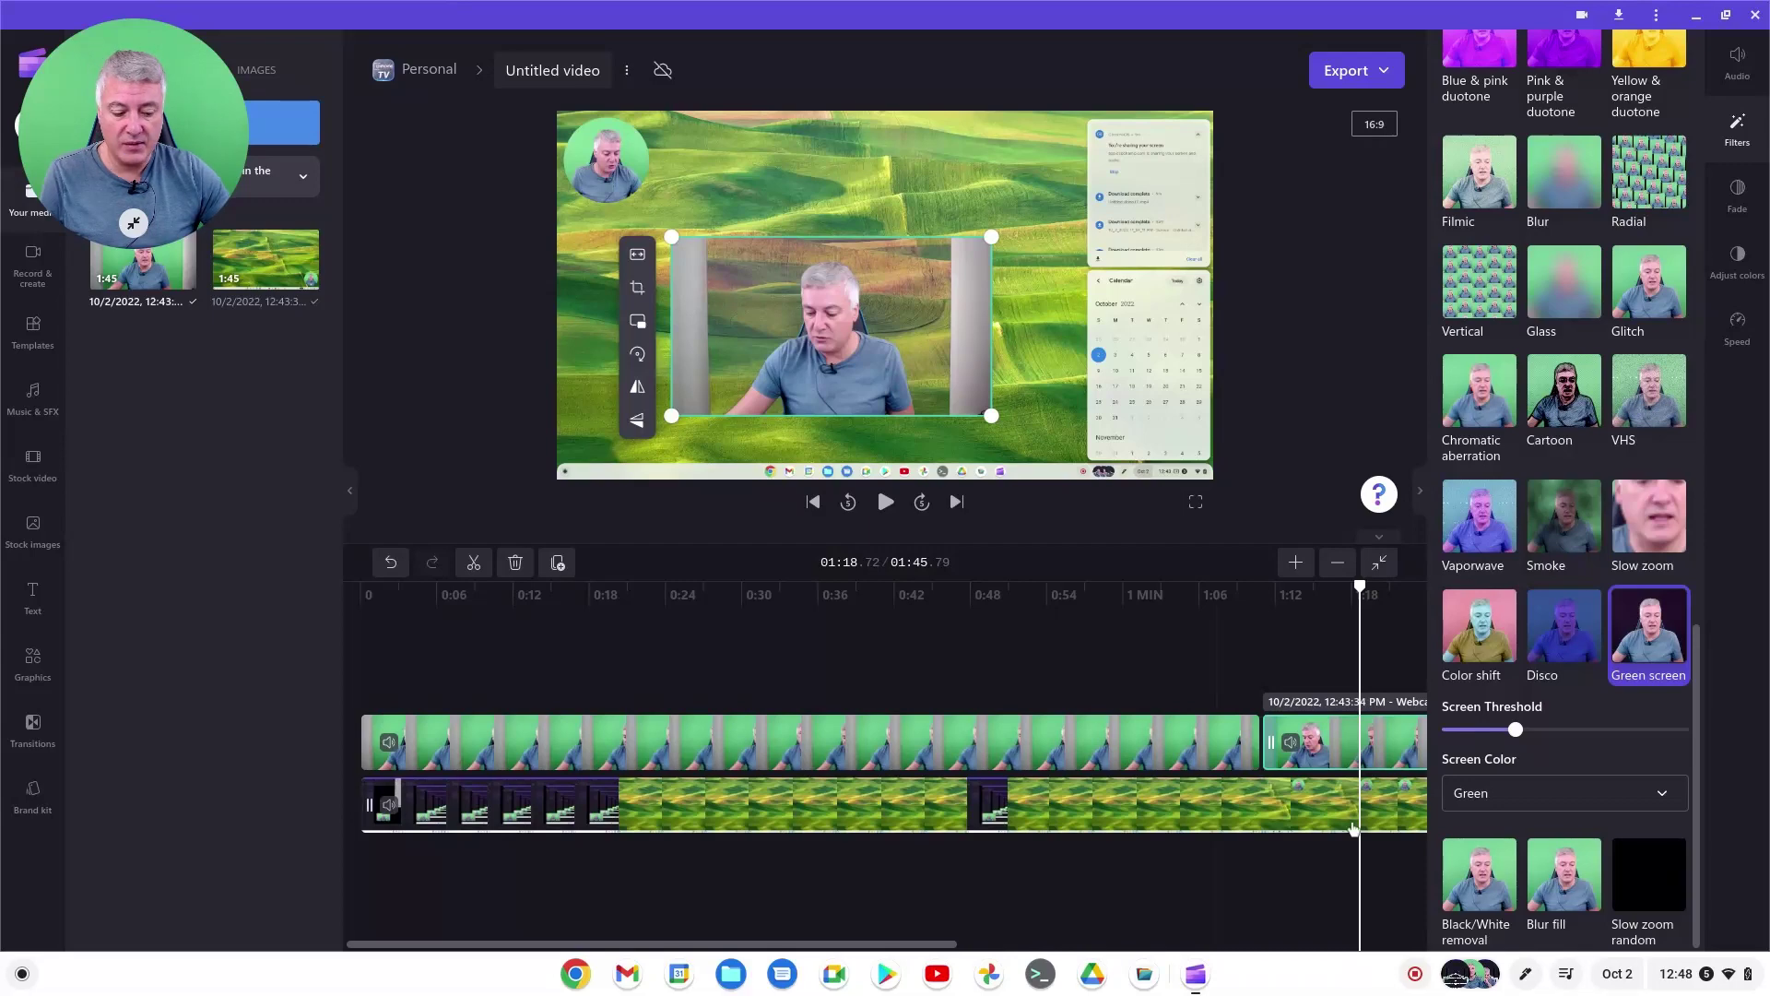
{"action": "left_click", "coordinate": [1531, 794]}
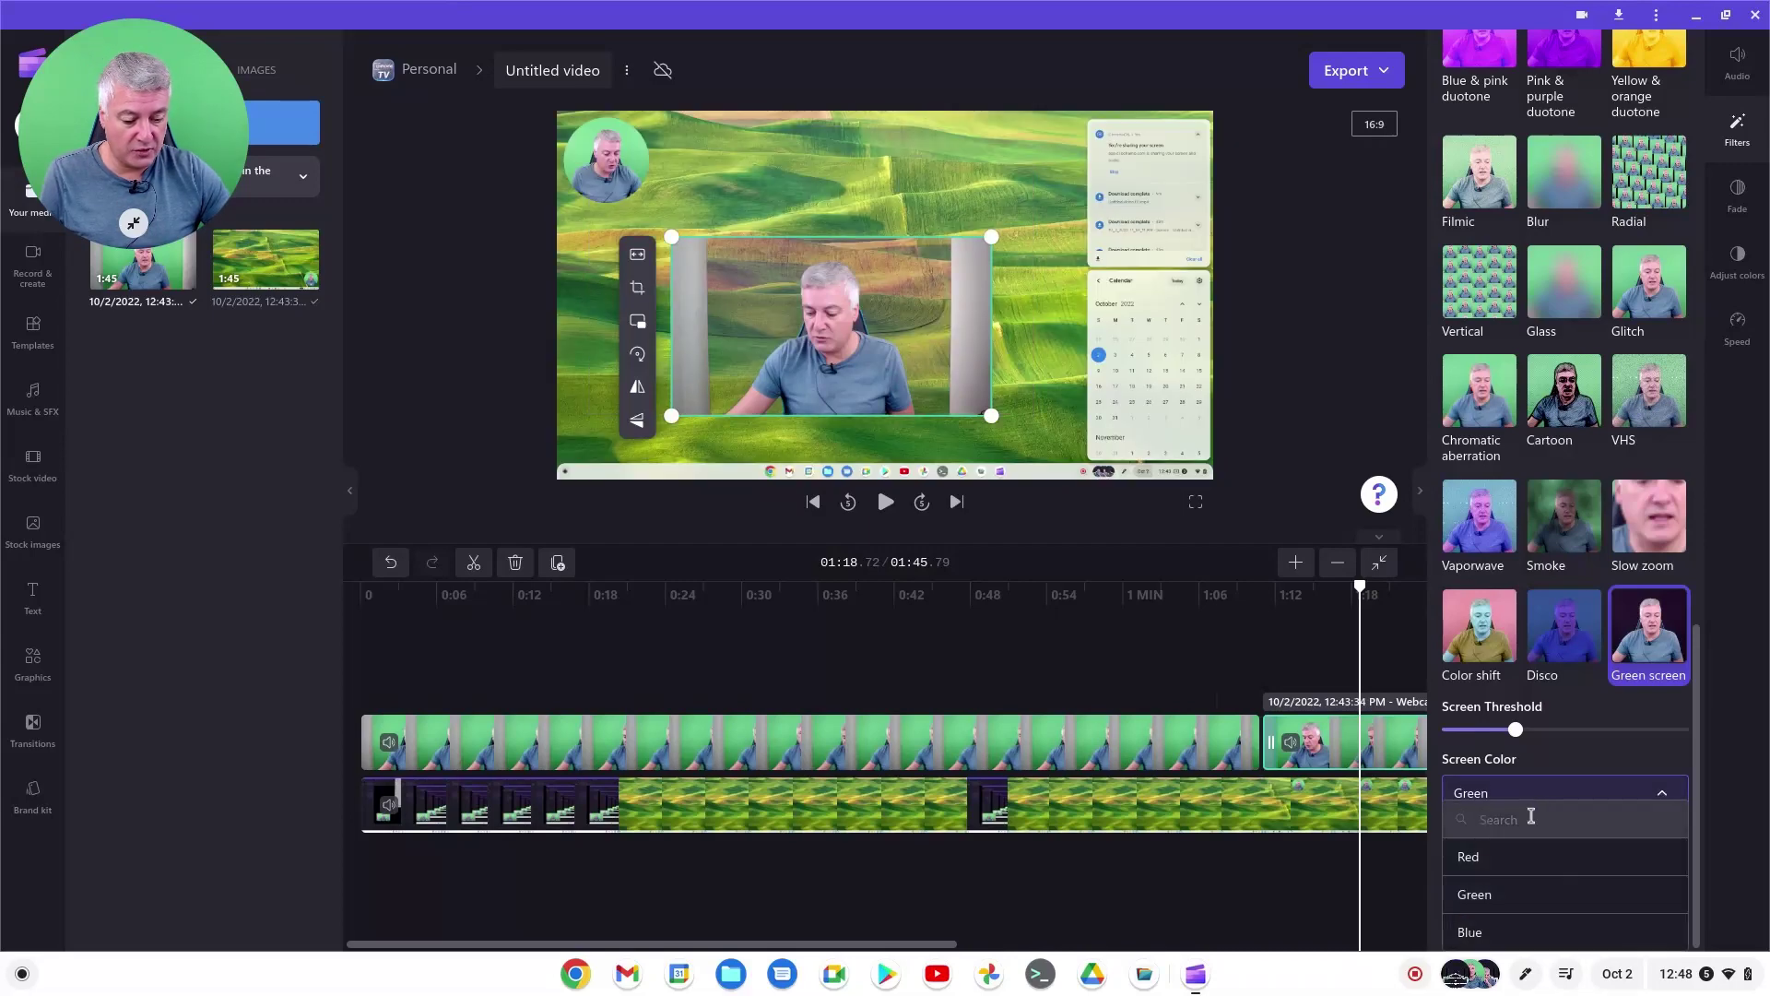
{"action": "left_click", "coordinate": [1513, 857]}
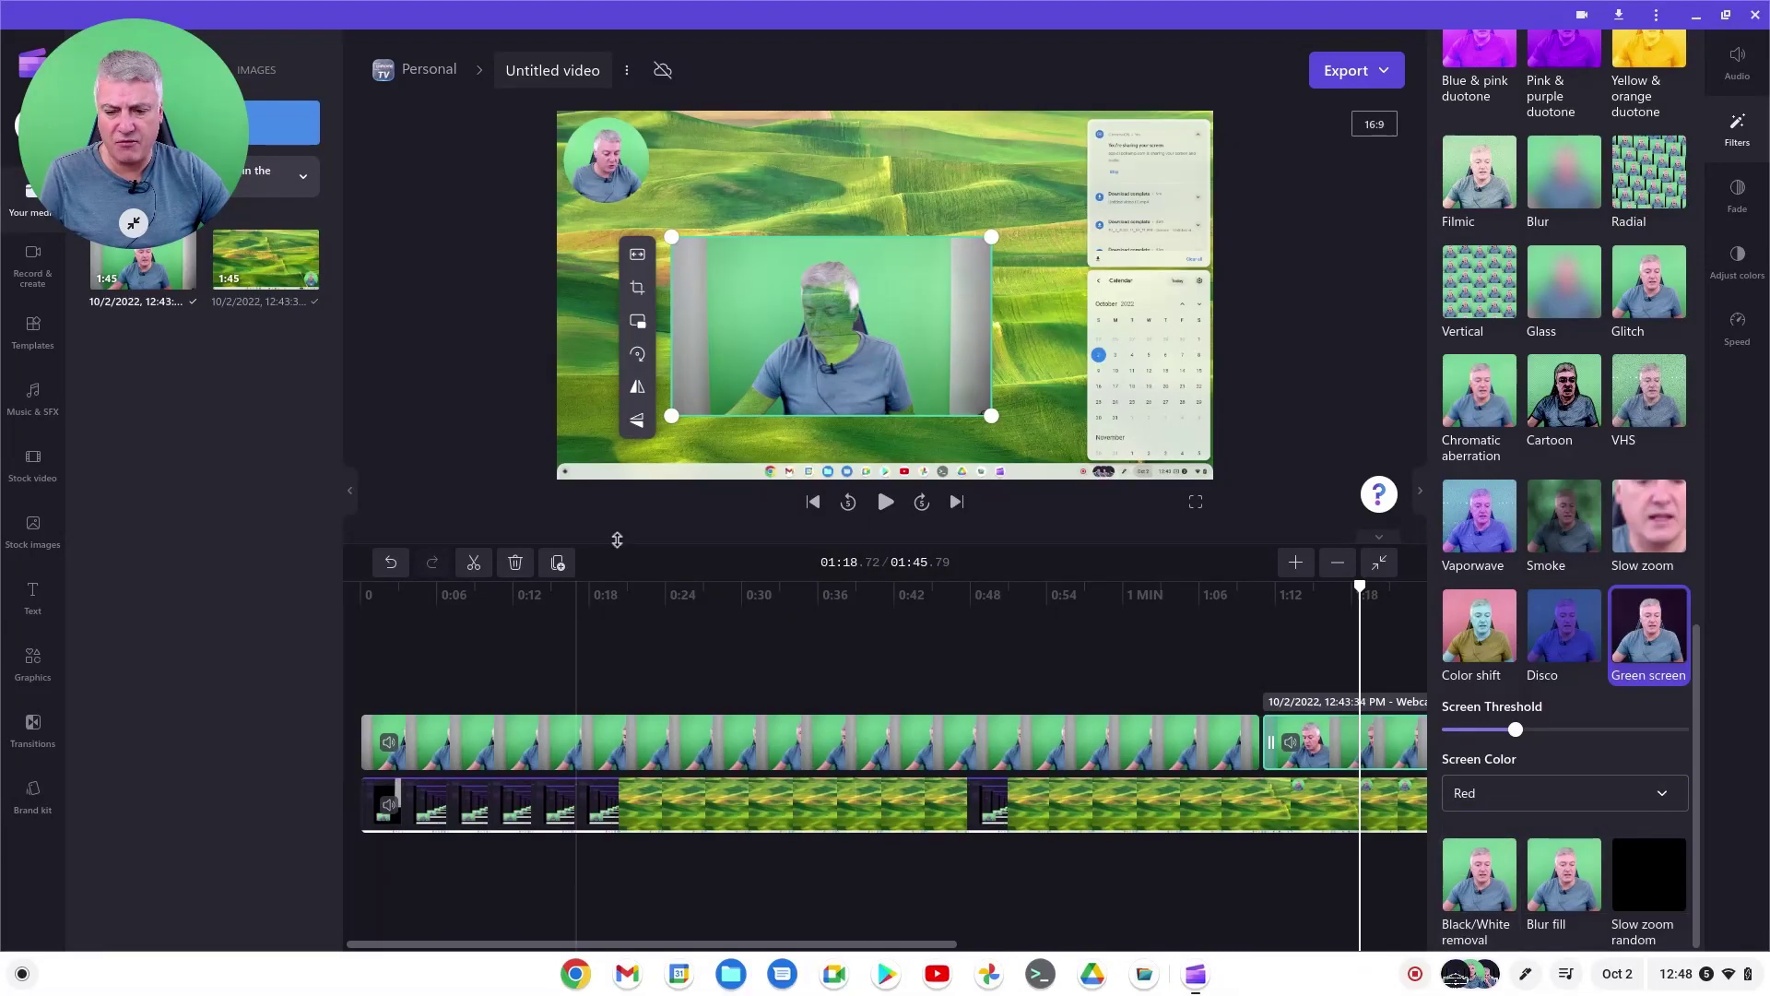
{"action": "left_click", "coordinate": [1517, 799]}
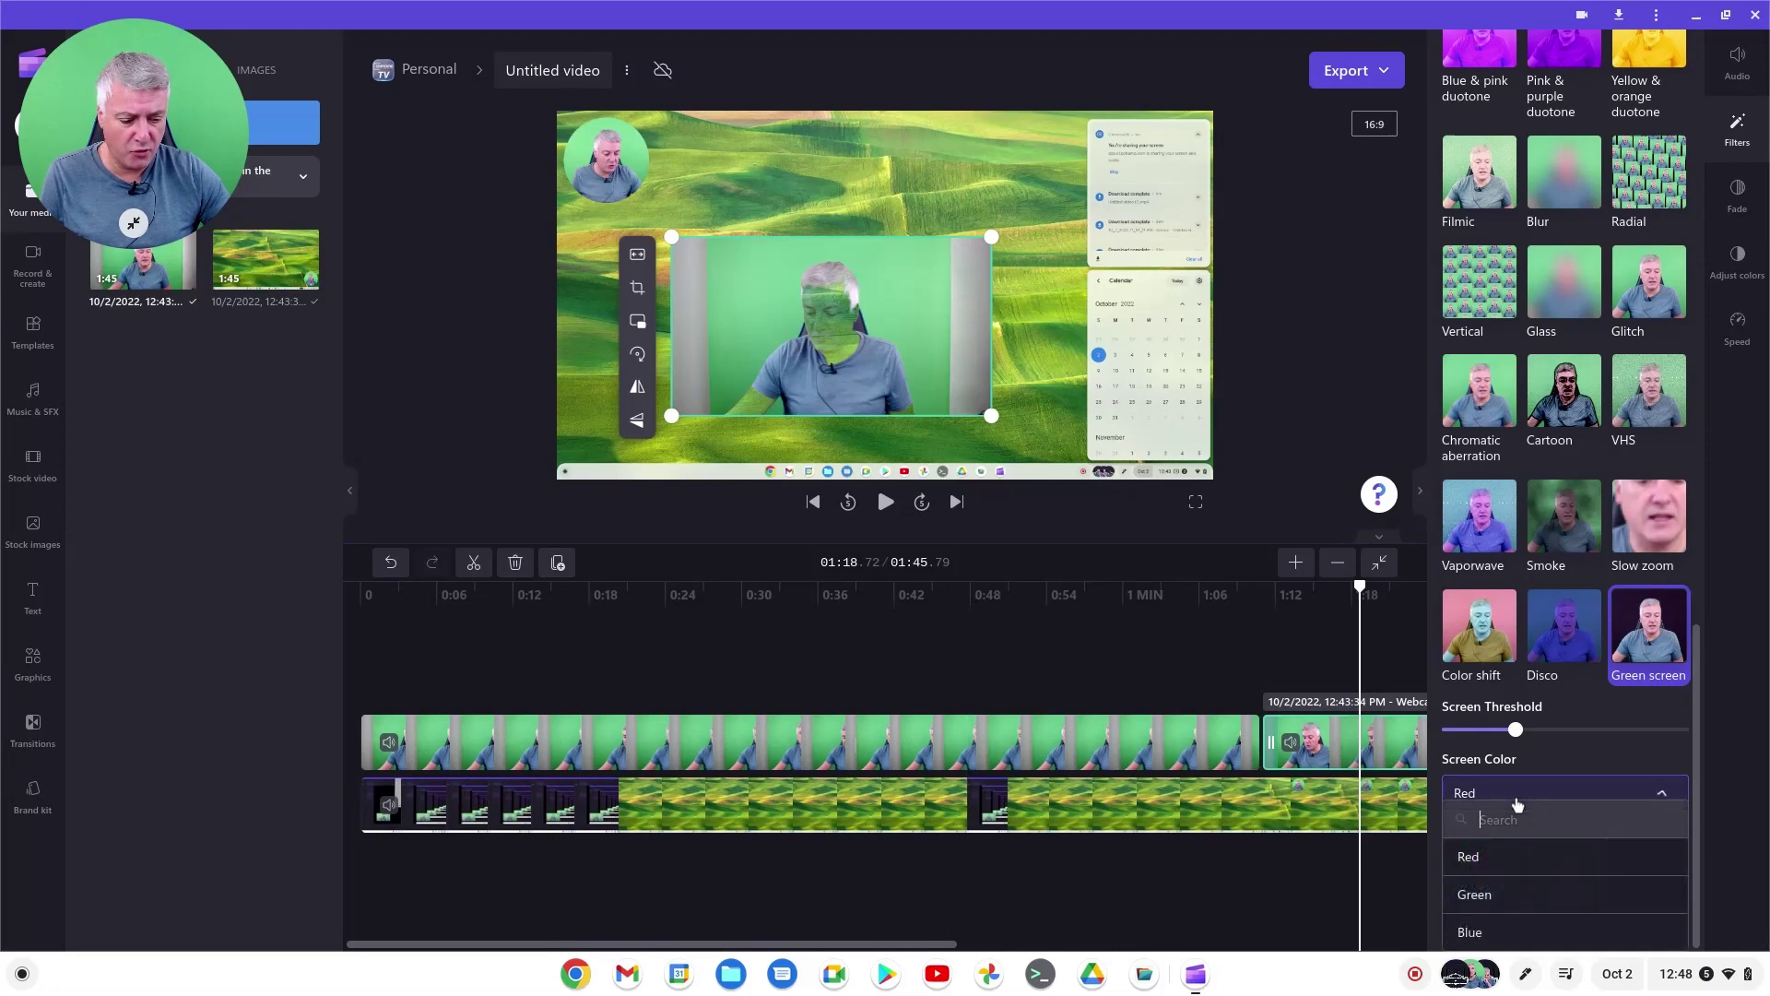
{"action": "left_click", "coordinate": [1509, 932]}
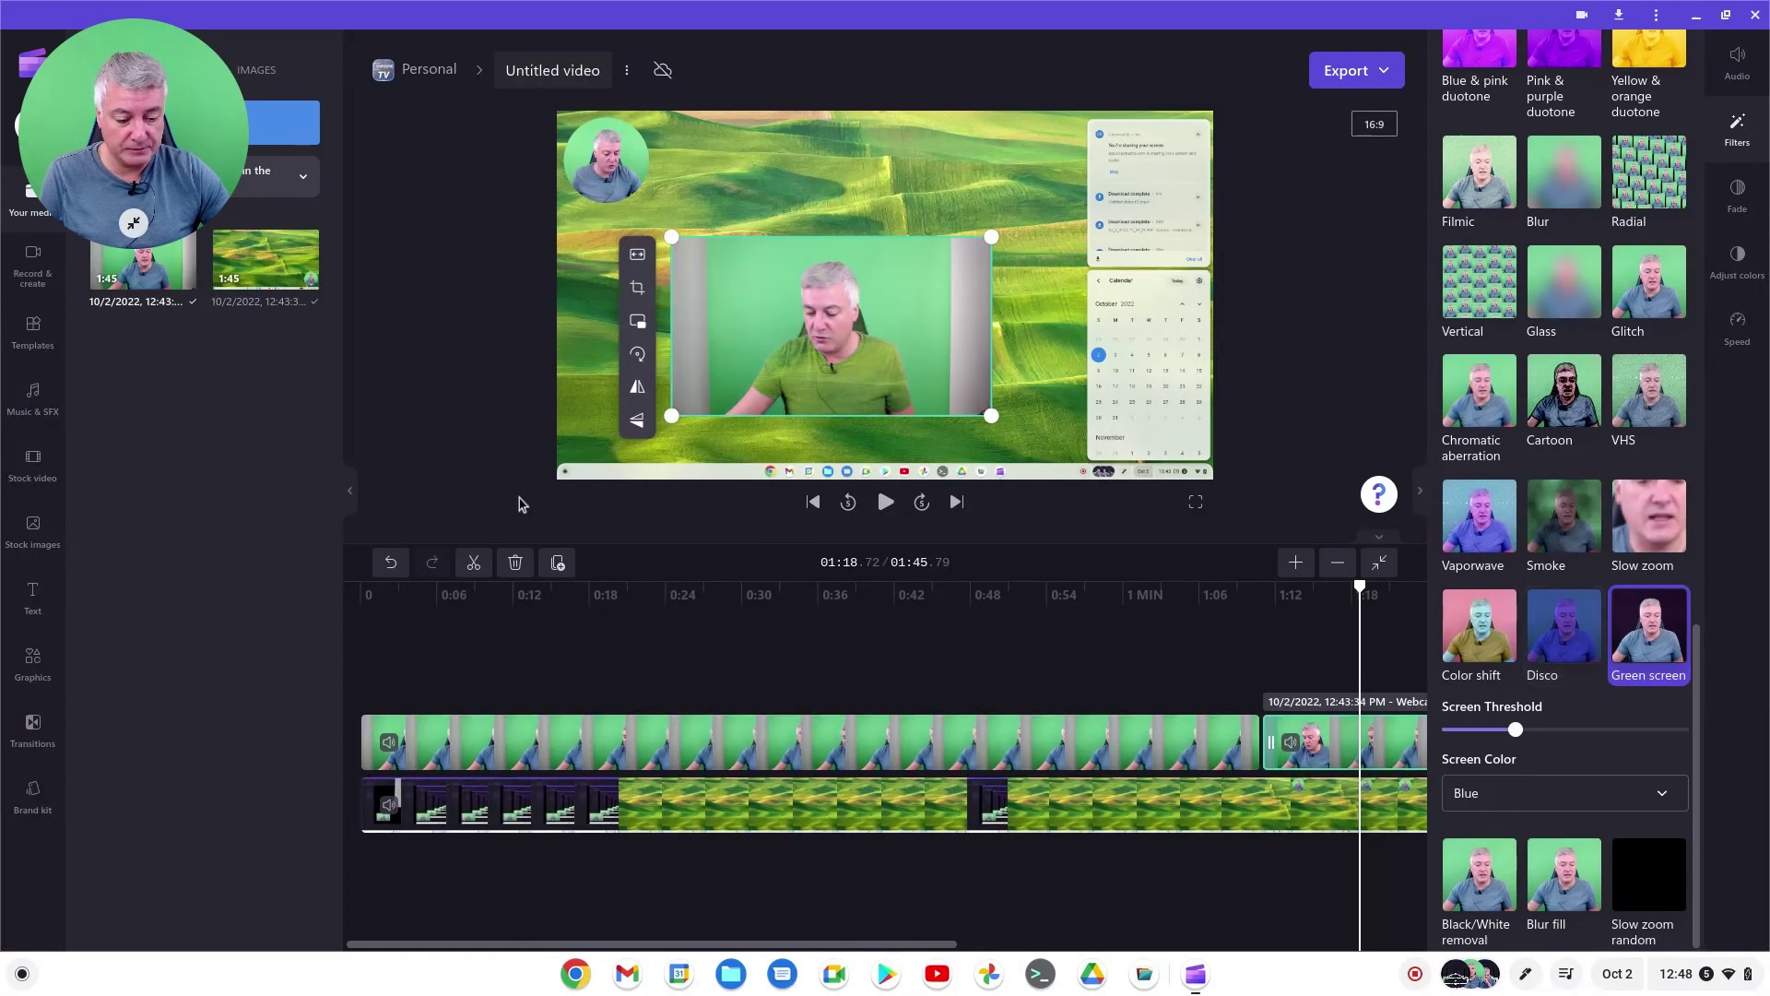
{"action": "left_click", "coordinate": [1497, 804]}
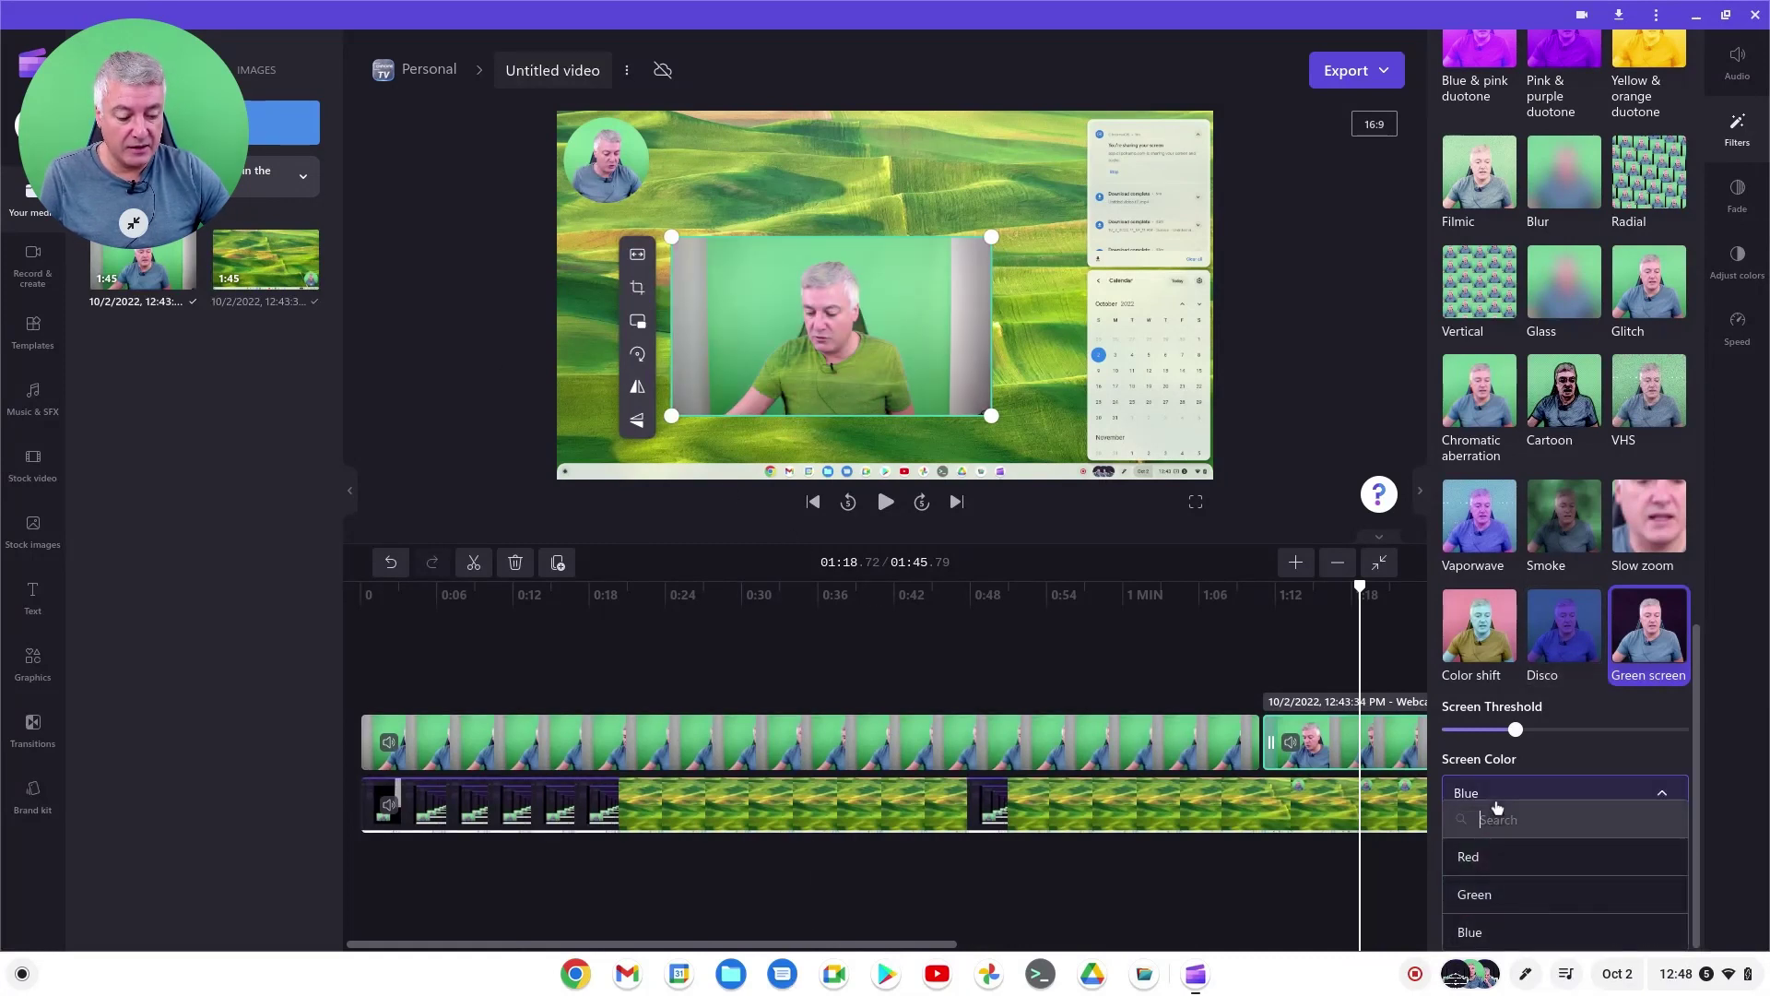
{"action": "left_click", "coordinate": [1509, 905]}
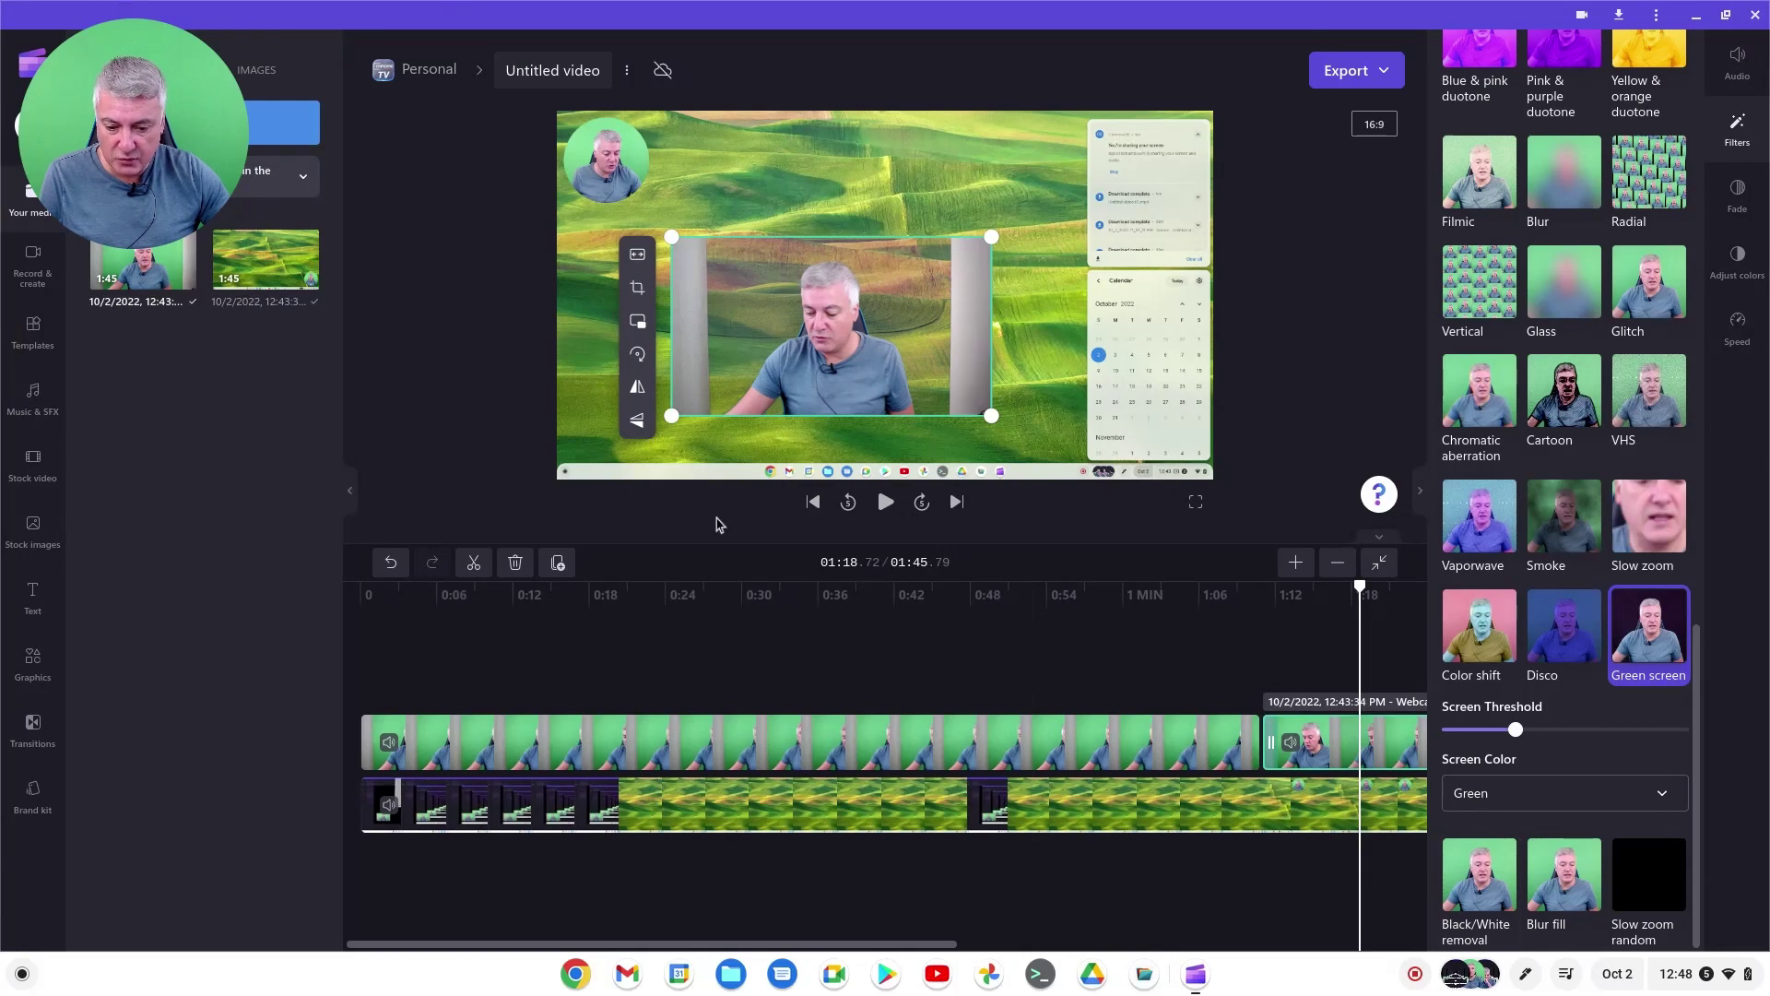
Enlarge the second webcam clip's overlay to about 70% of the frame width and lower its Screen Threshold to about a fifth of the range
{"action": "left_click_drag", "start_coordinate": [711, 541], "coordinate": [696, 657]}
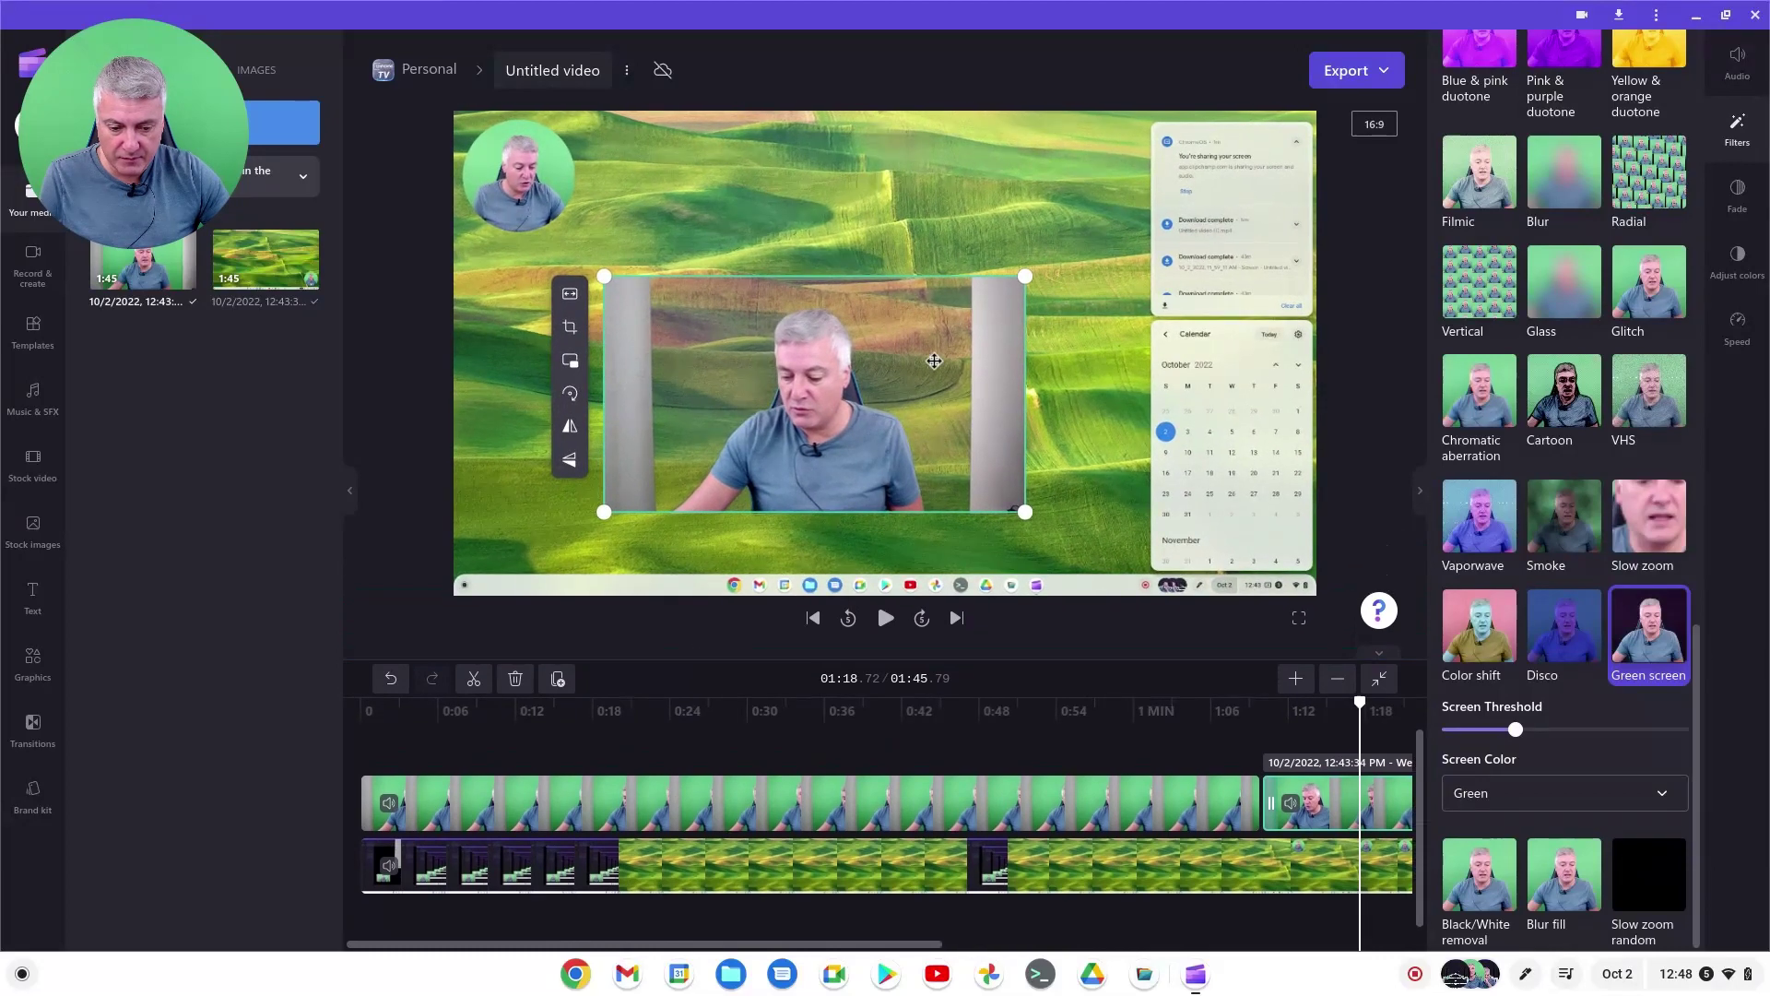
{"action": "left_click_drag", "start_coordinate": [1025, 276], "coordinate": [1180, 190]}
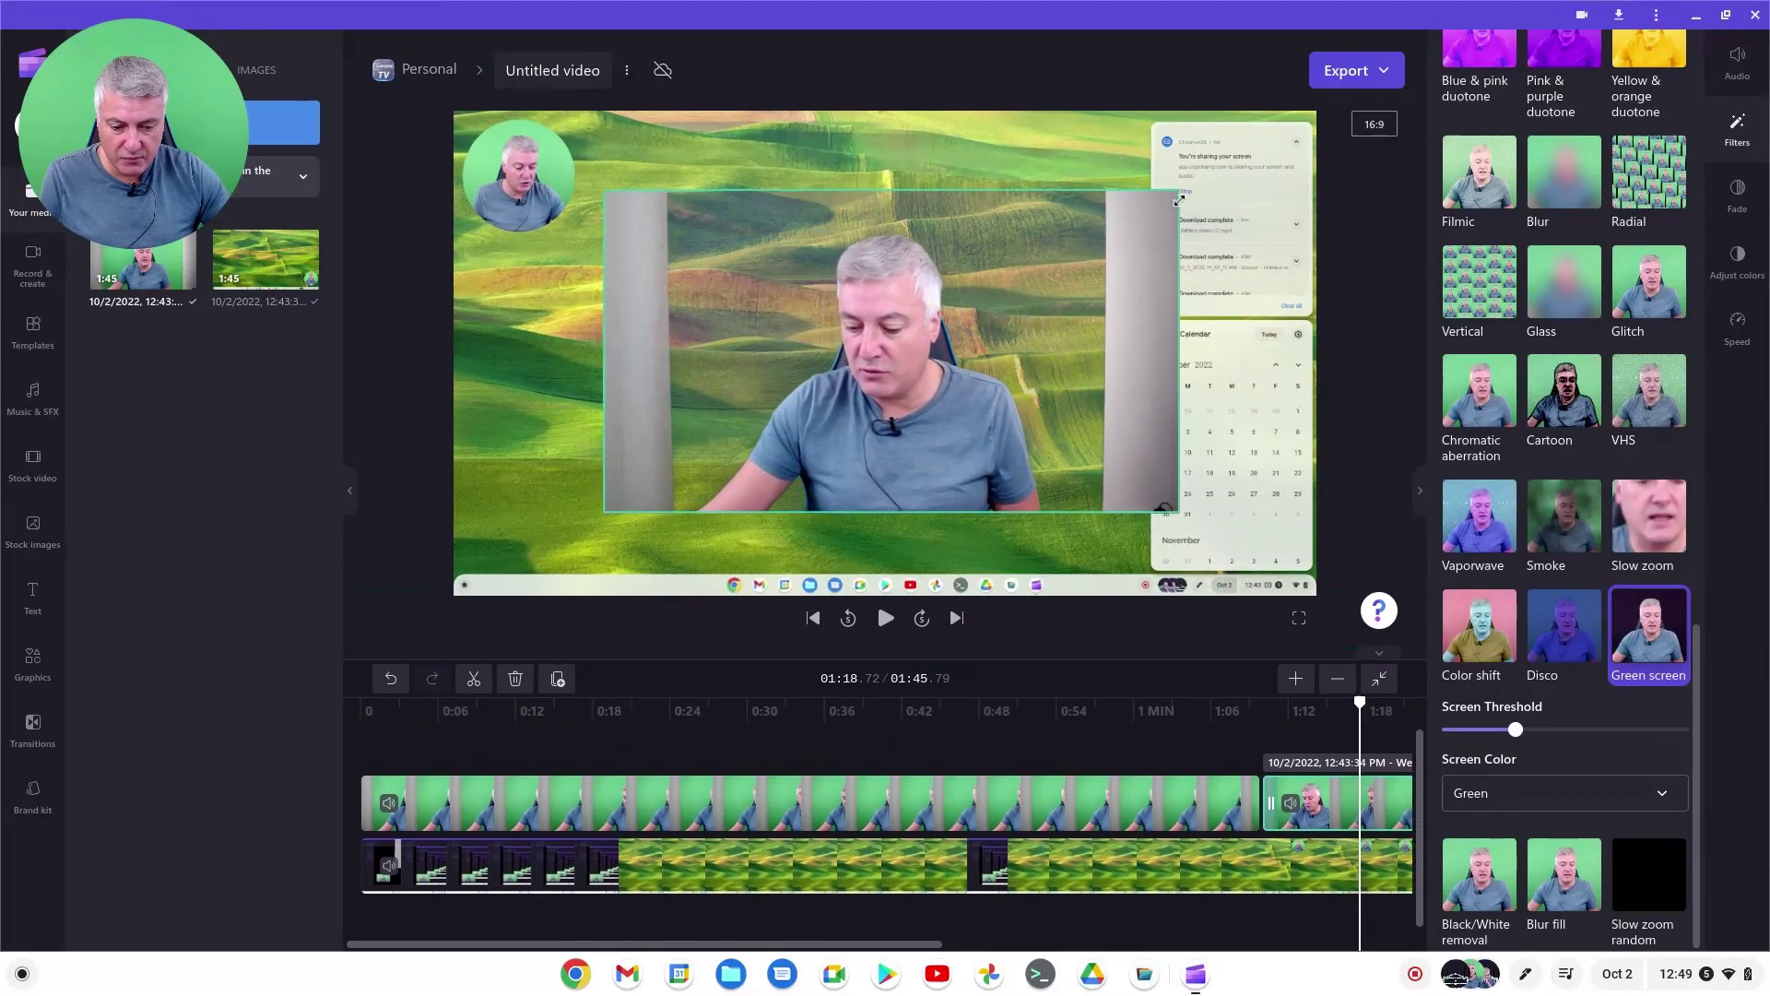
{"action": "left_click_drag", "start_coordinate": [603, 516], "coordinate": [576, 528]}
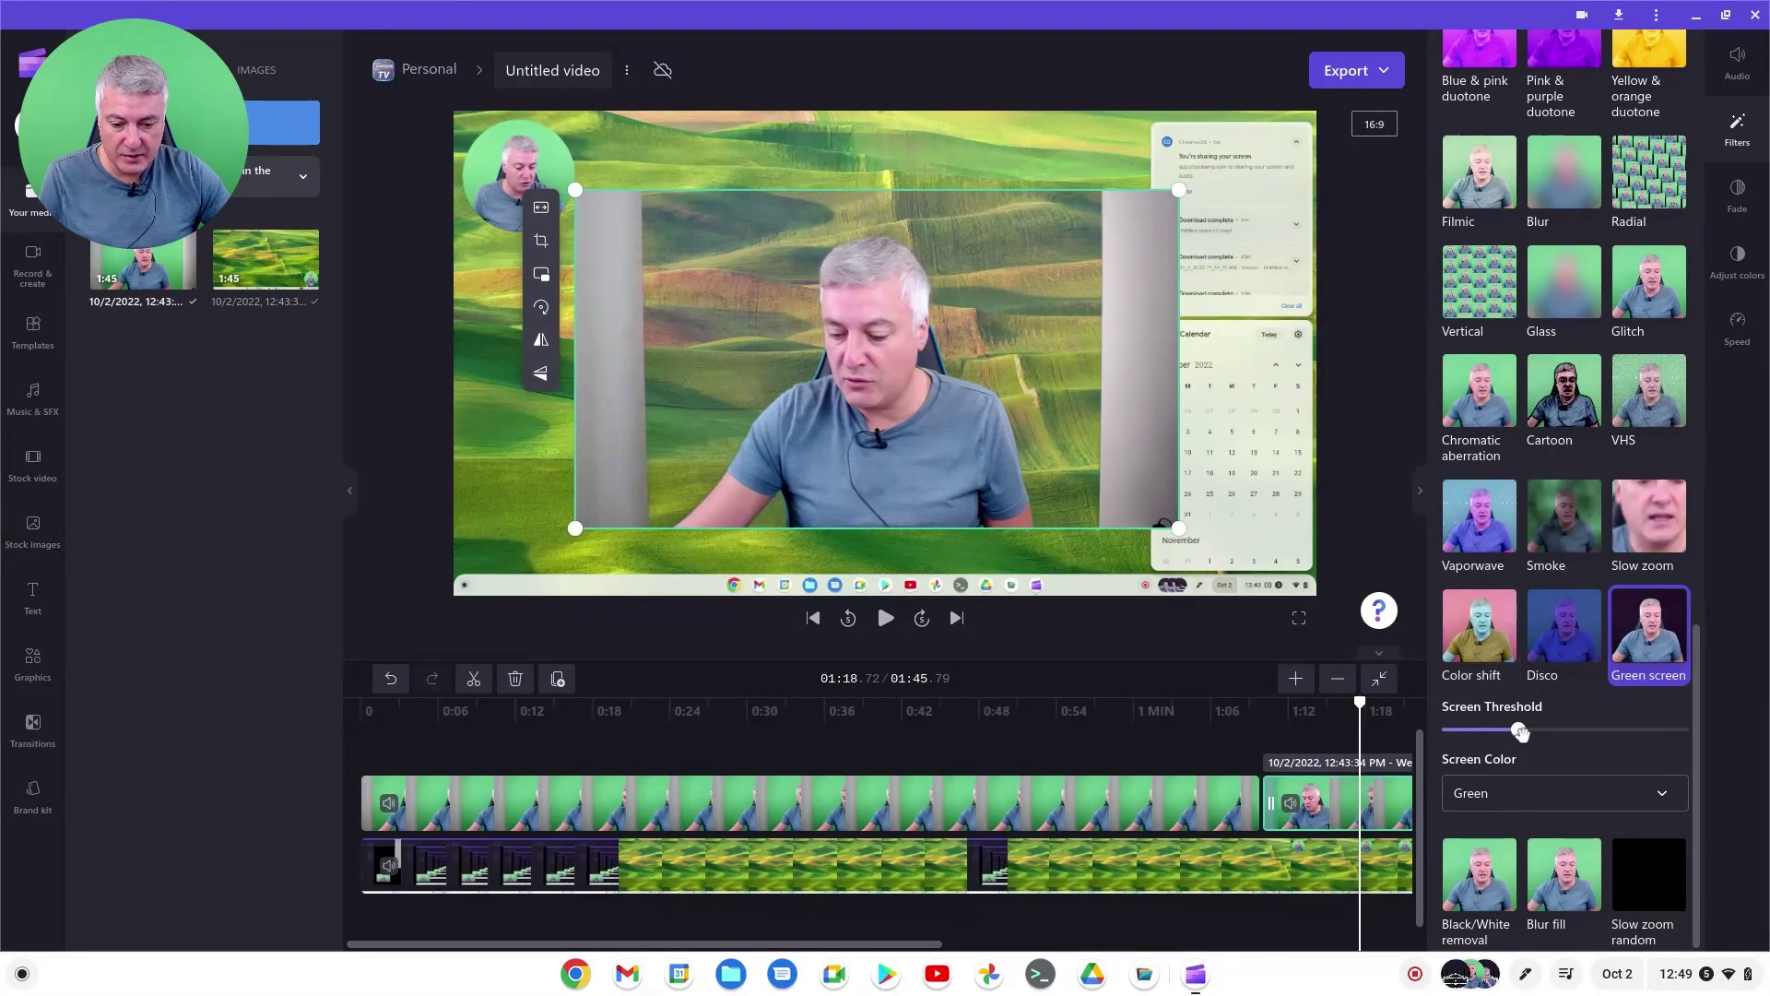
{"action": "left_click_drag", "start_coordinate": [1525, 731], "coordinate": [1555, 736]}
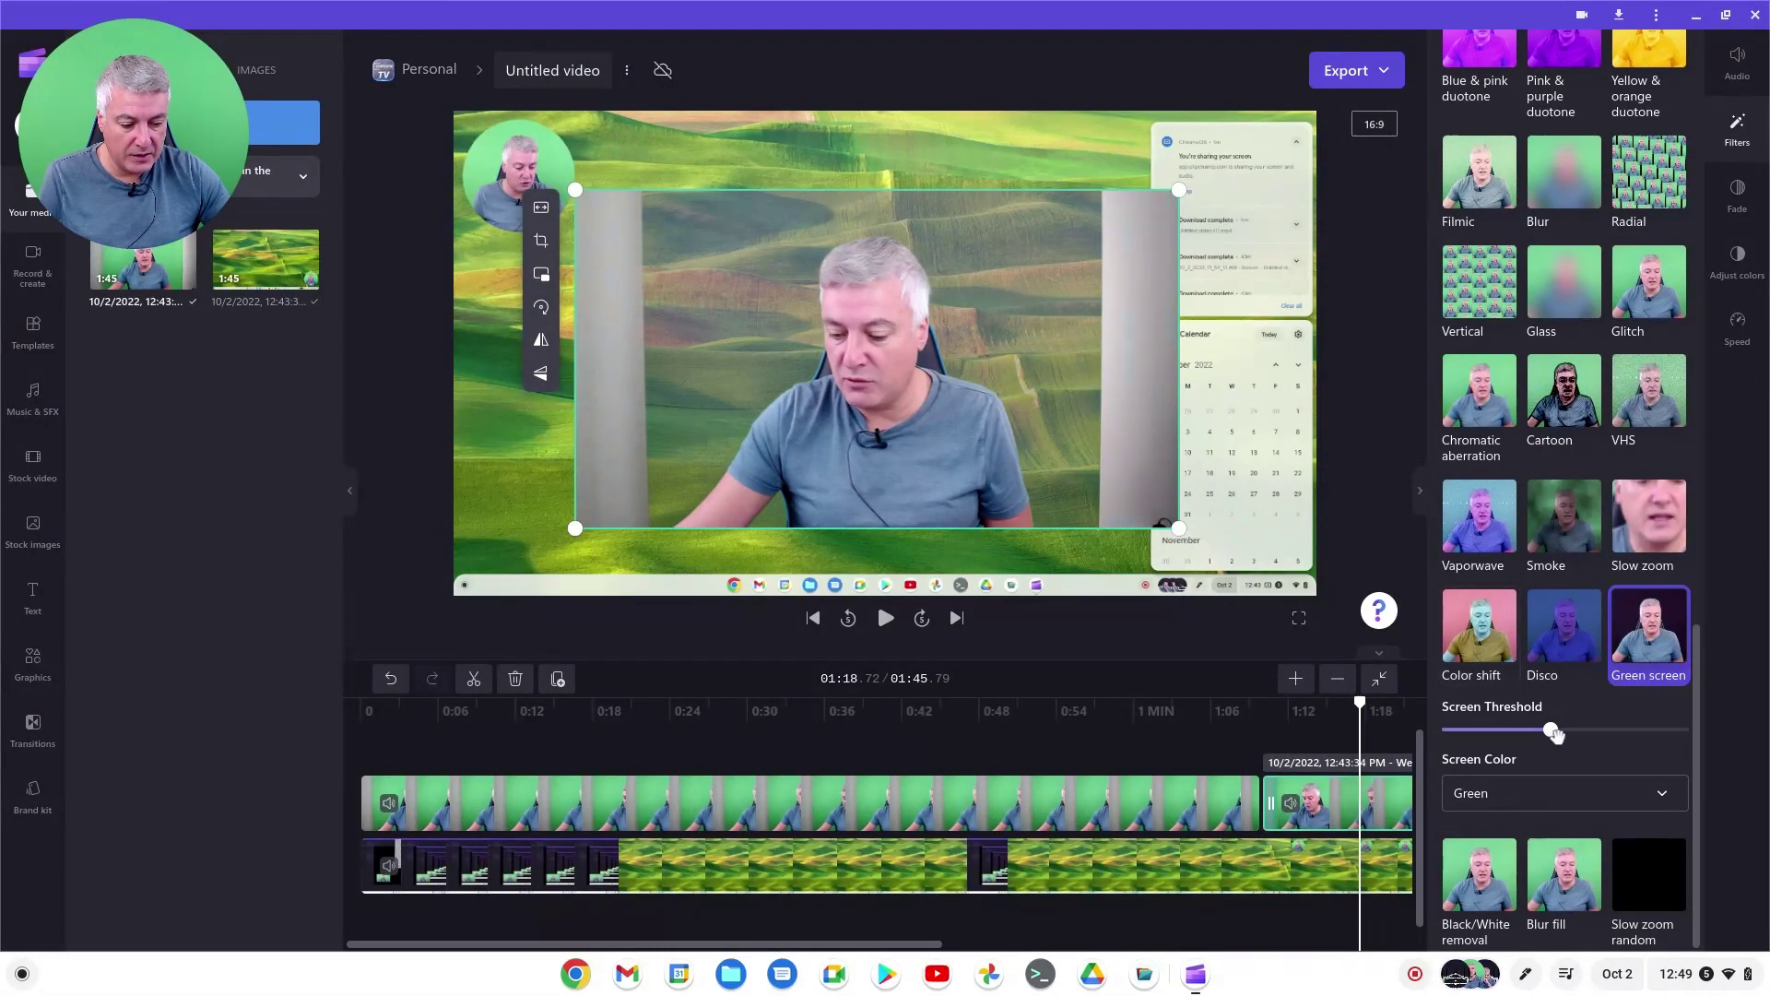
{"action": "left_click_drag", "start_coordinate": [1557, 733], "coordinate": [1496, 733]}
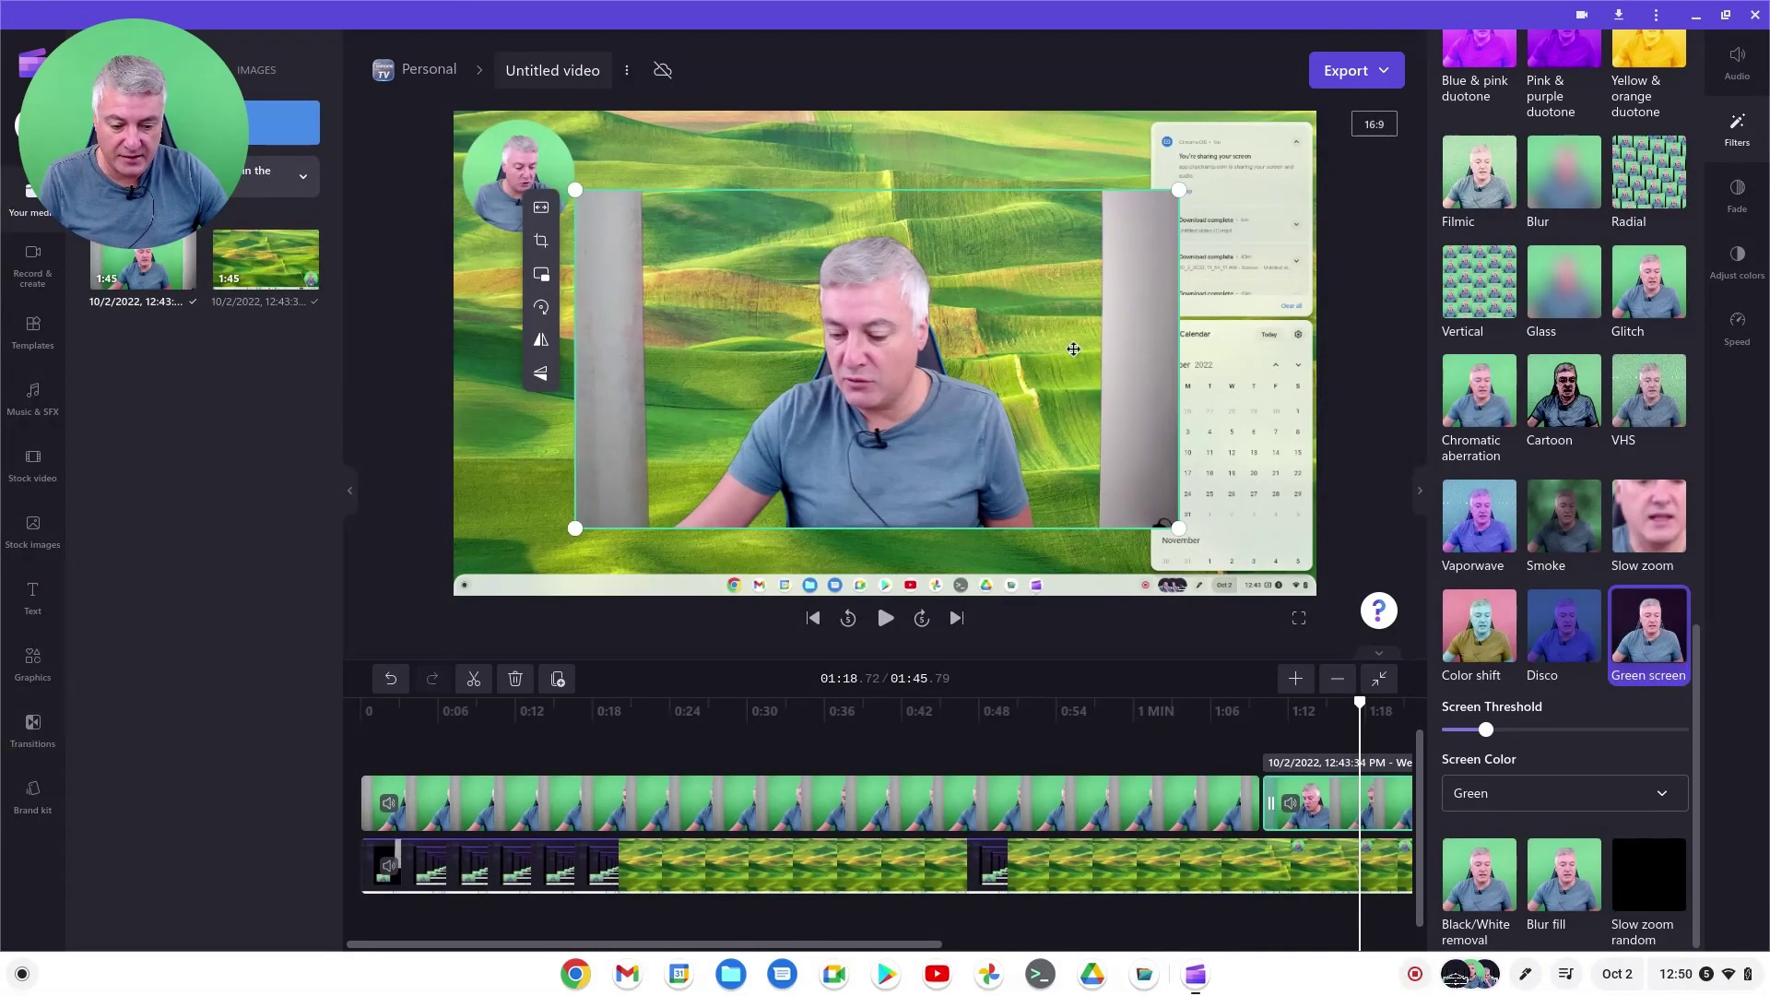
Crop both sides of the second webcam clip's overlay to cut off the grey strips beside the green screen
{"action": "left_click", "coordinate": [541, 242]}
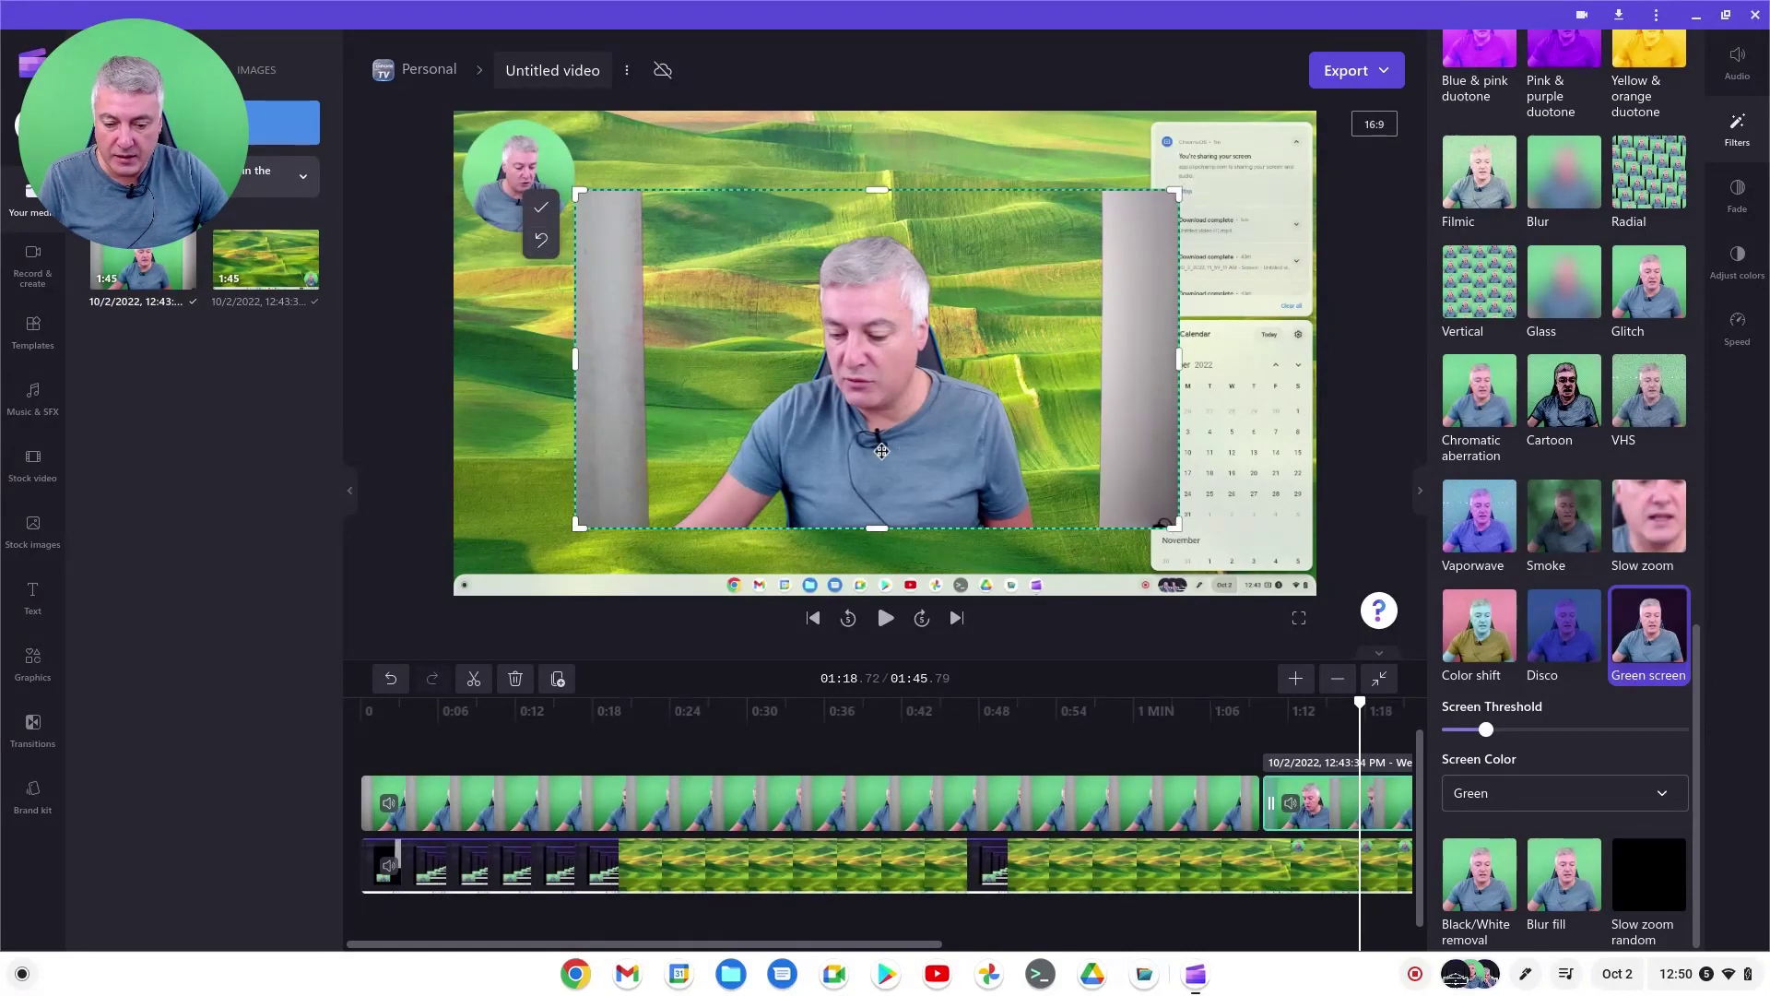
{"action": "left_click_drag", "start_coordinate": [575, 359], "coordinate": [656, 370]}
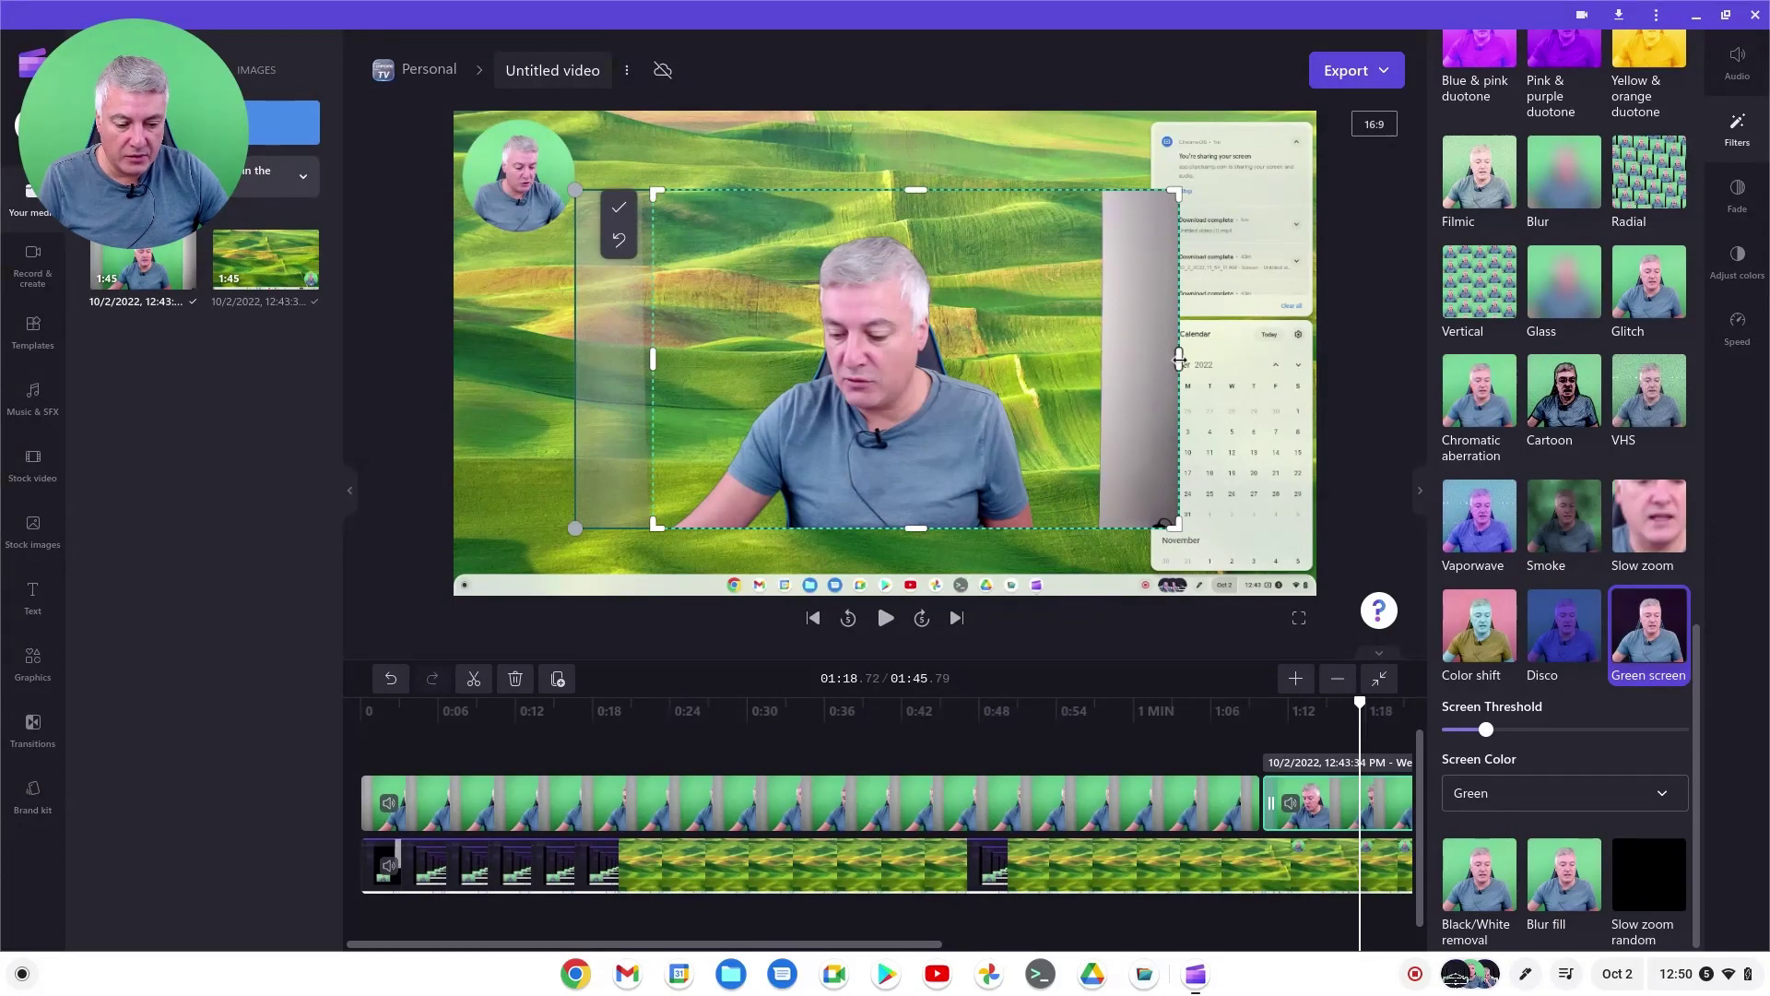
{"action": "left_click_drag", "start_coordinate": [1178, 359], "coordinate": [1097, 355]}
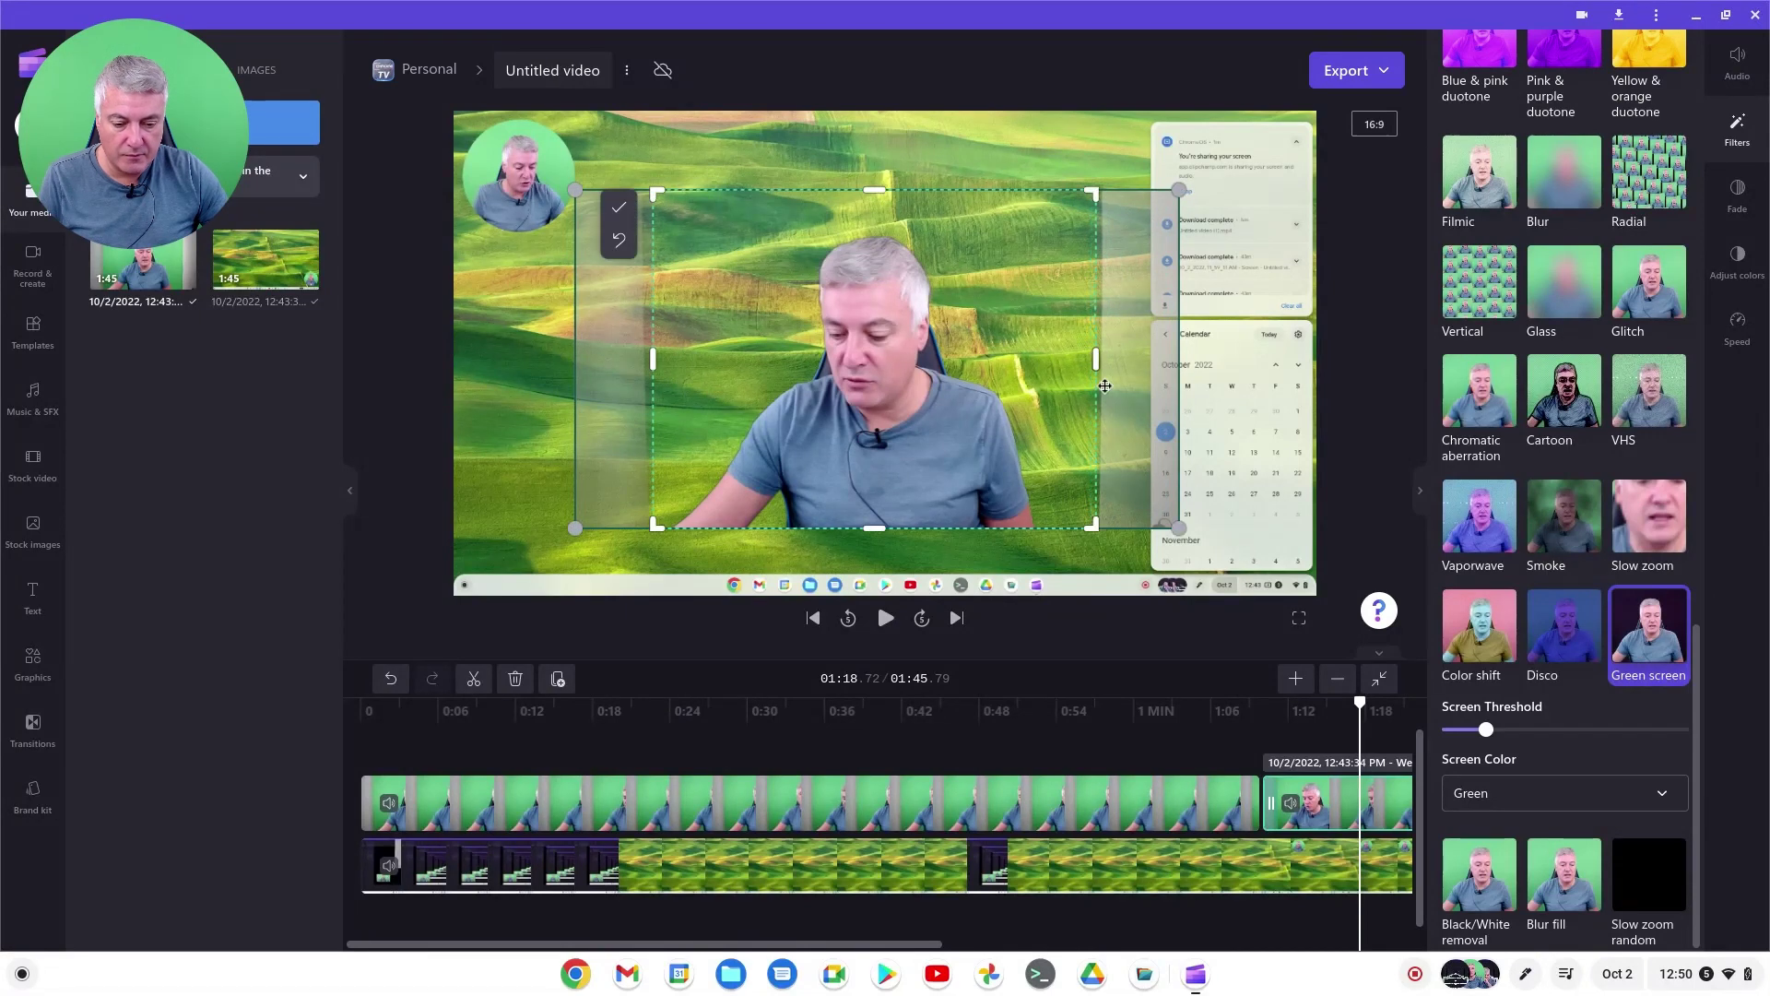
{"action": "left_click", "coordinate": [621, 211]}
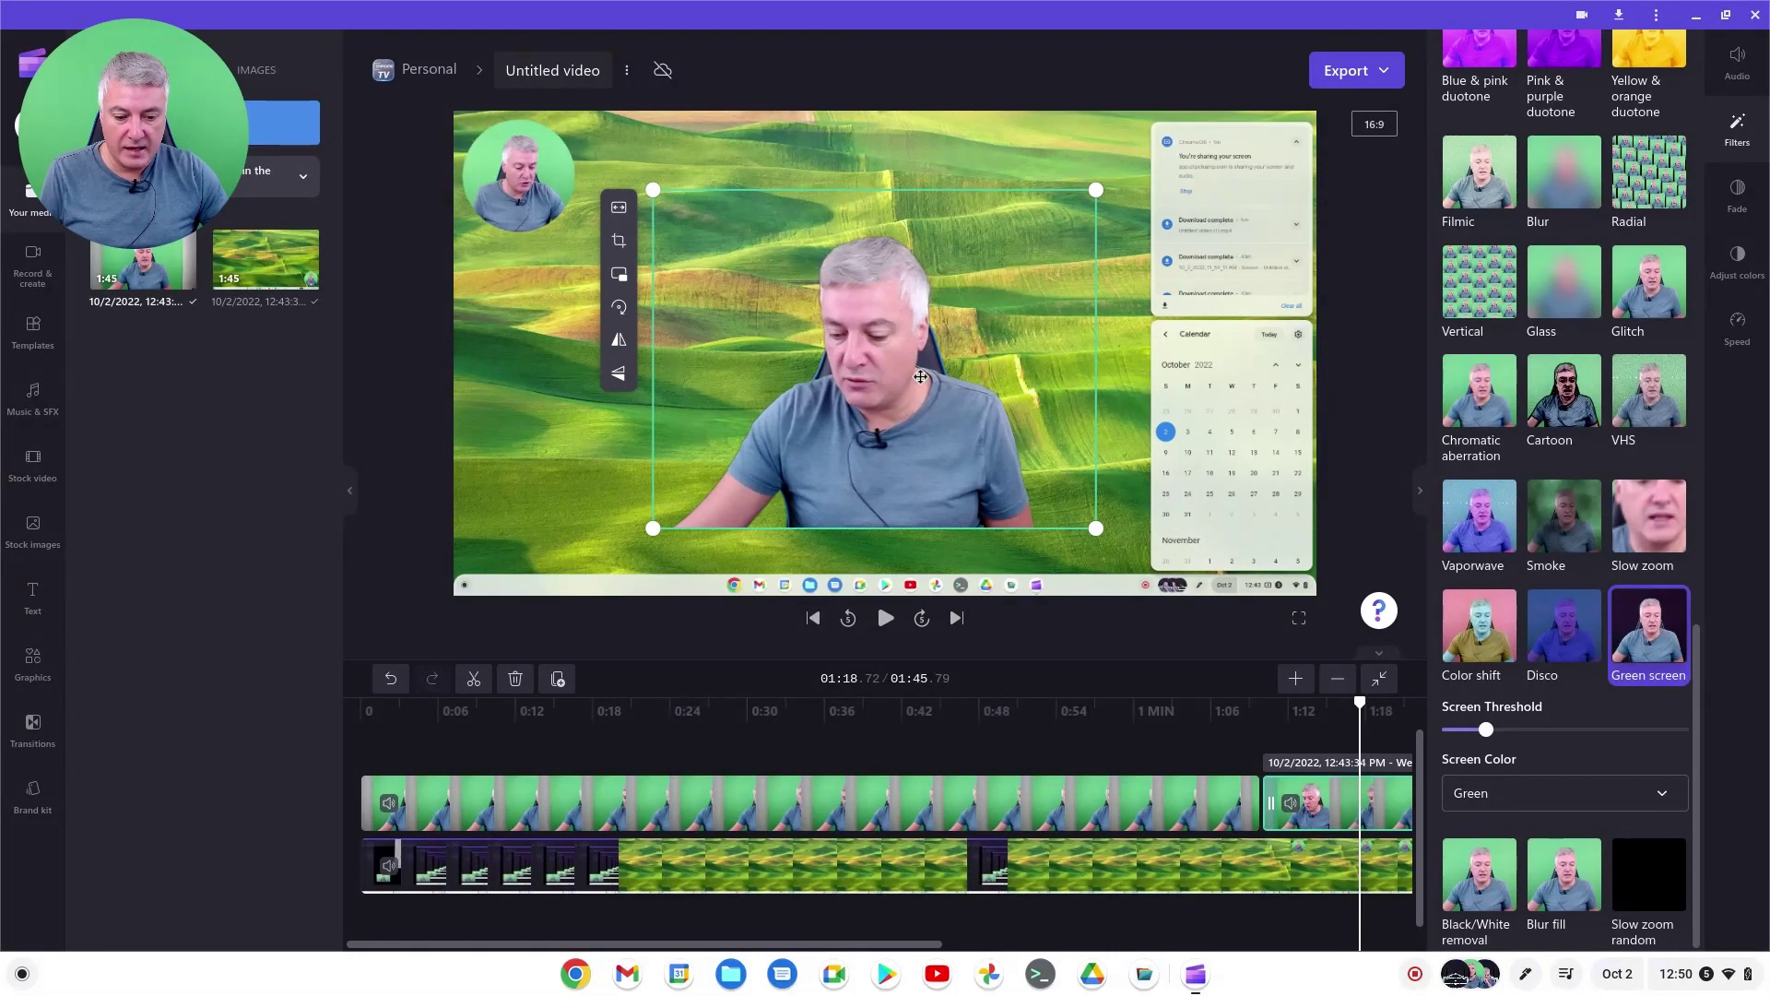
Shrink the cropped webcam overlay to about a quarter of the frame width and place it beside the notifications and calendar panels
{"action": "mouse_move", "coordinate": [920, 377]}
{"action": "left_mouse_down"}
{"action": "mouse_move", "coordinate": [820, 369]}
{"action": "mouse_move", "coordinate": [627, 424]}
{"action": "mouse_move", "coordinate": [936, 433]}
{"action": "mouse_move", "coordinate": [894, 323]}
{"action": "mouse_move", "coordinate": [925, 360]}
{"action": "left_mouse_up"}
{"action": "left_click_drag", "start_coordinate": [1093, 510], "coordinate": [888, 351]}
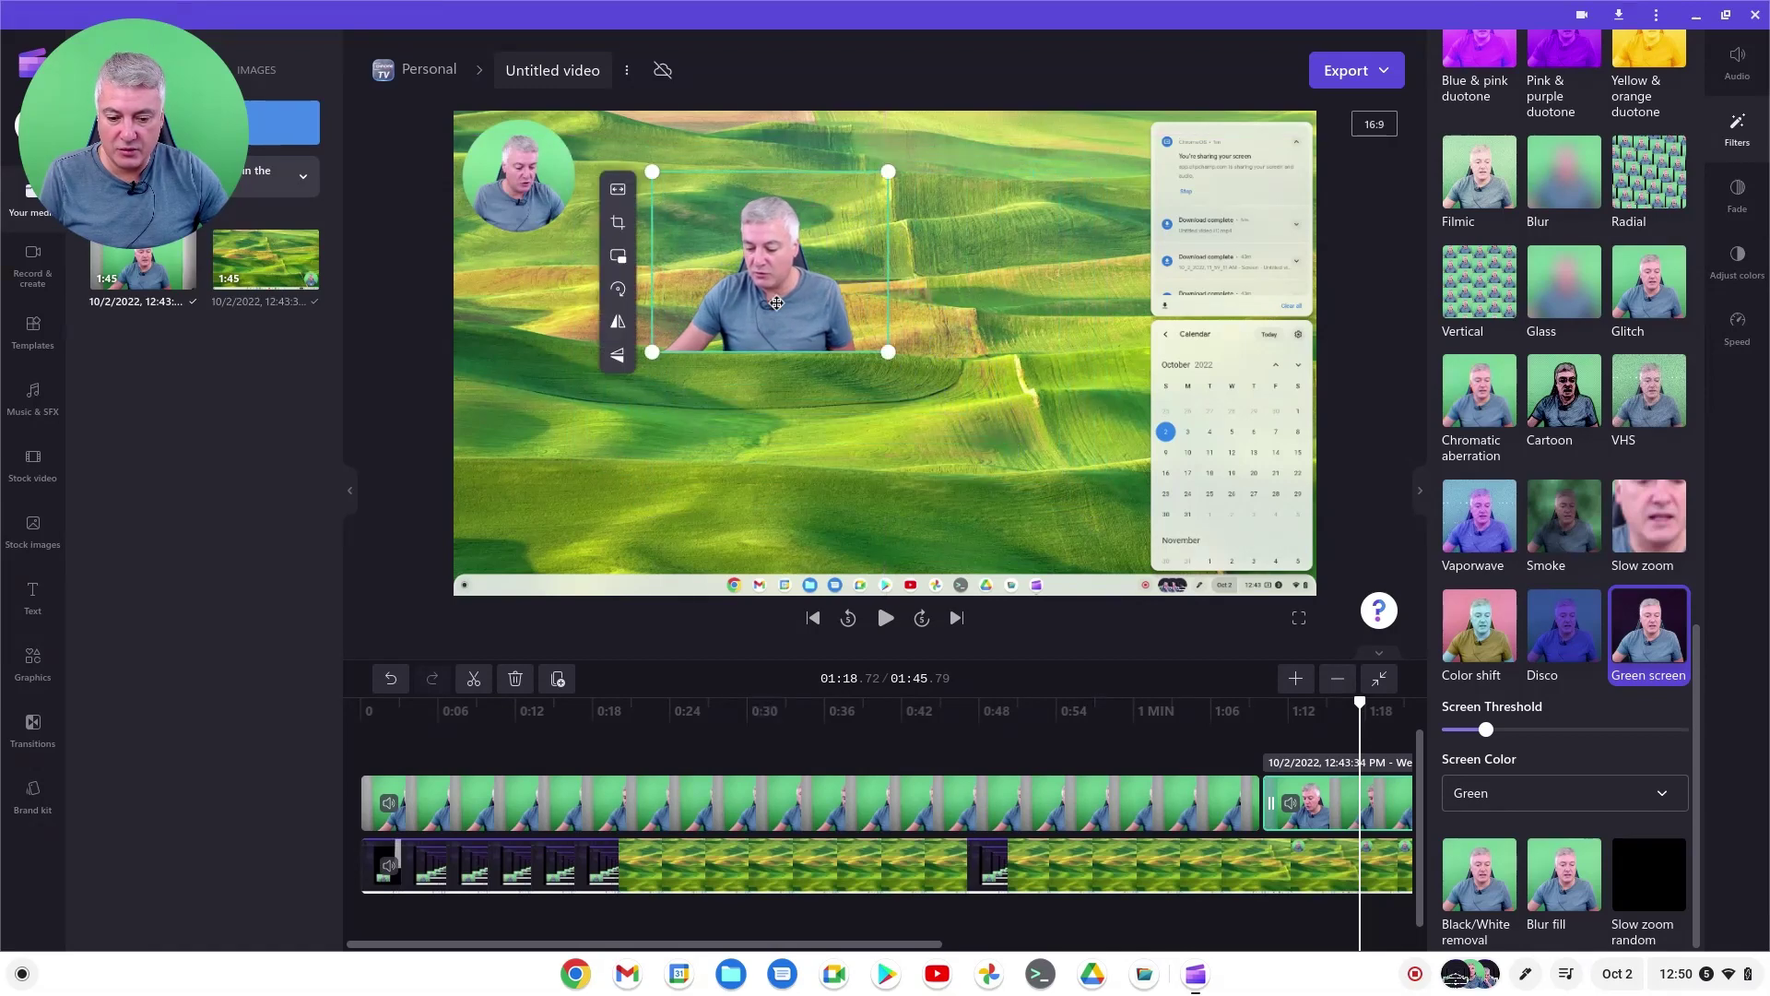
{"action": "left_click_drag", "start_coordinate": [777, 302], "coordinate": [982, 293]}
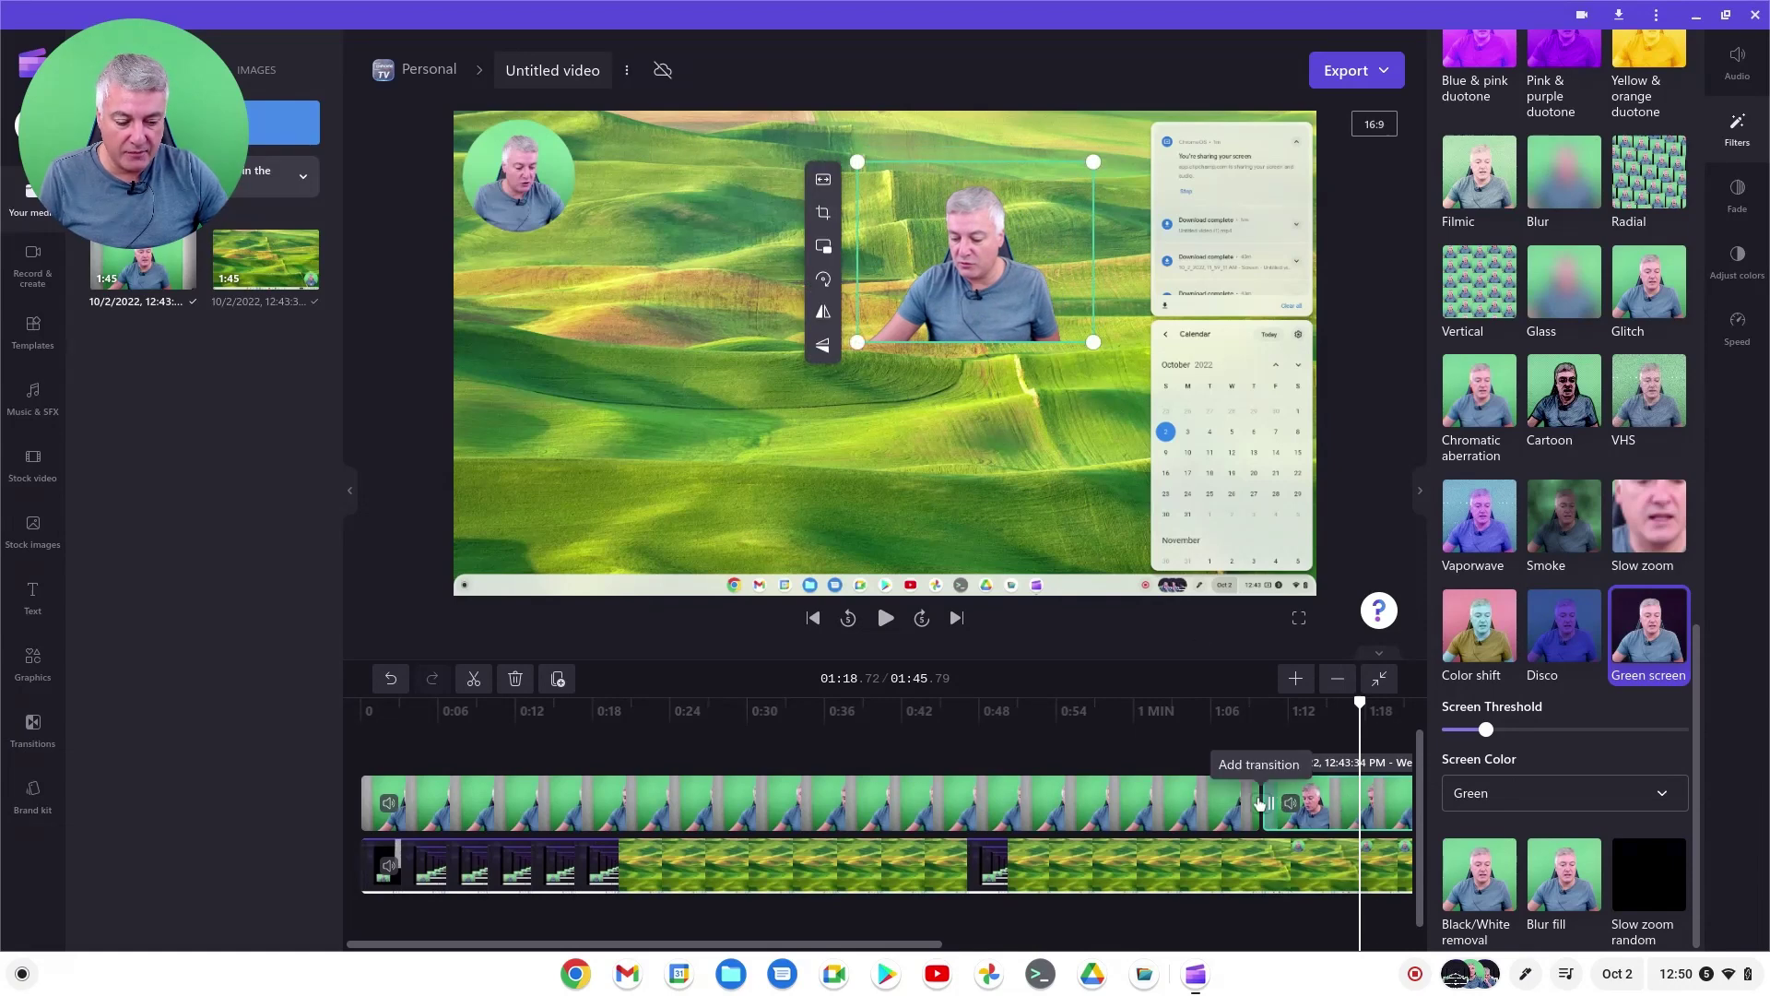
Scrub from about 1:05 to 1:15 across the webcam clip's split to compare the two overlay styles
{"action": "left_click", "coordinate": [769, 816]}
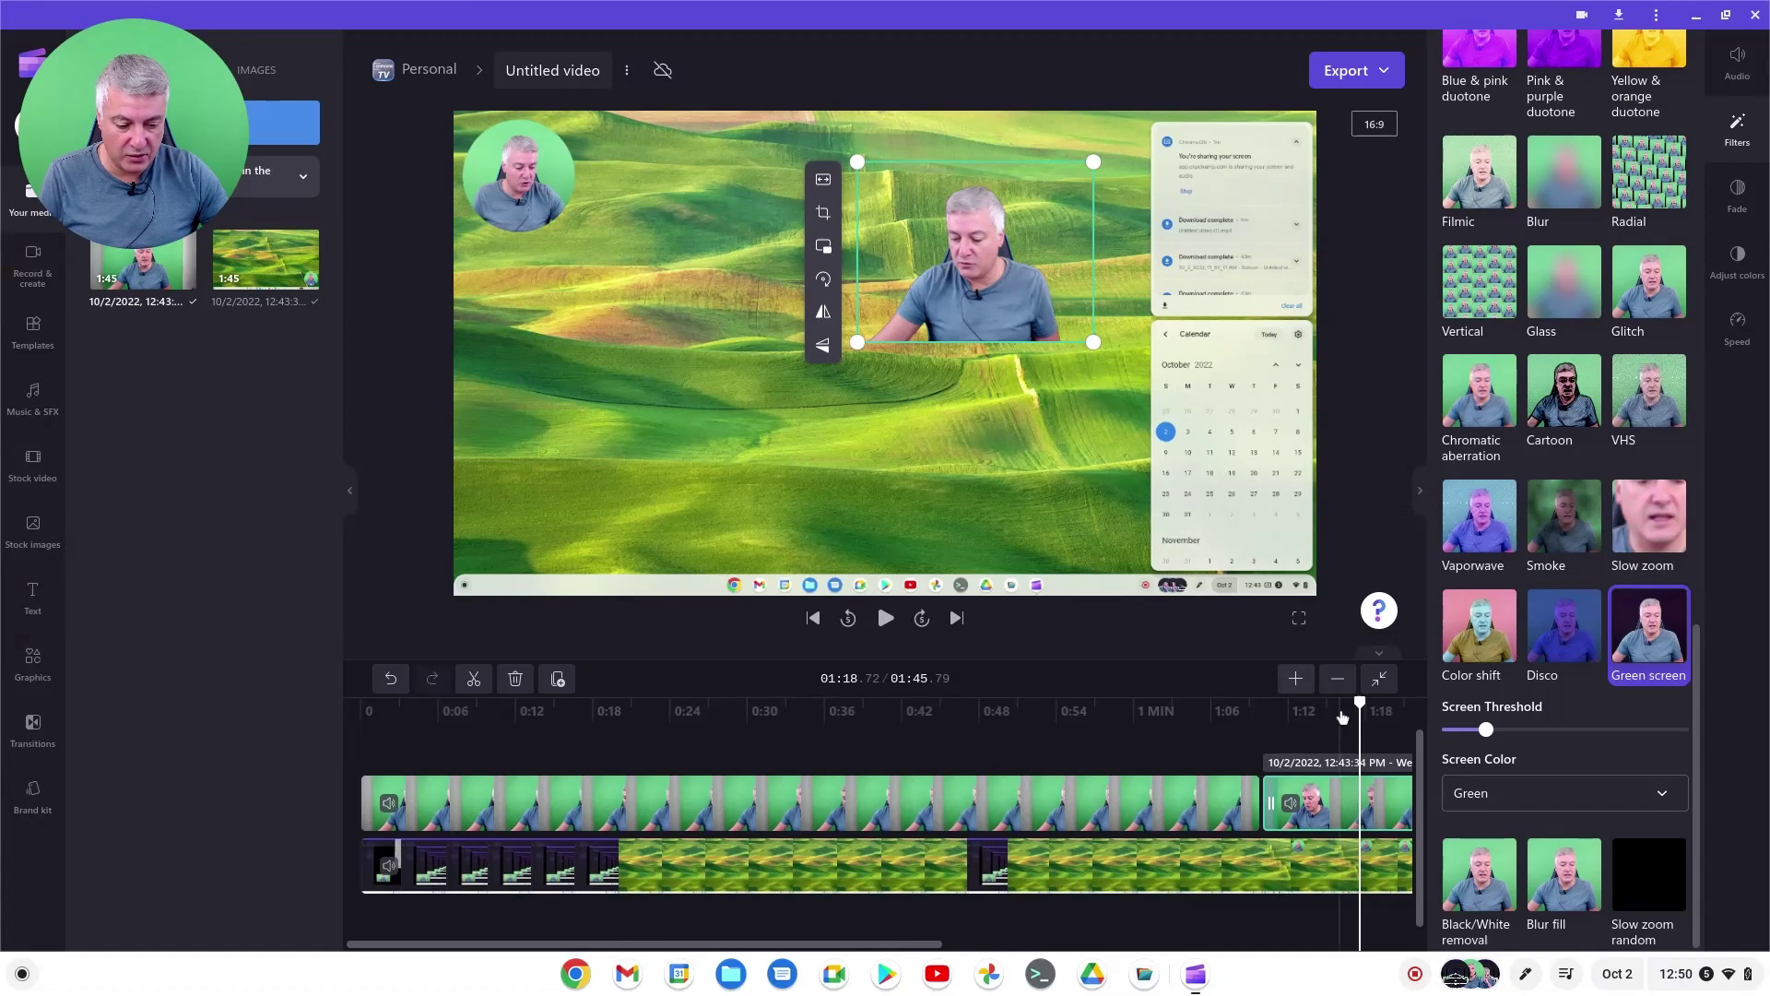
{"action": "left_click_drag", "start_coordinate": [1360, 703], "coordinate": [1189, 701]}
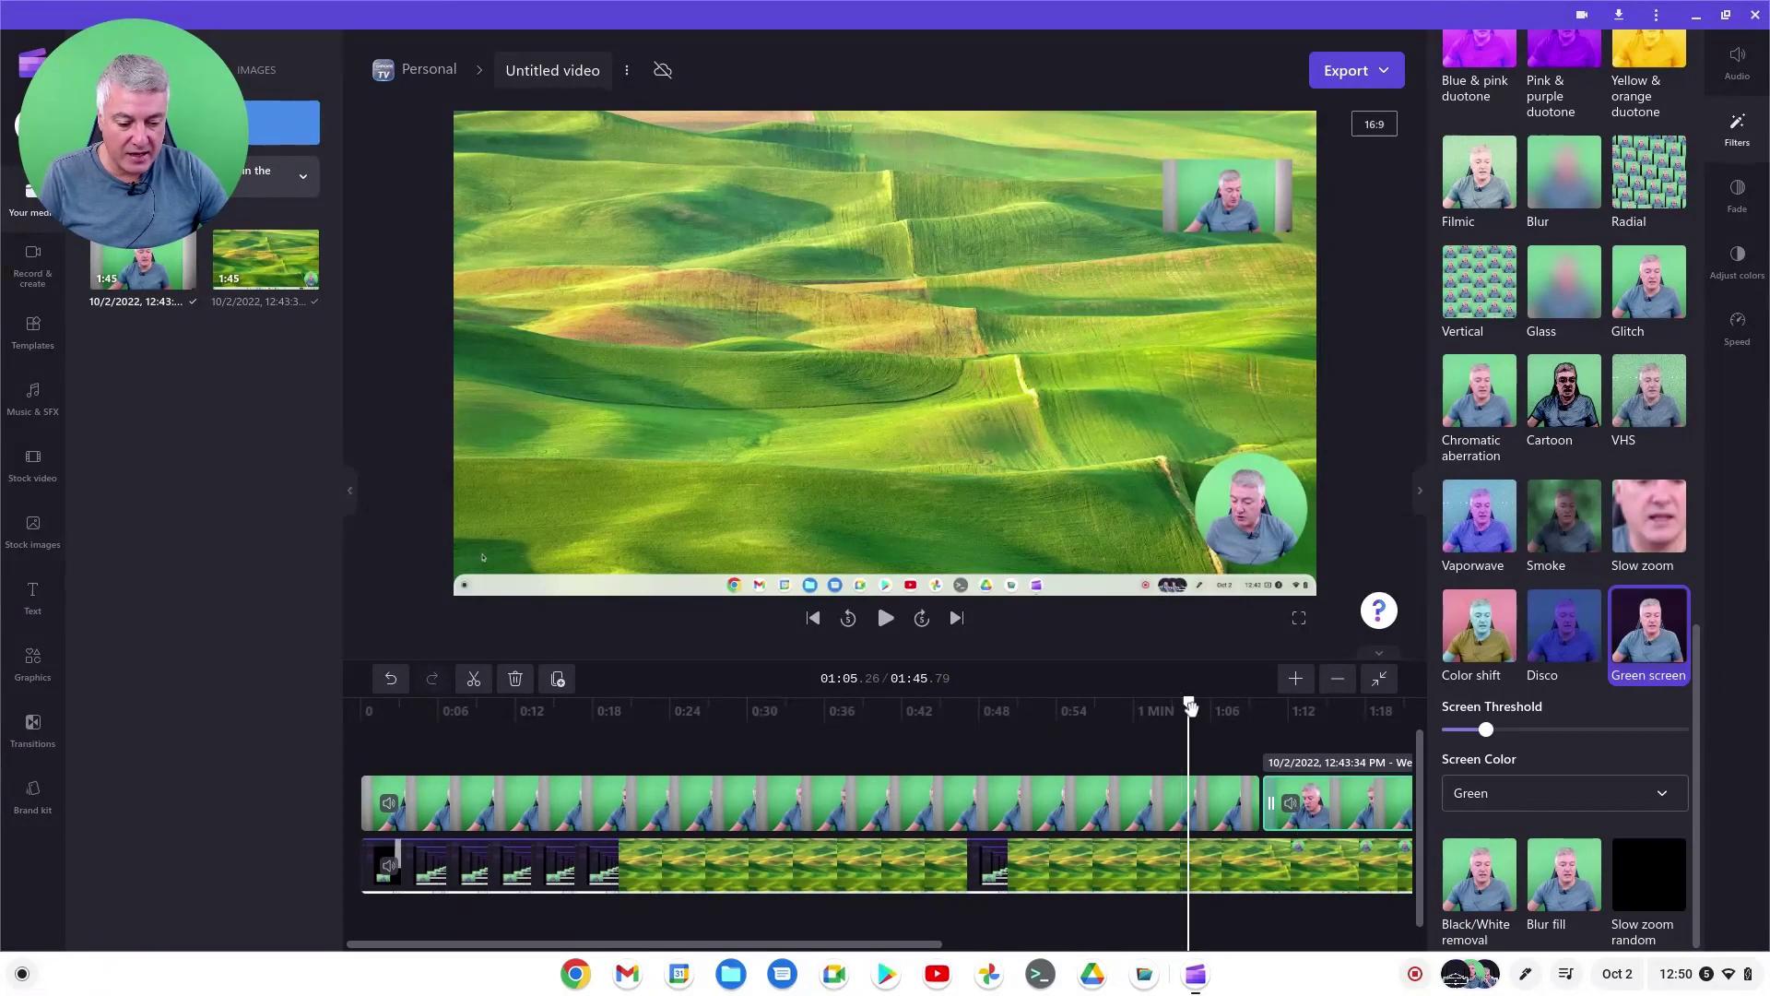
{"action": "left_click_drag", "start_coordinate": [1189, 702], "coordinate": [1325, 713]}
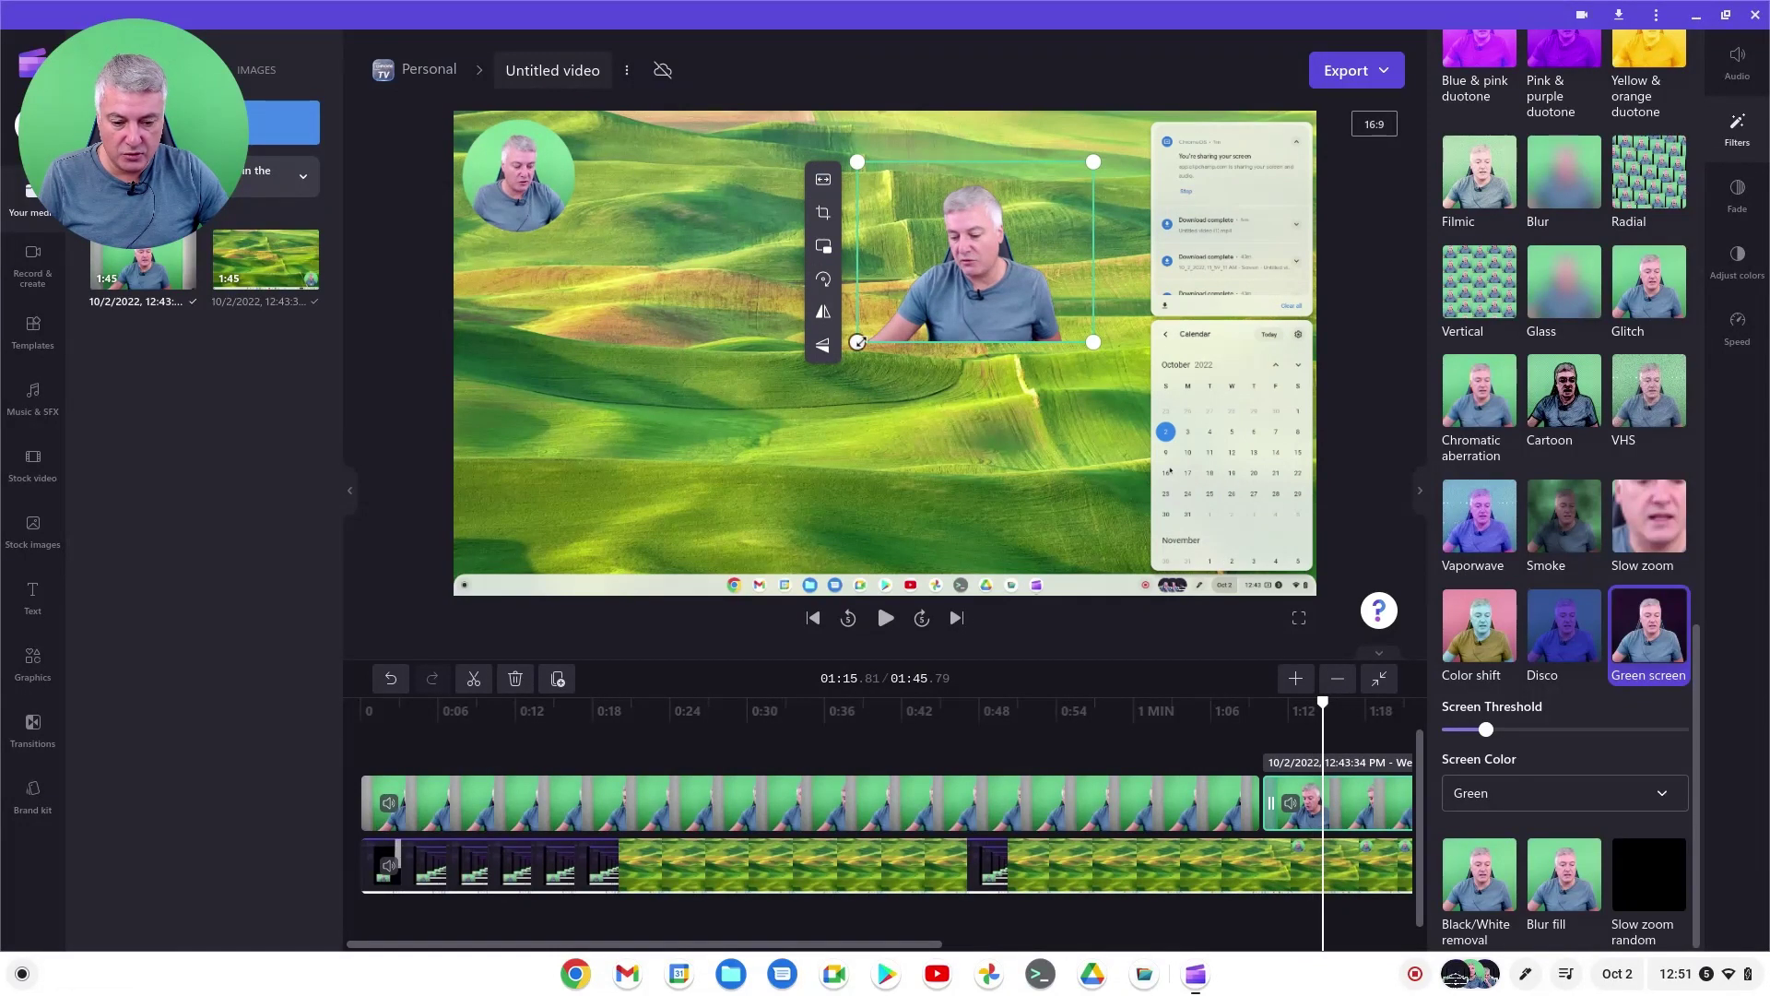
Enlarge the second webcam clip's overlay to about half the frame width and play back the video from about 1:09 across the split
{"action": "left_click_drag", "start_coordinate": [858, 342], "coordinate": [631, 510]}
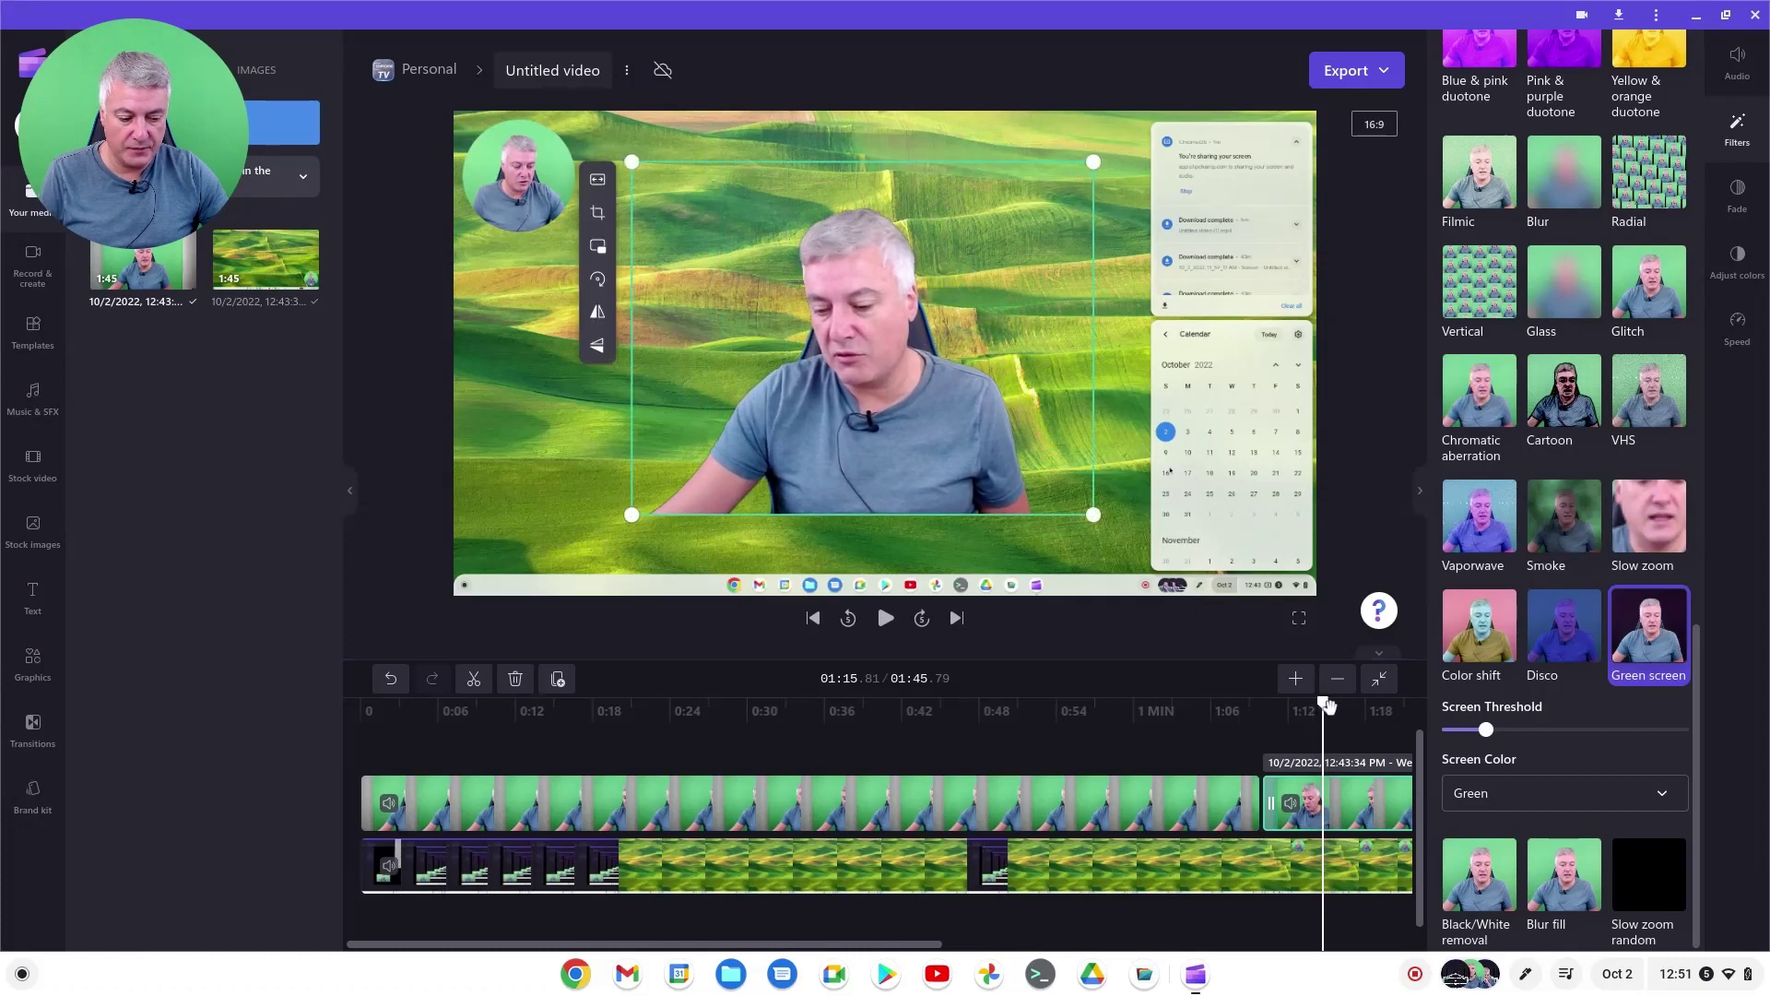
{"action": "left_click_drag", "start_coordinate": [1327, 706], "coordinate": [1242, 703]}
{"action": "scroll", "coordinate": [1199, 690], "scroll_direction": "right", "scroll_amount": 10}
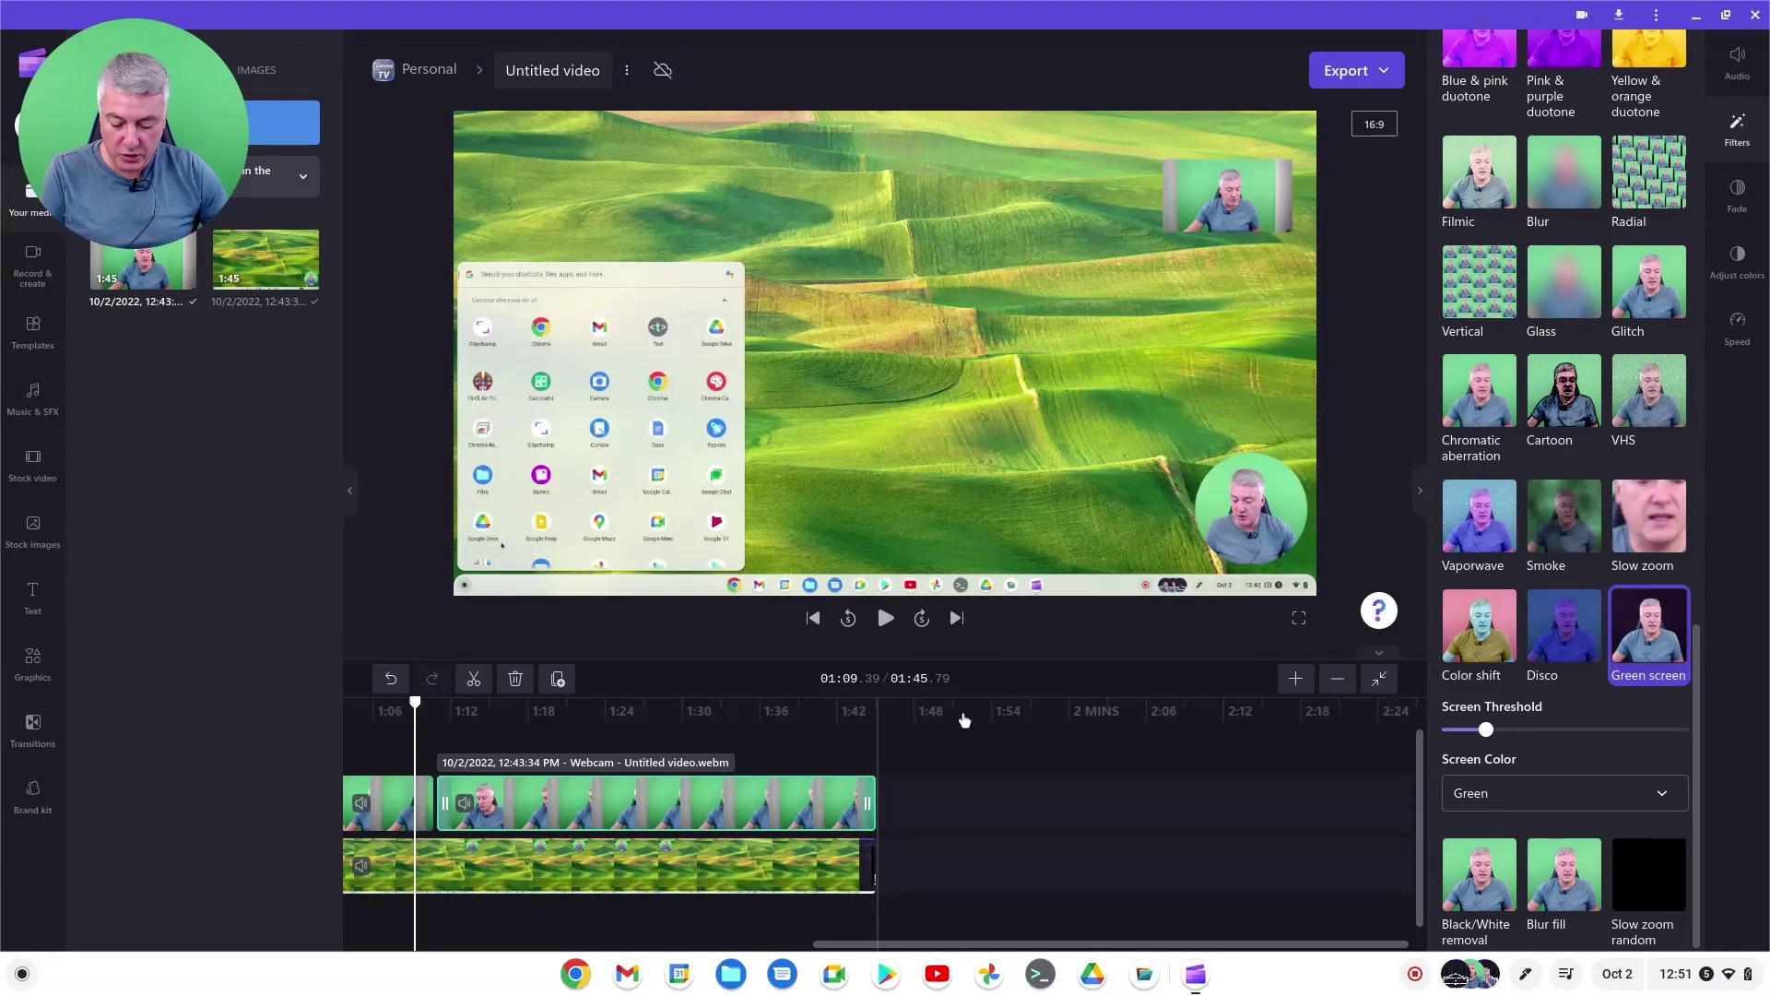
{"action": "key", "text": "space"}
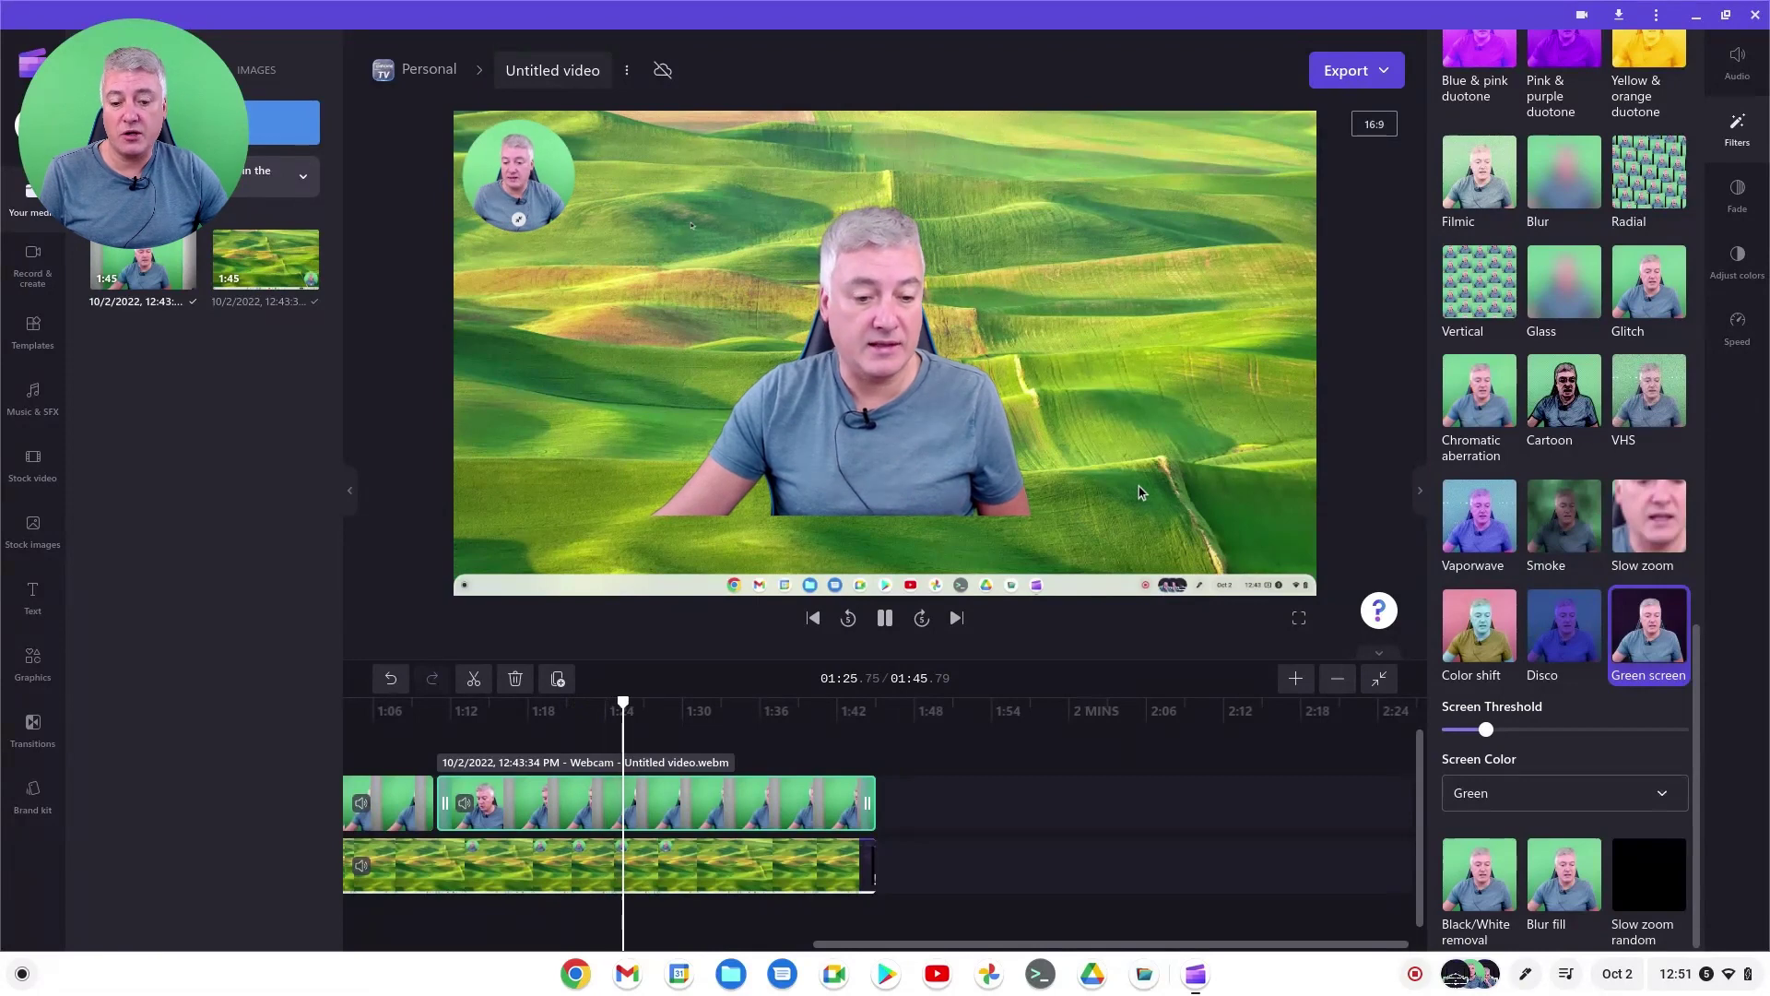
{"action": "key", "text": "space"}
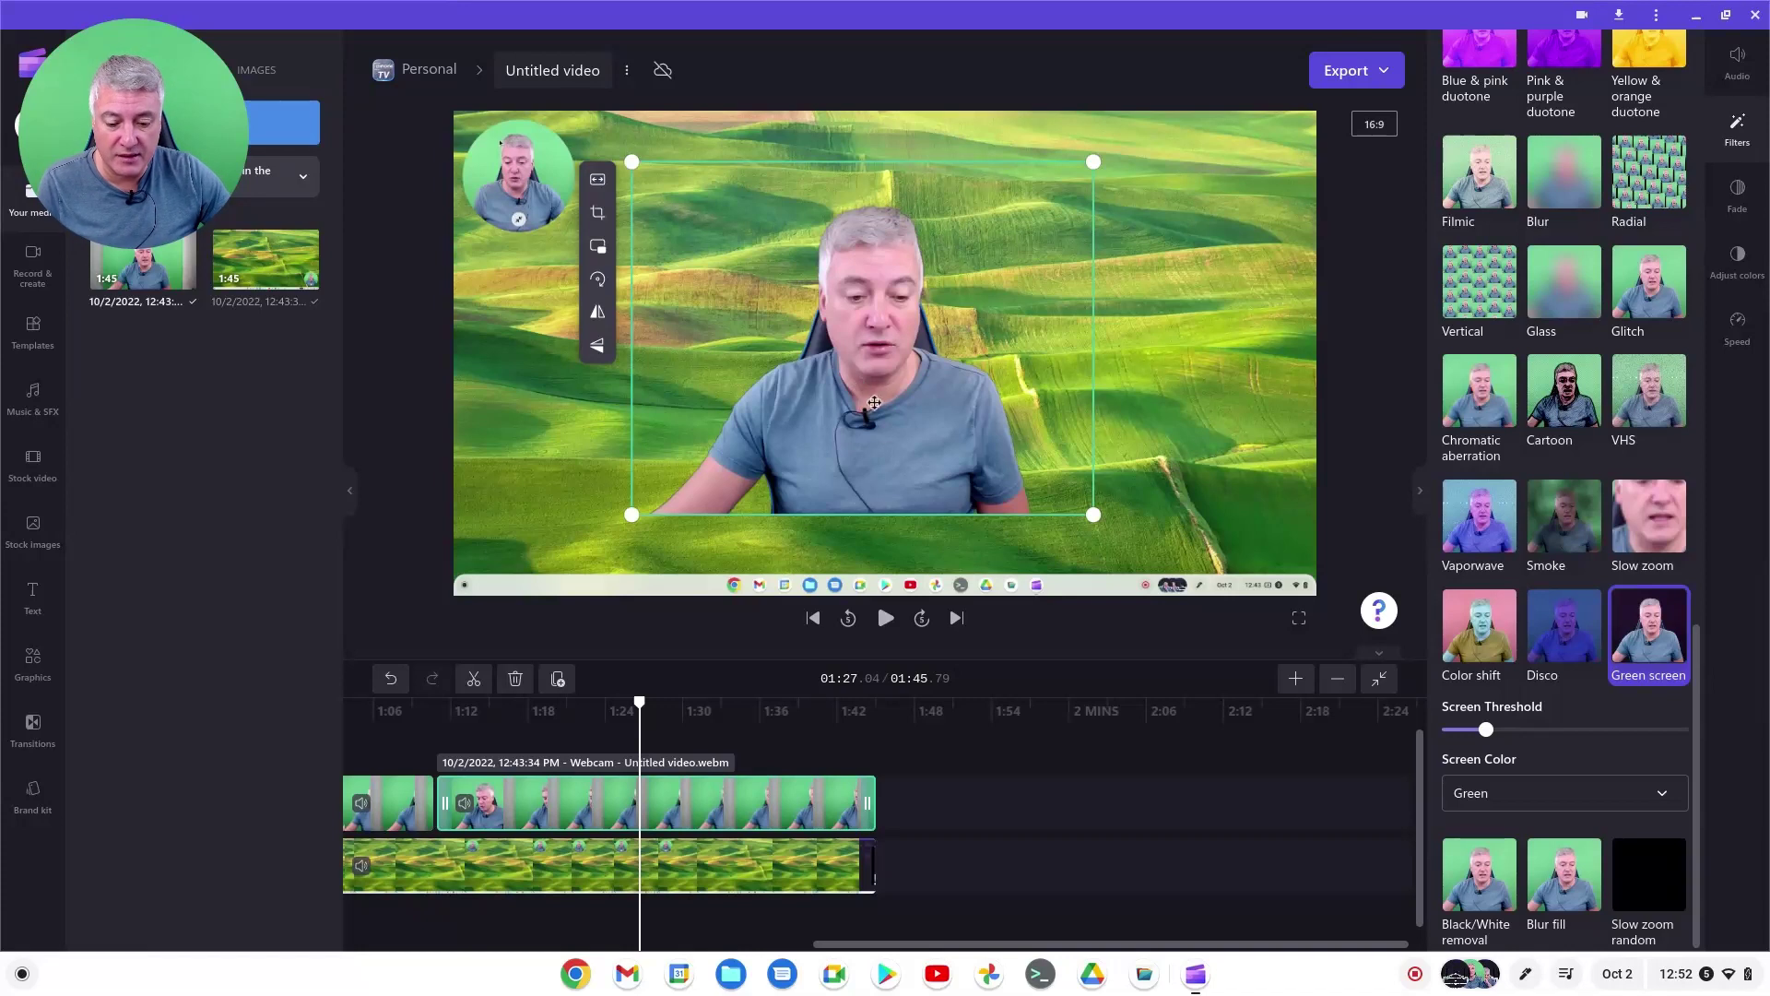
Try the webcam overlay in the frame's lower right and lower left, and settle it at the middle of the bottom edge
{"action": "left_click_drag", "start_coordinate": [850, 358], "coordinate": [945, 434]}
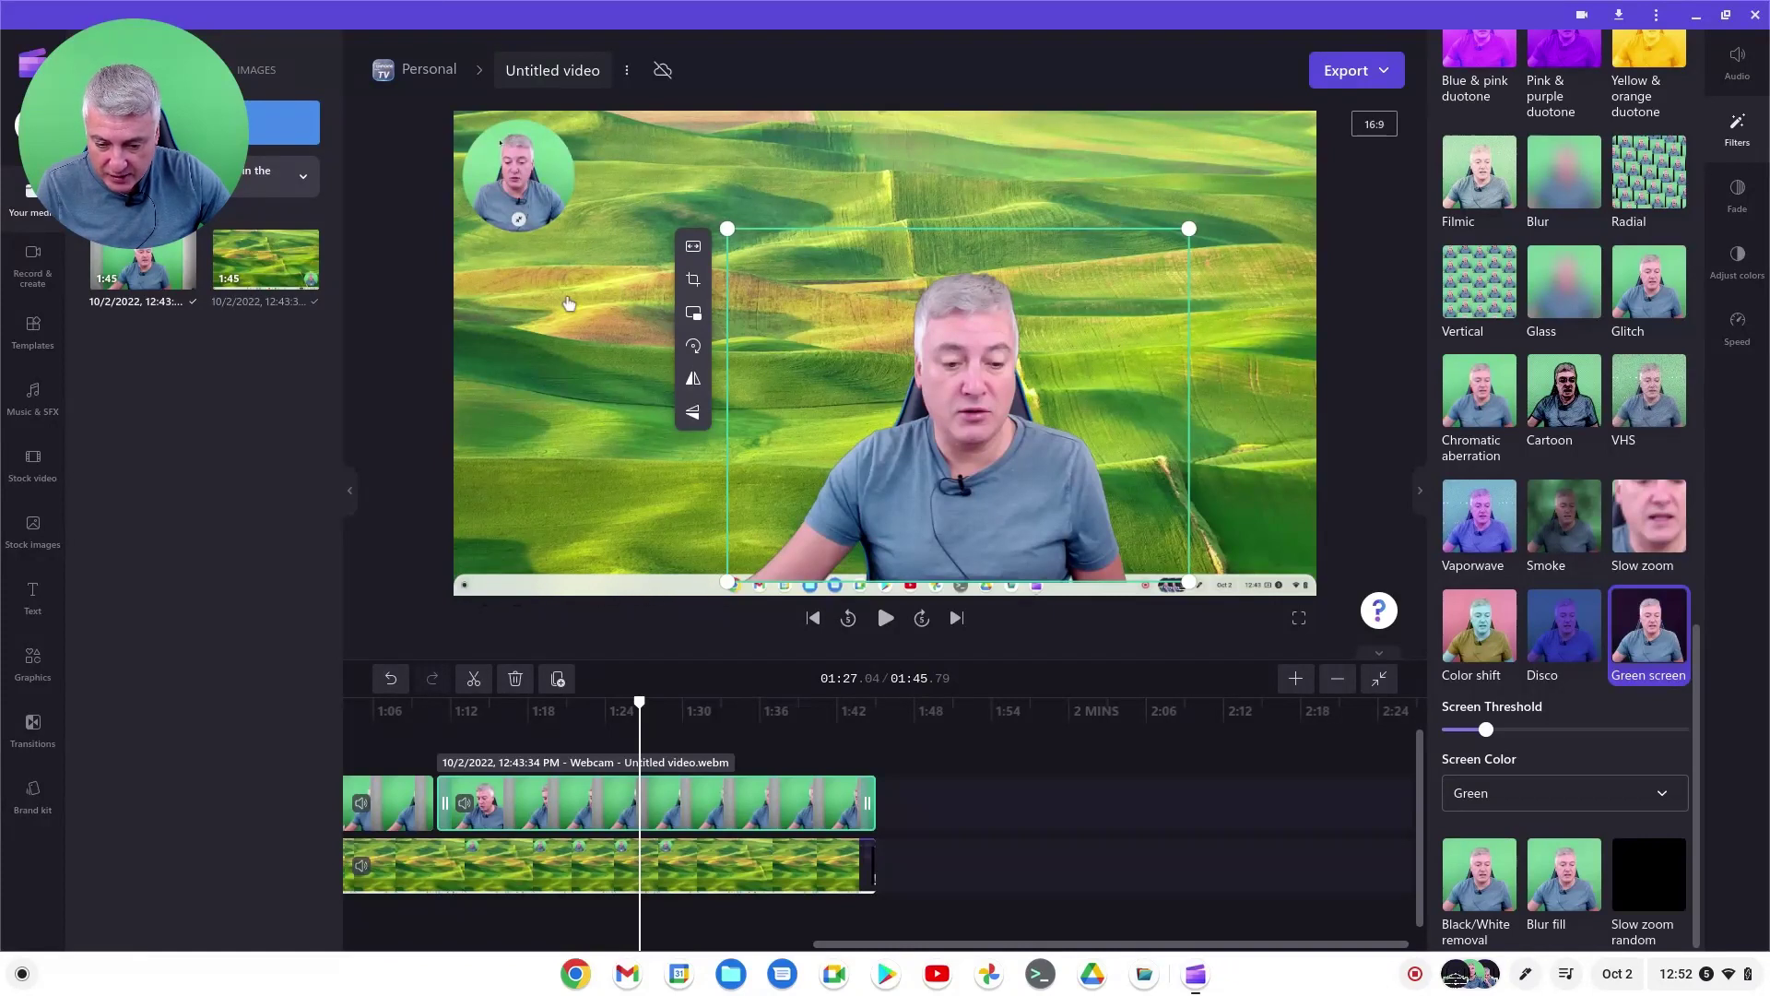
{"action": "left_click_drag", "start_coordinate": [984, 495], "coordinate": [802, 482]}
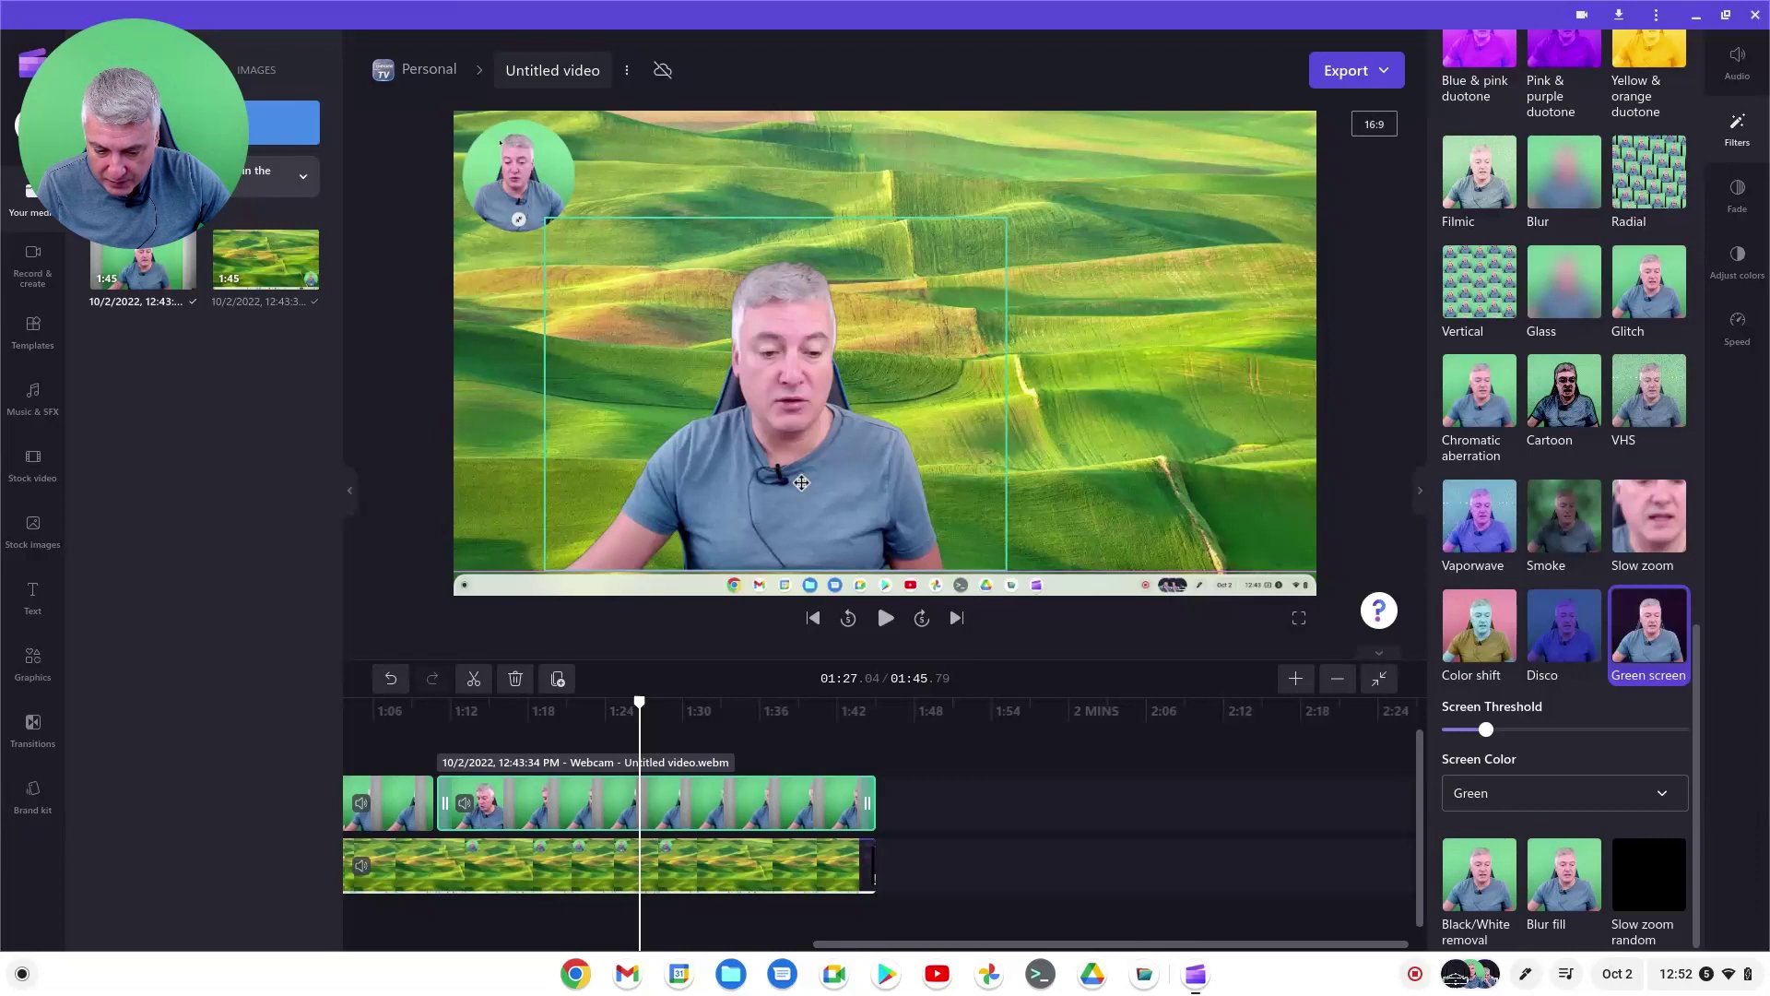
{"action": "left_click_drag", "start_coordinate": [801, 487], "coordinate": [801, 490]}
{"action": "left_click_drag", "start_coordinate": [802, 491], "coordinate": [771, 486]}
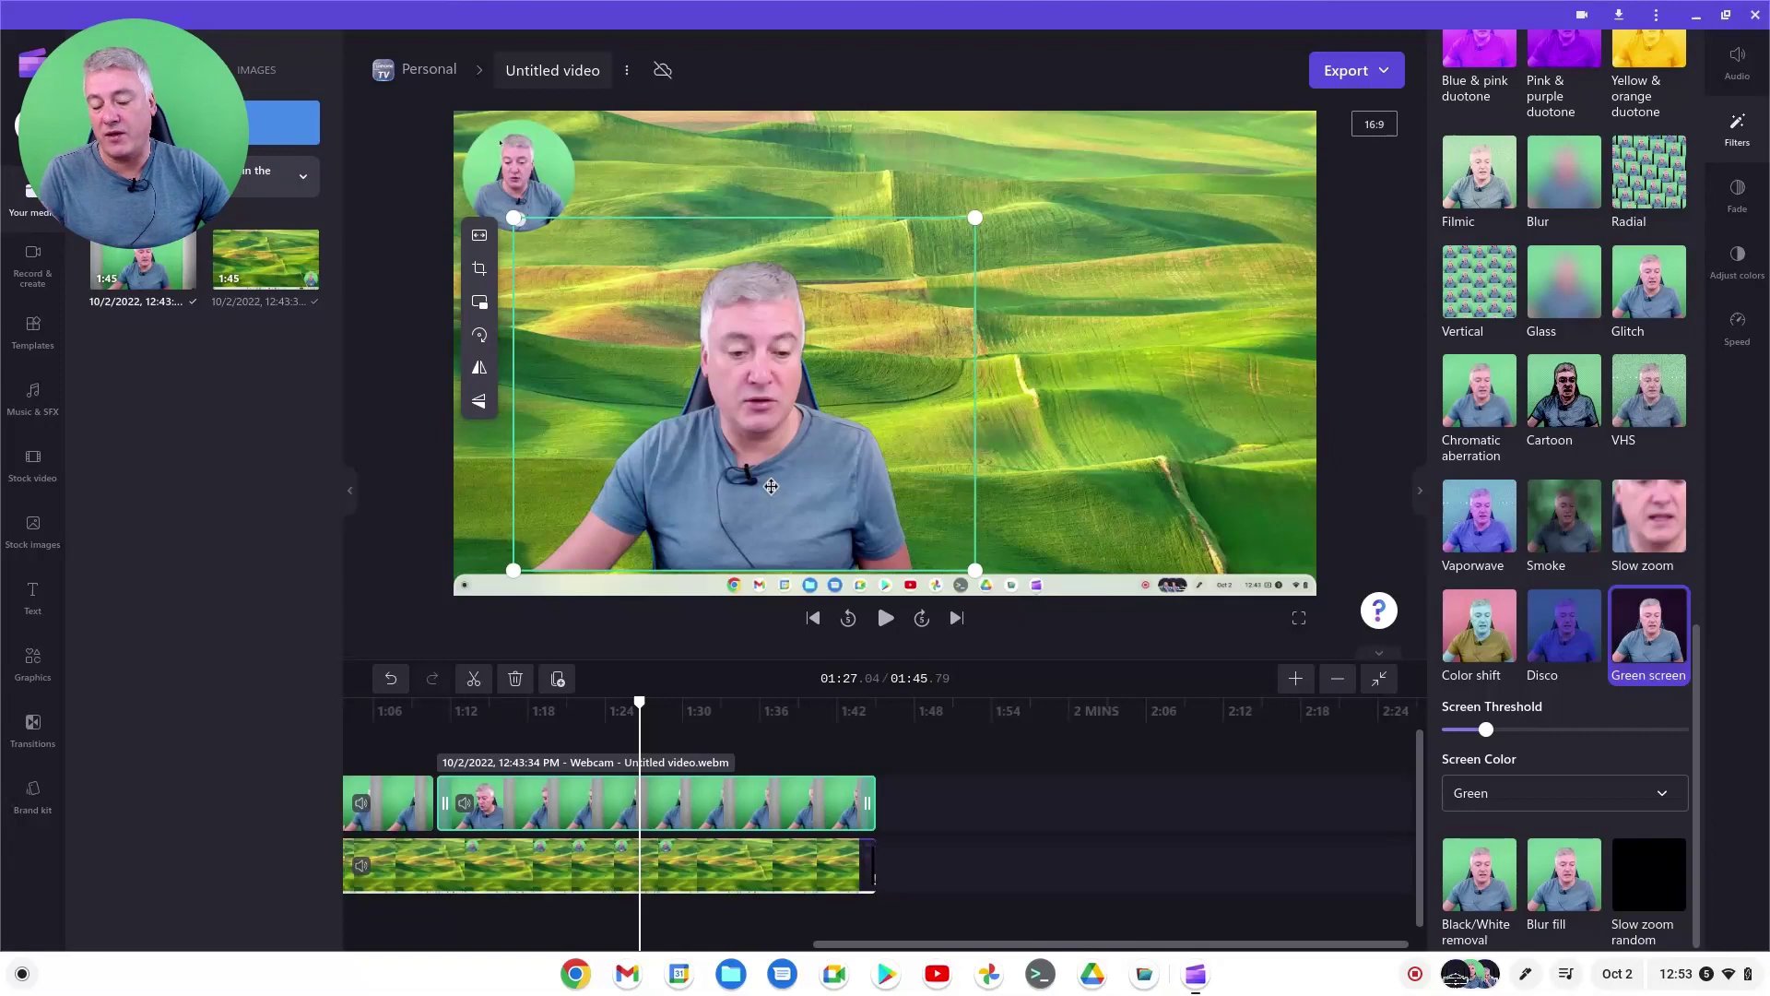
{"action": "left_click_drag", "start_coordinate": [815, 441], "coordinate": [942, 458]}
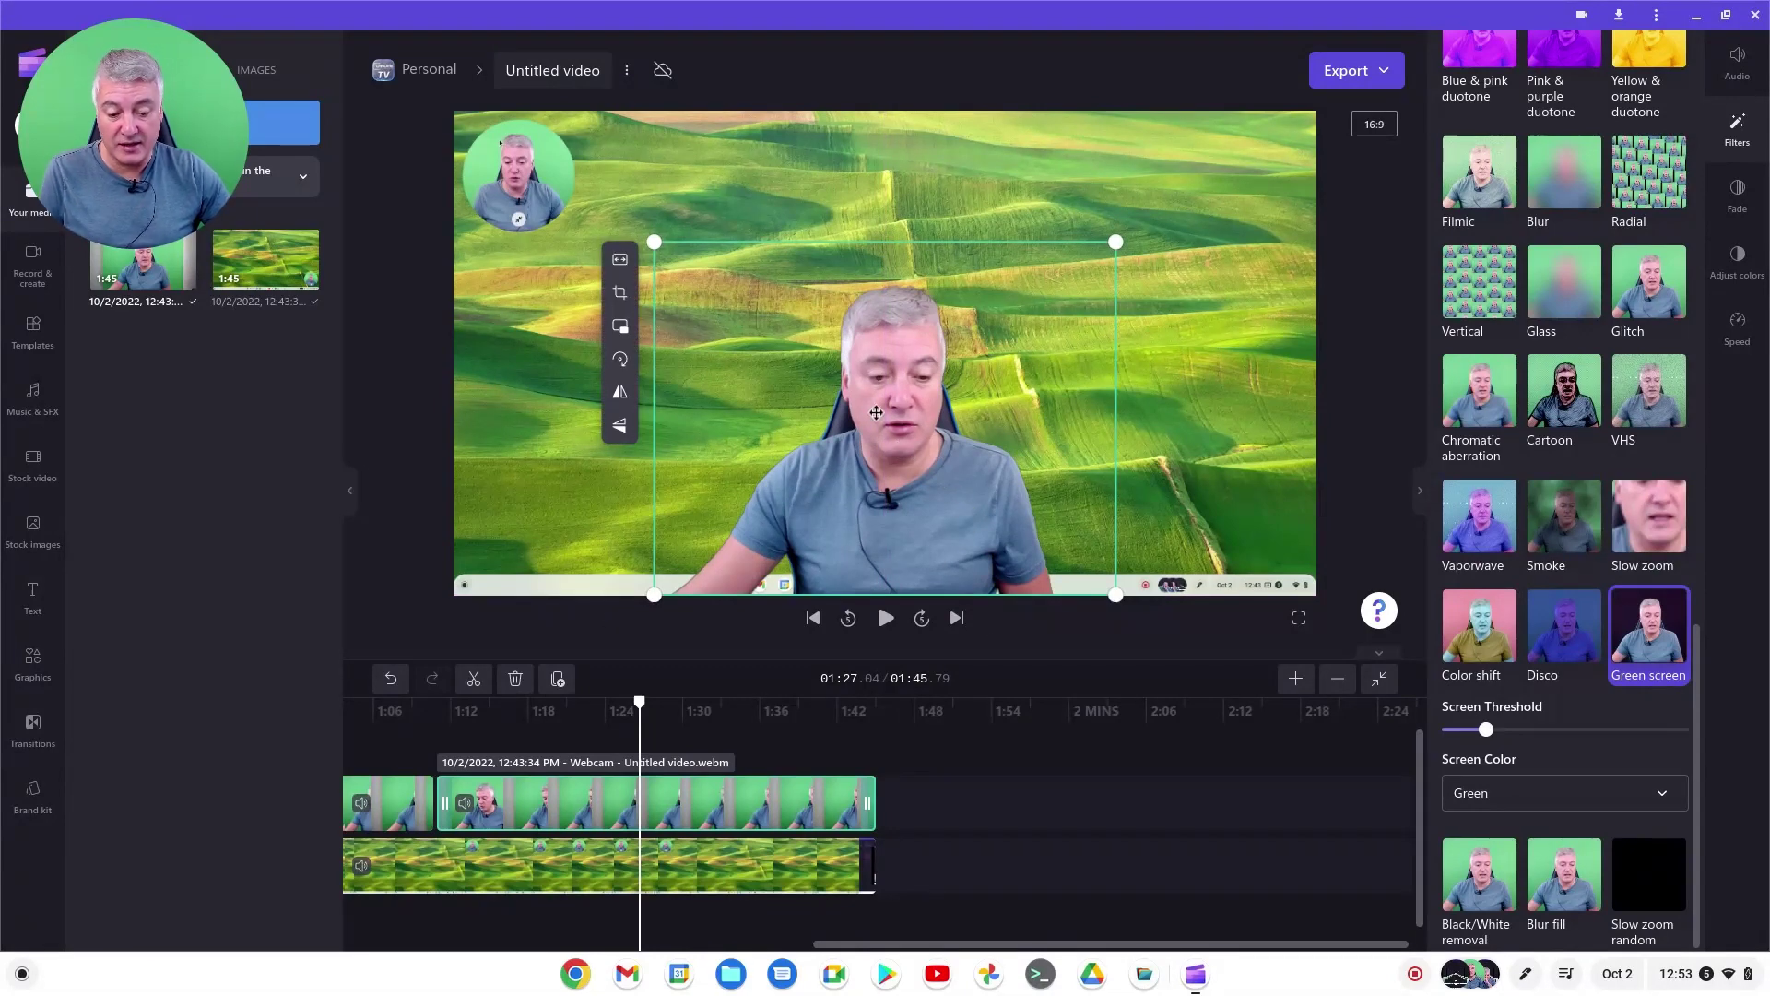
Enlarge the webcam overlay to the full frame height and play back a few seconds of the video
{"action": "left_click_drag", "start_coordinate": [654, 241], "coordinate": [535, 147]}
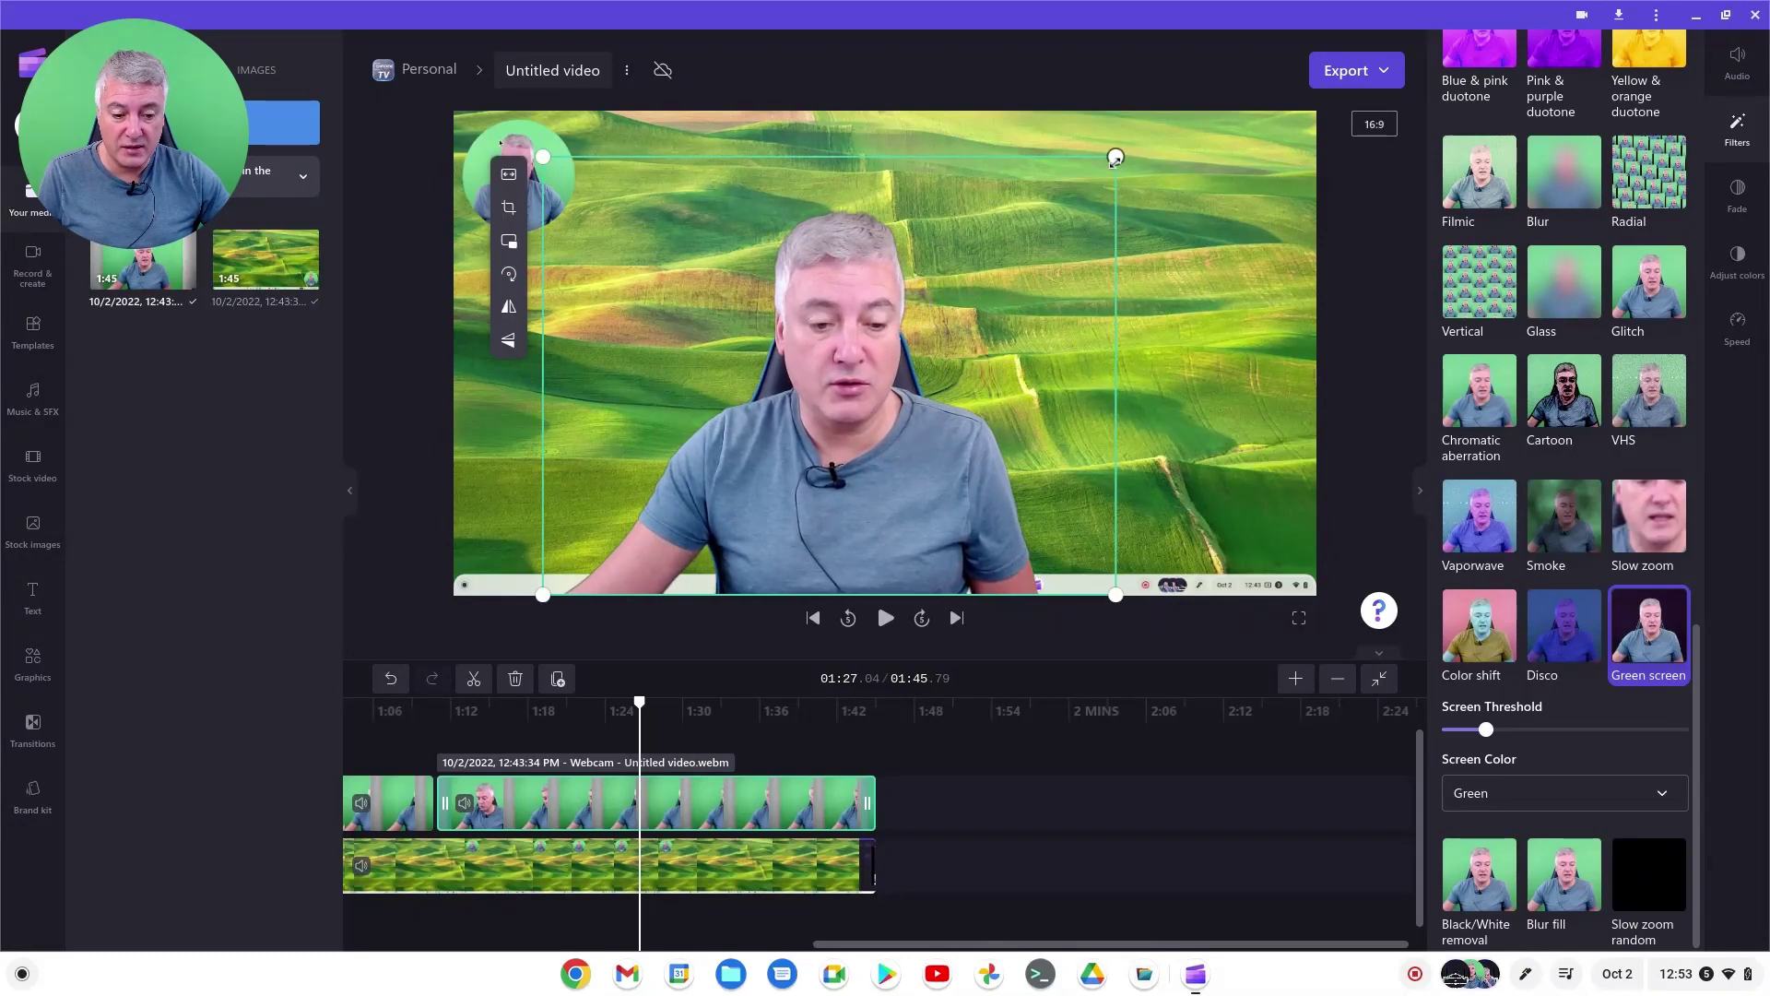
{"action": "left_click_drag", "start_coordinate": [1116, 157], "coordinate": [1178, 108]}
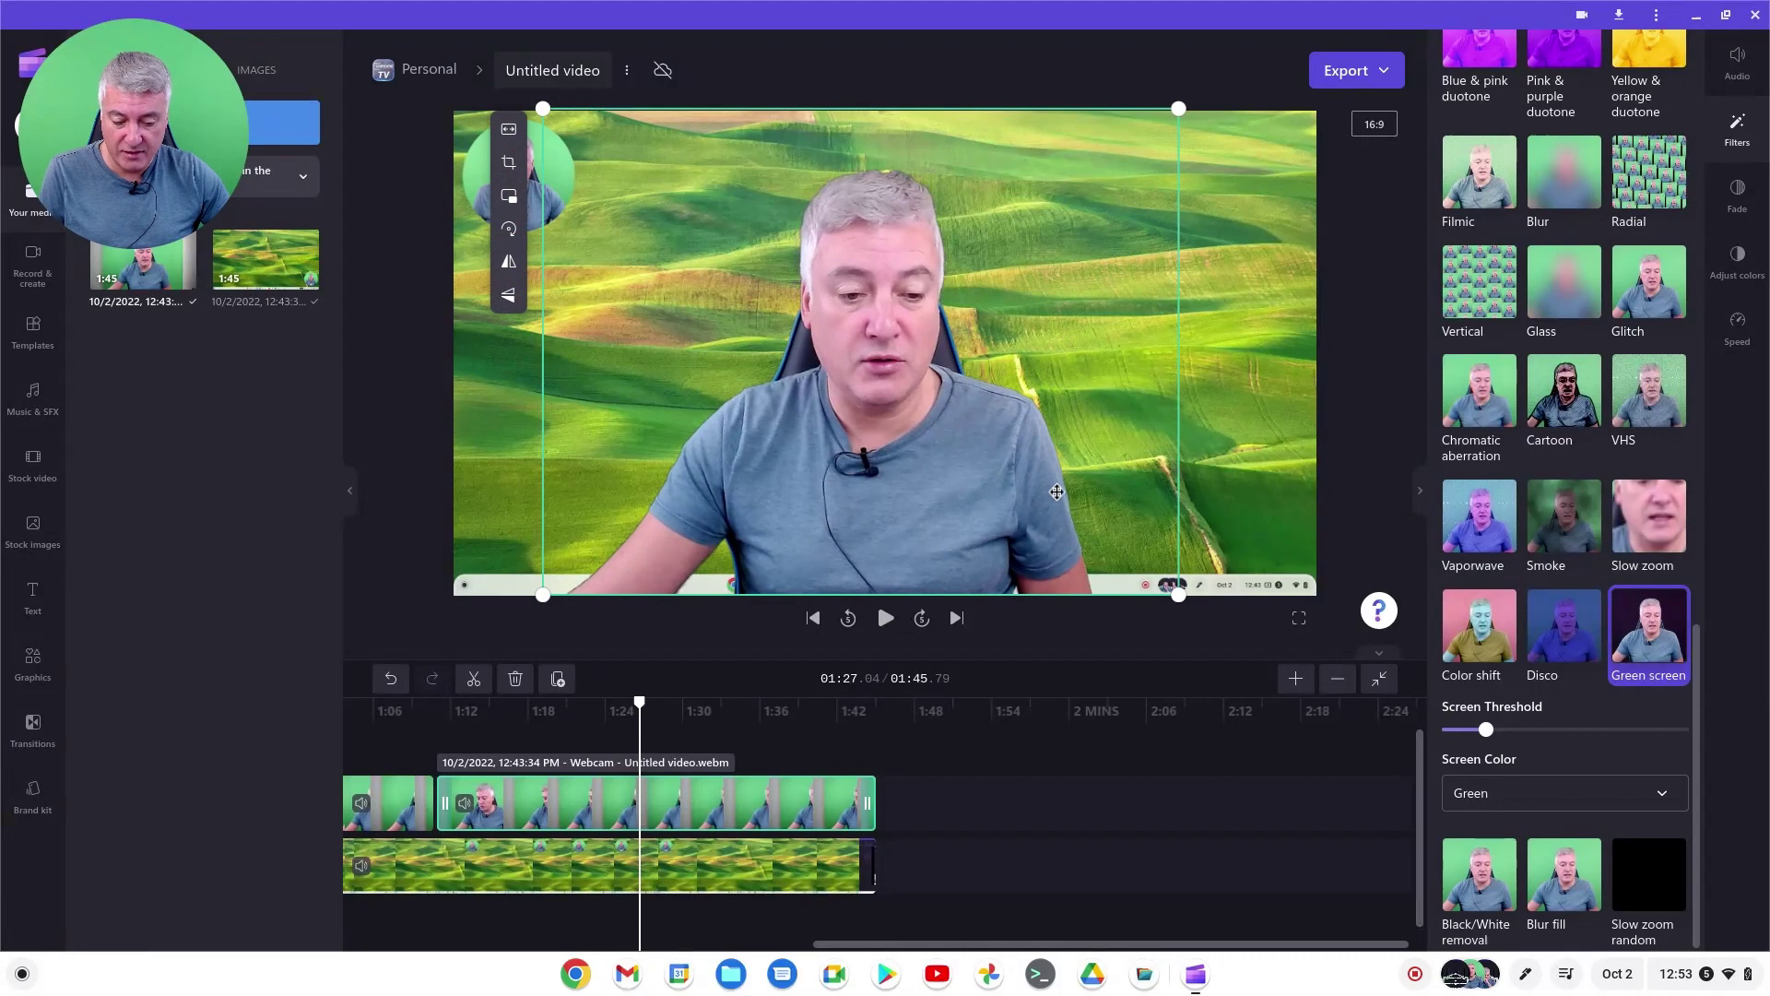
{"action": "key", "text": "space"}
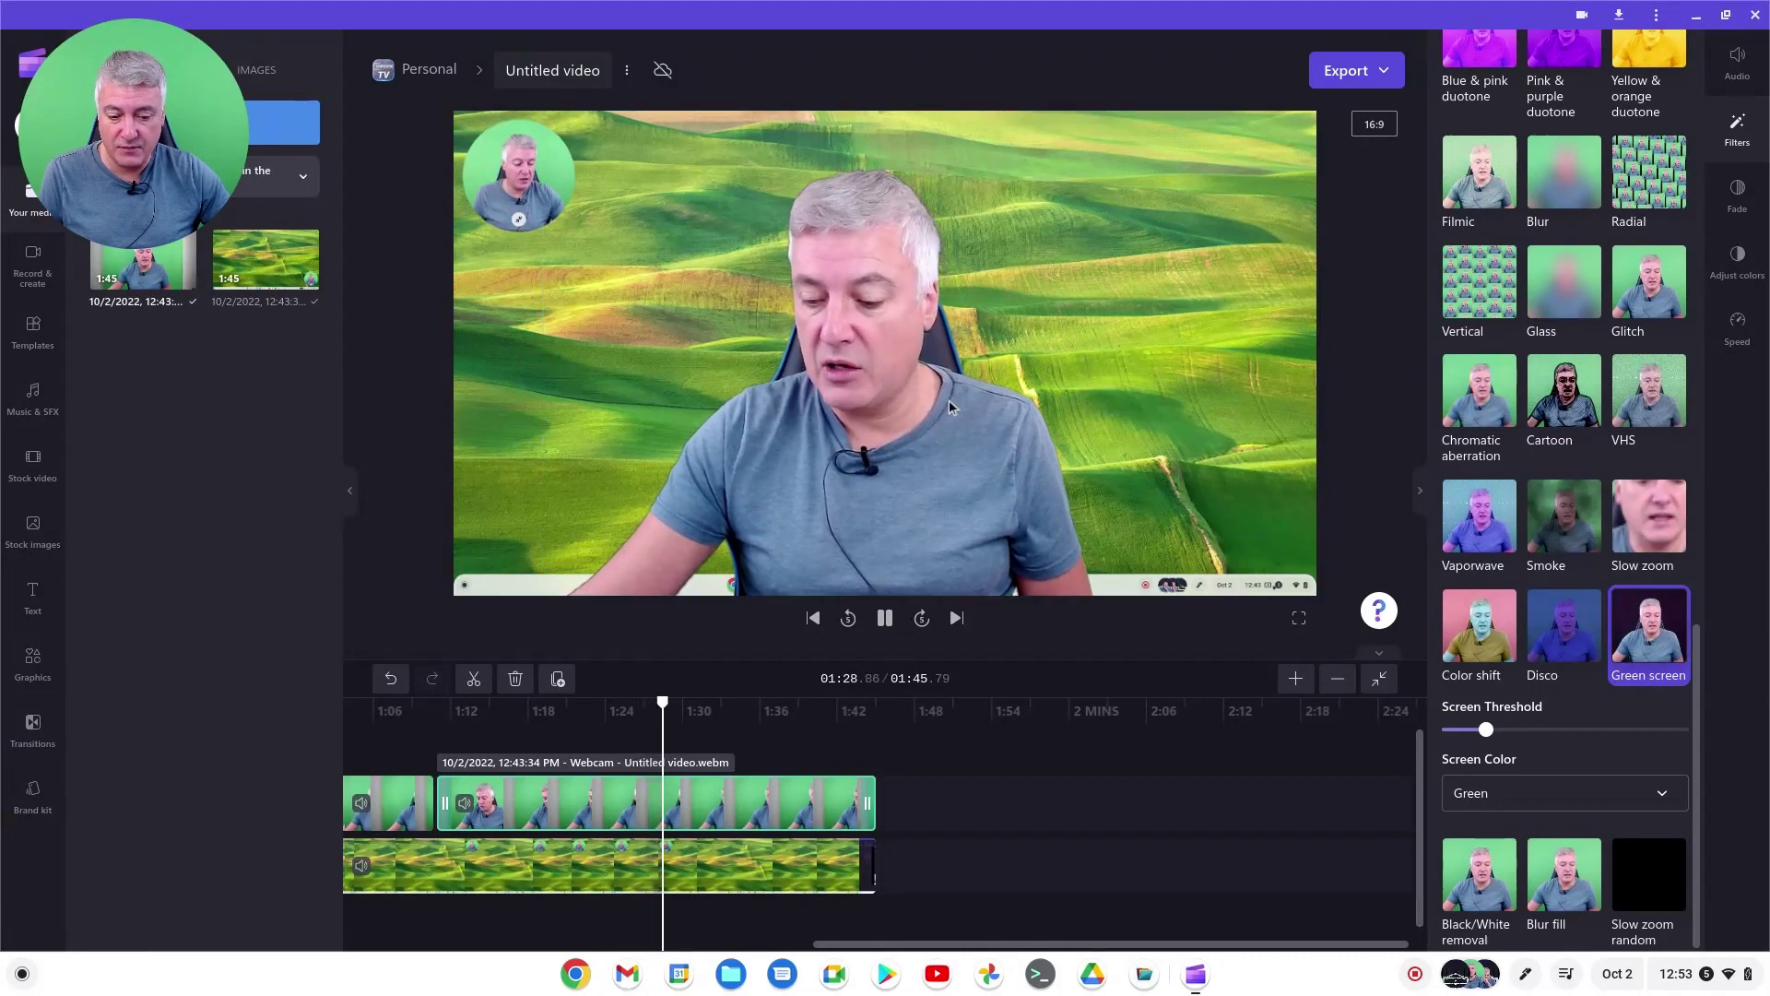
{"action": "left_click", "coordinate": [943, 318]}
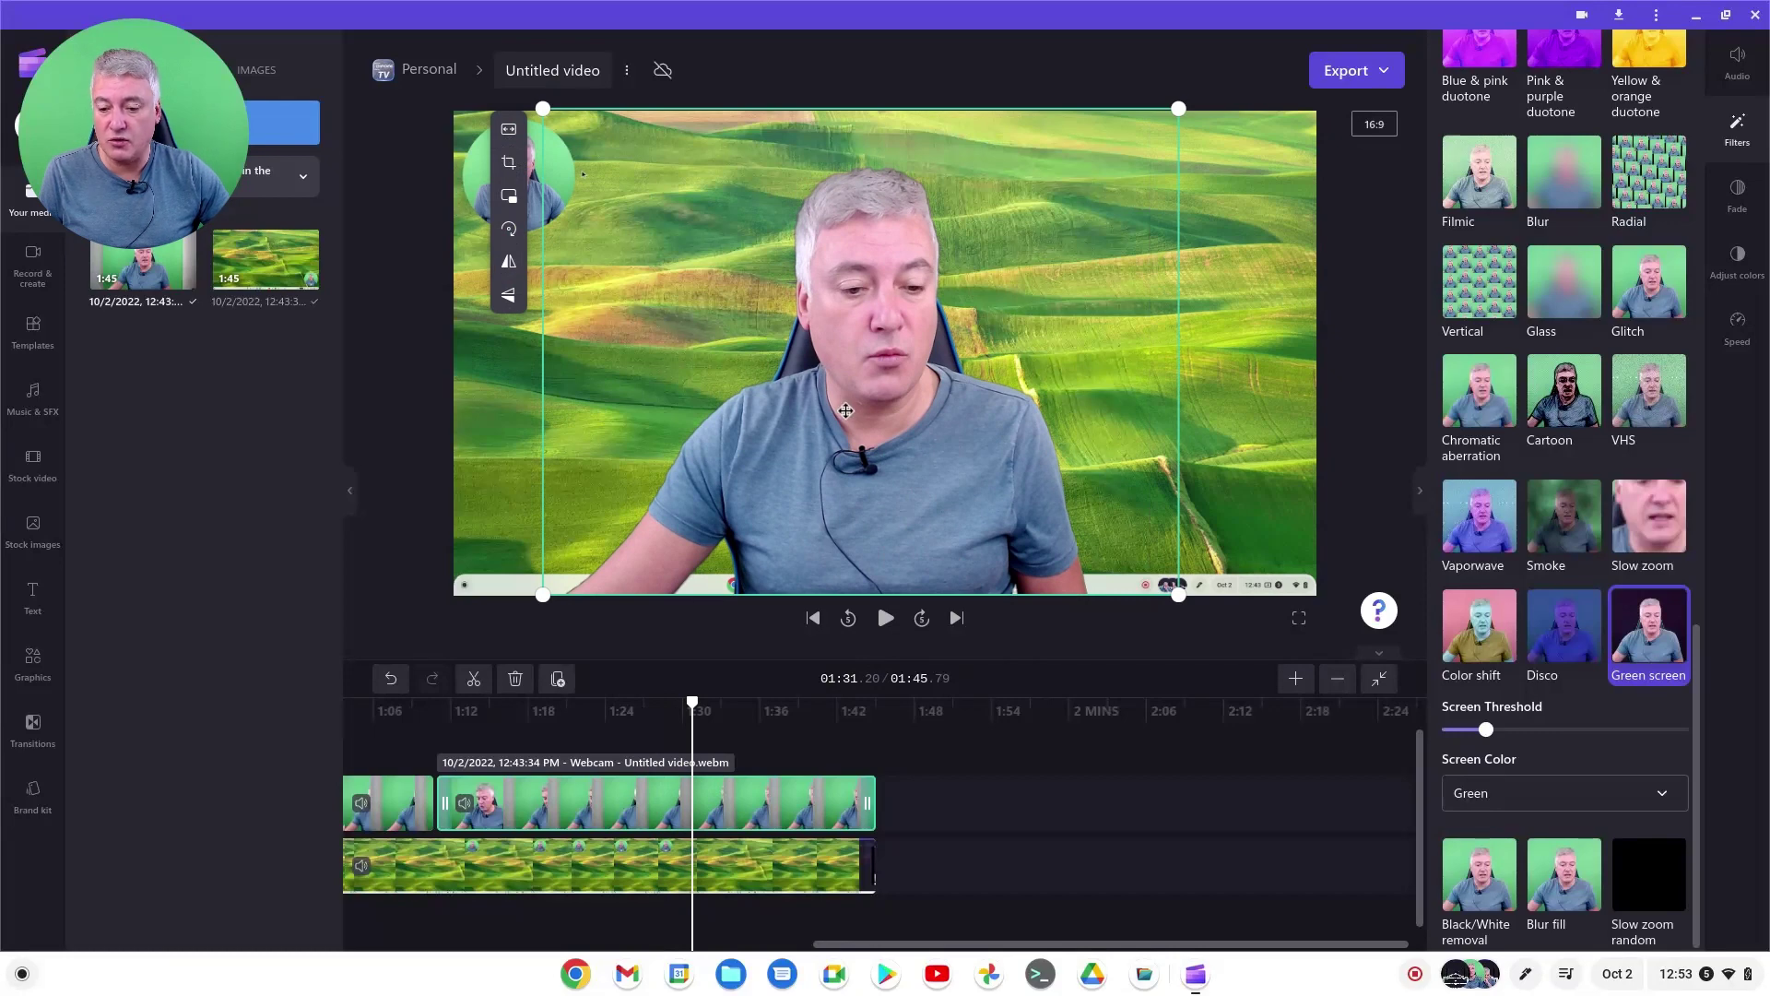
Shrink the webcam overlay to about 40% of the frame width and move it to the middle of the frame
{"action": "mouse_move", "coordinate": [184, 139]}
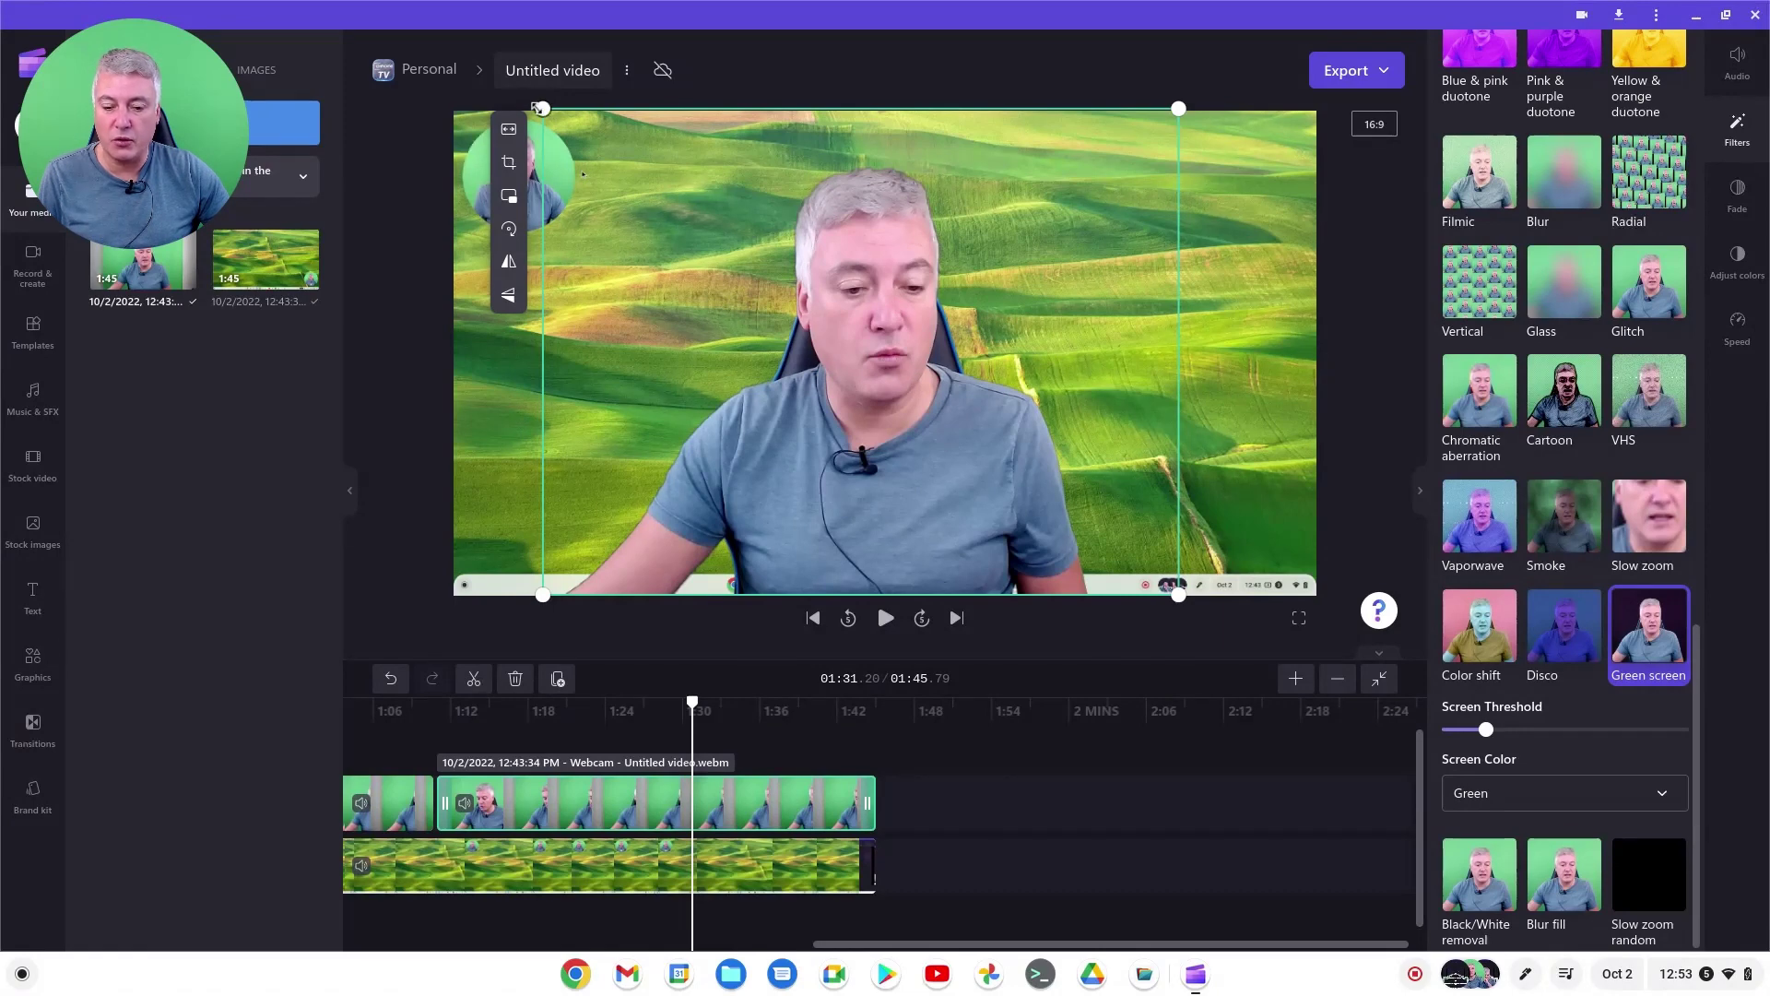
{"action": "left_click_drag", "start_coordinate": [543, 109], "coordinate": [838, 335]}
{"action": "left_click_drag", "start_coordinate": [1028, 498], "coordinate": [882, 380]}
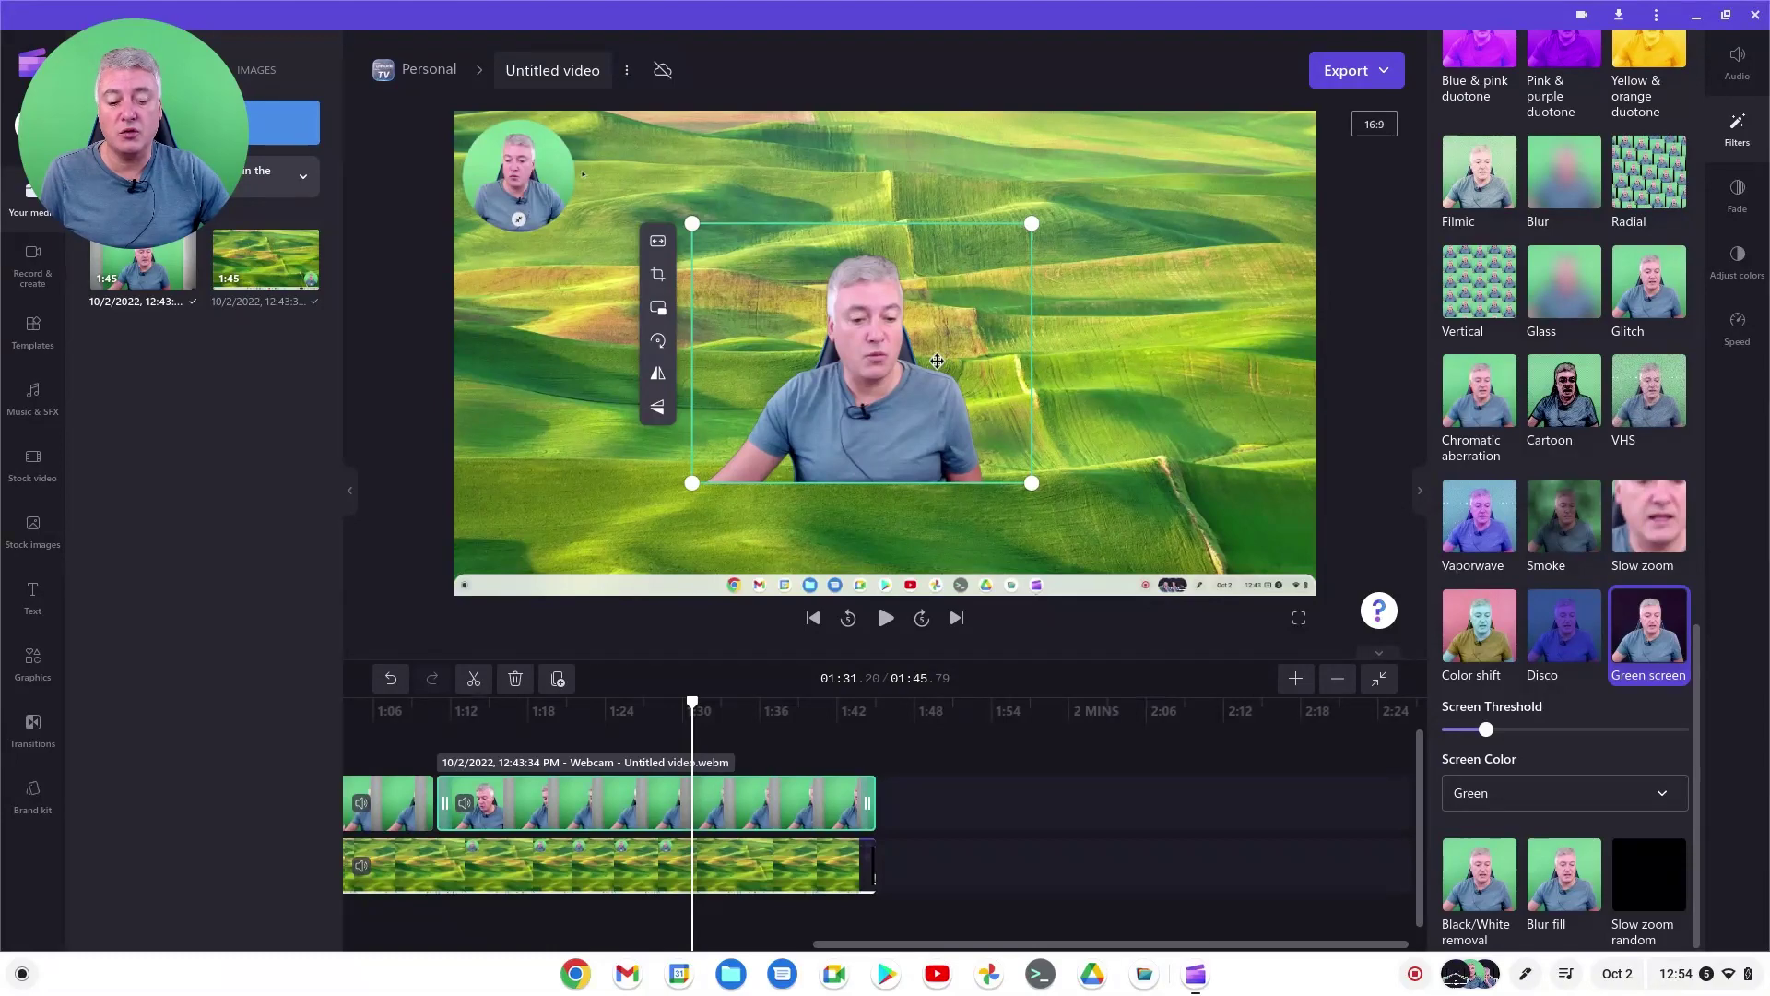
Enlarge the webcam overlay to about 57% of the frame width and reposition it slightly left of the frame's center
{"action": "left_click_drag", "start_coordinate": [938, 352], "coordinate": [956, 384]}
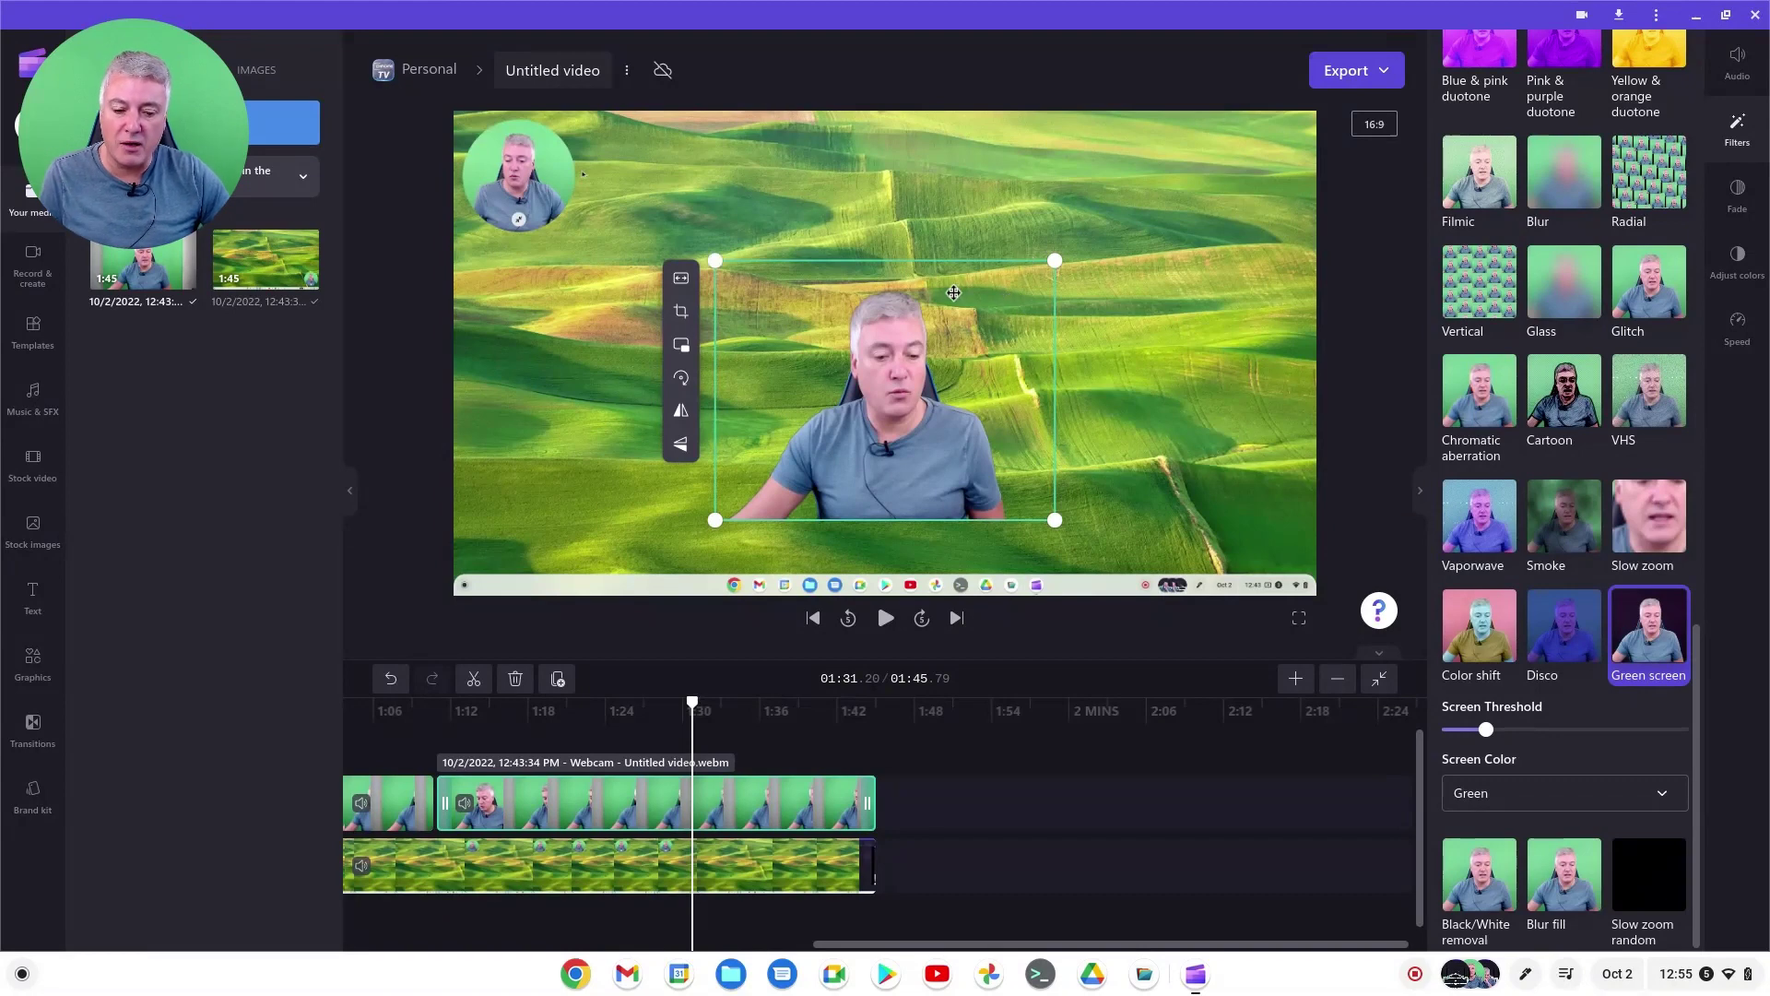
{"action": "left_click_drag", "start_coordinate": [780, 268], "coordinate": [730, 216]}
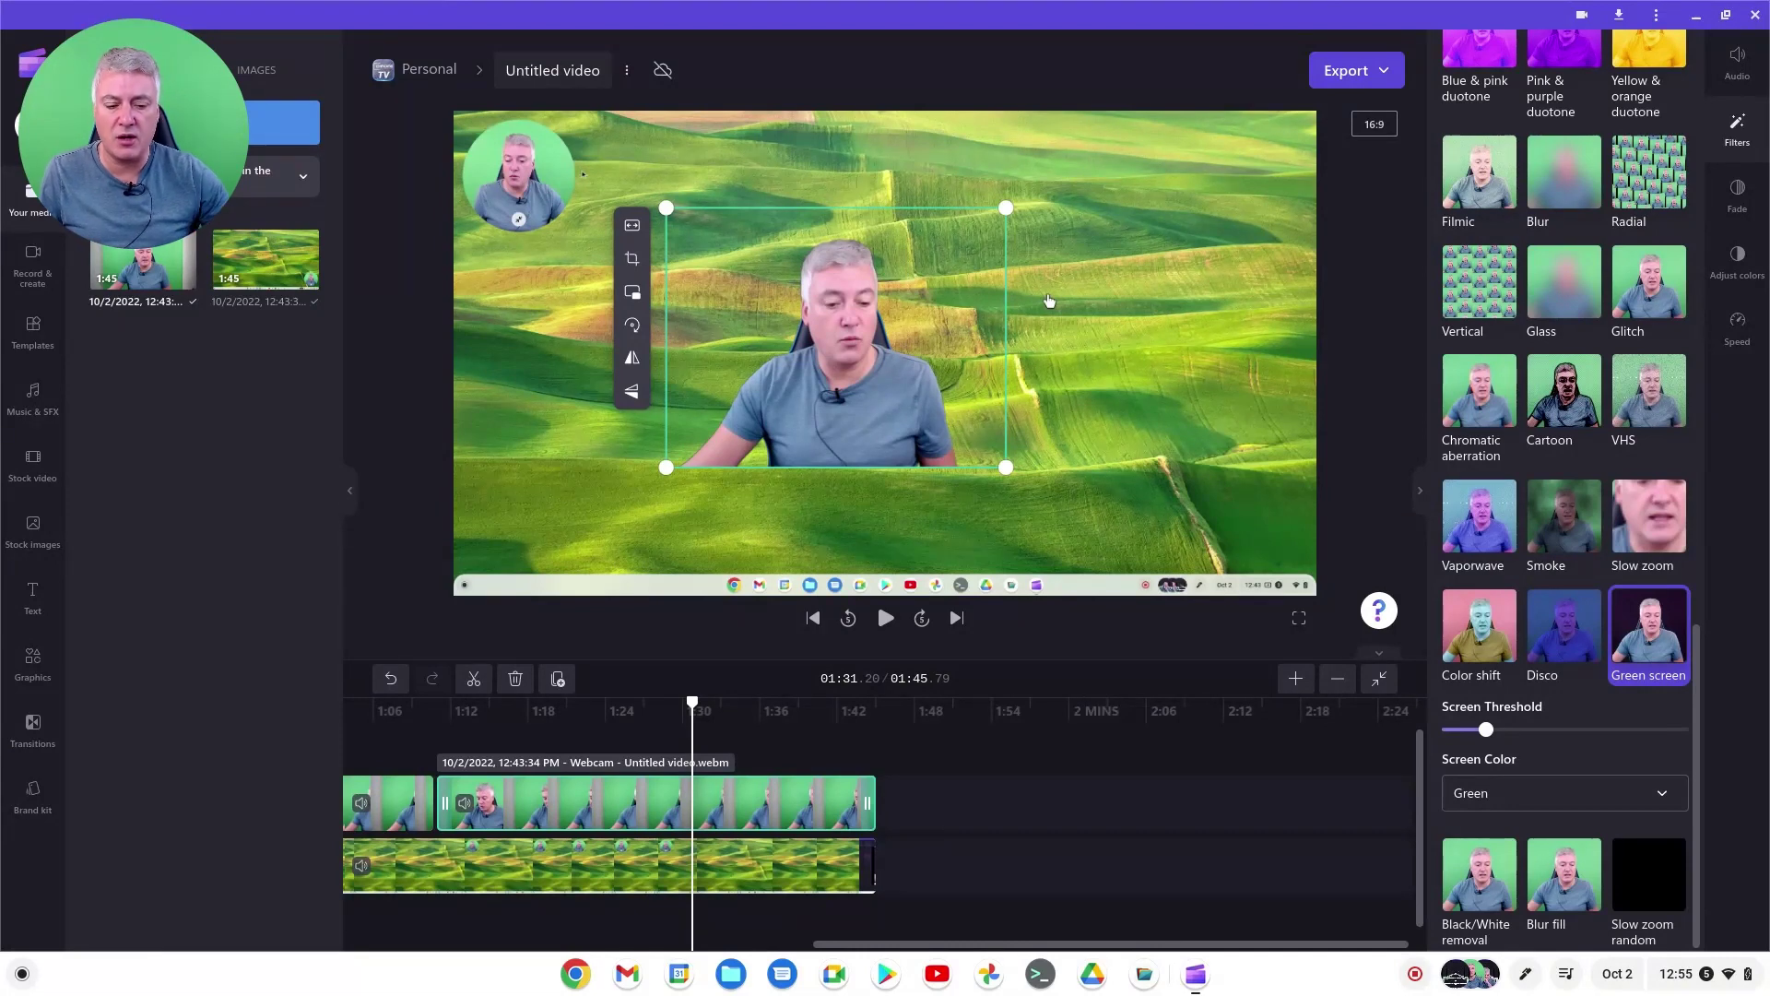
{"action": "left_click_drag", "start_coordinate": [886, 313], "coordinate": [961, 346]}
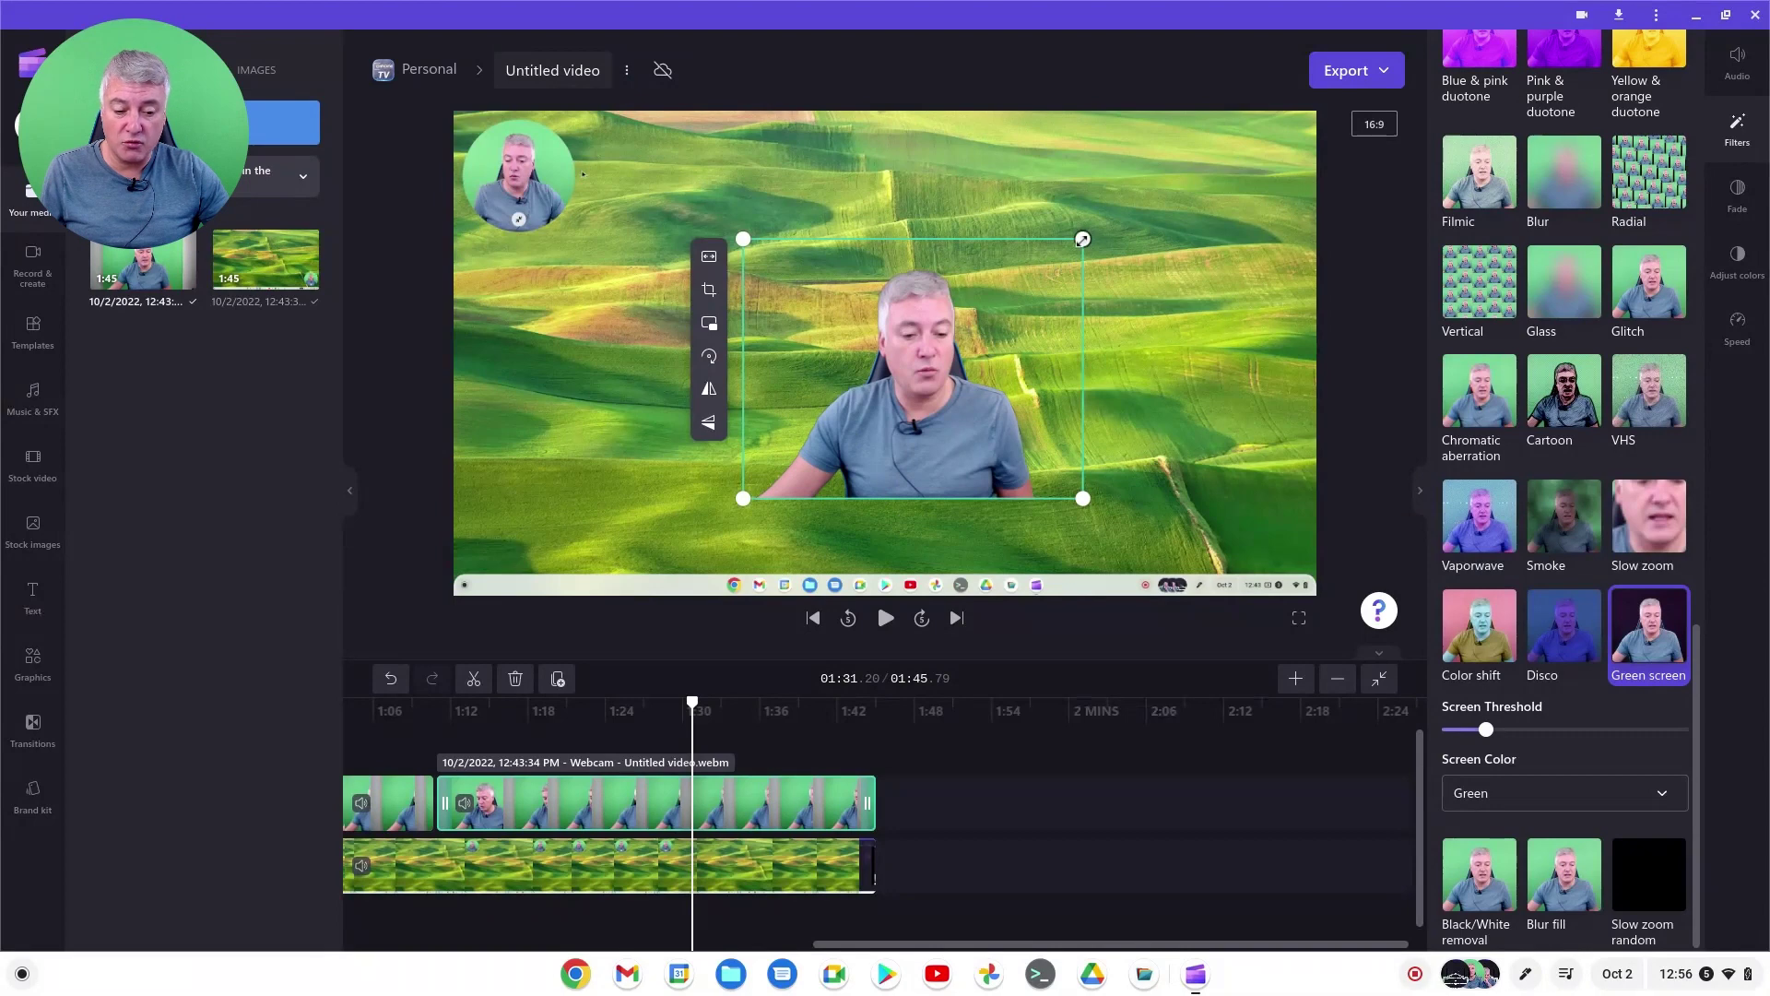
{"action": "left_click_drag", "start_coordinate": [1082, 239], "coordinate": [1155, 150]}
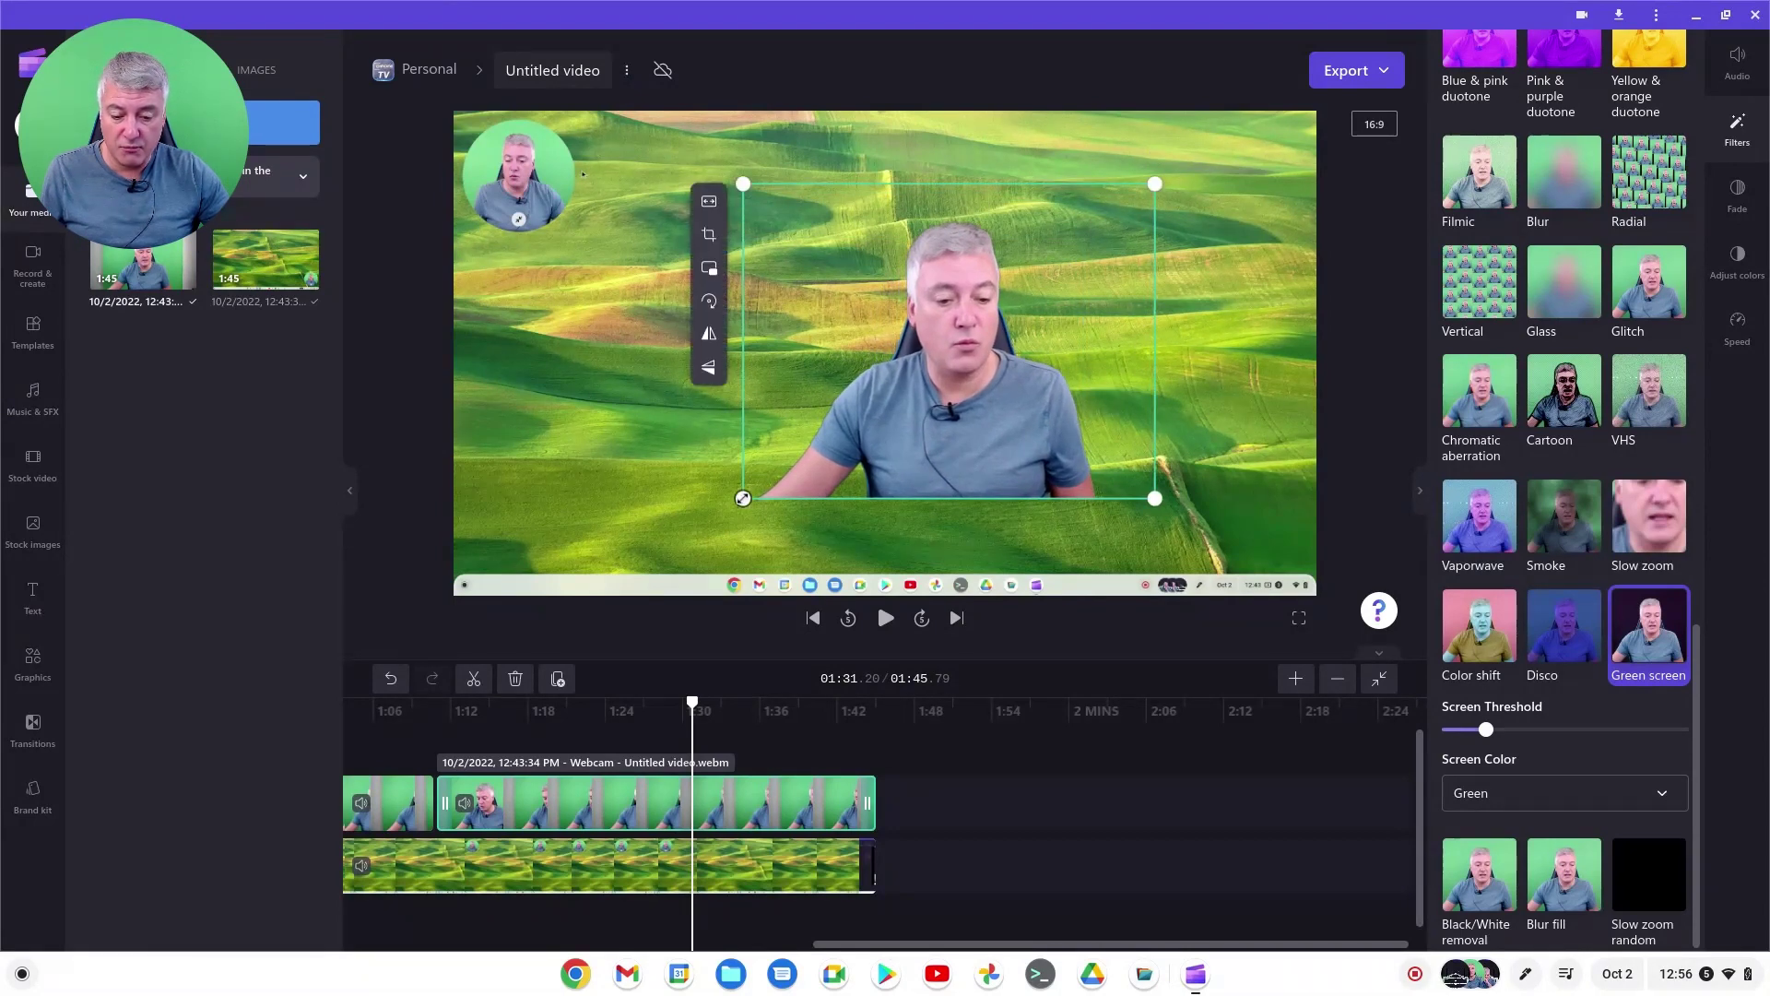
{"action": "left_click_drag", "start_coordinate": [743, 498], "coordinate": [666, 557]}
{"action": "left_click_drag", "start_coordinate": [842, 416], "coordinate": [783, 398]}
Play back about two seconds of the video from about 1:31 and minimize the editor window
{"action": "key", "text": "space"}
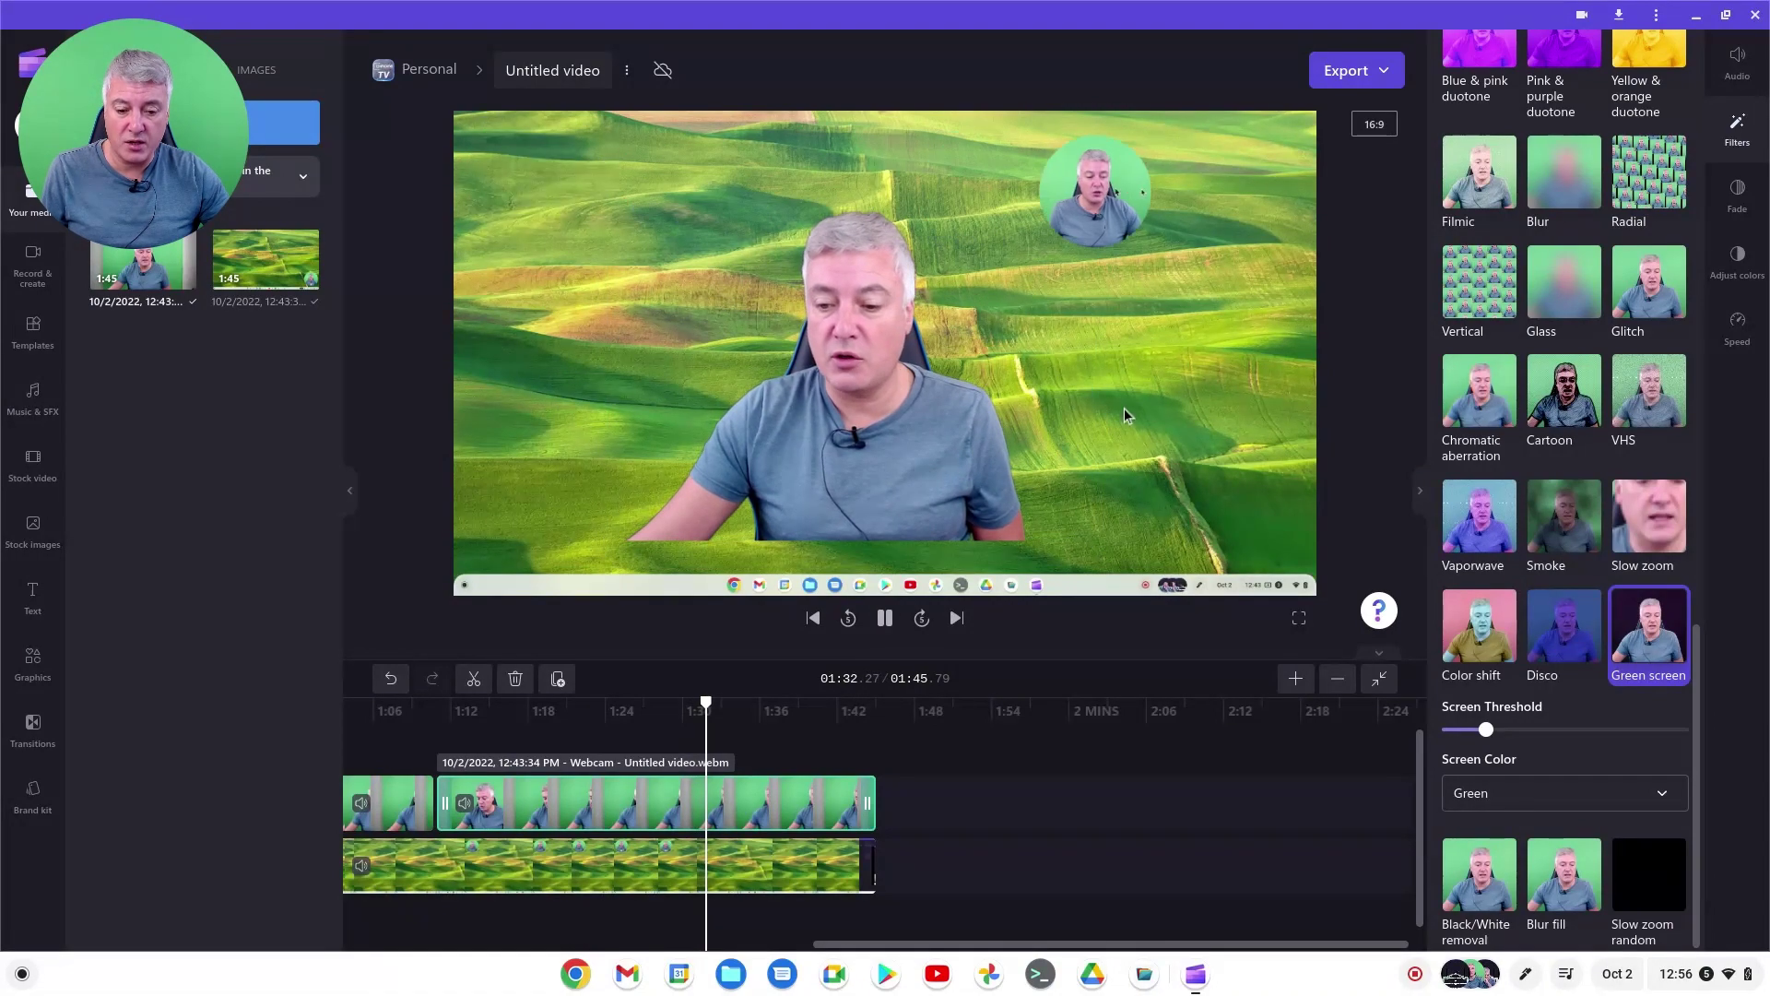
{"action": "key", "text": "space"}
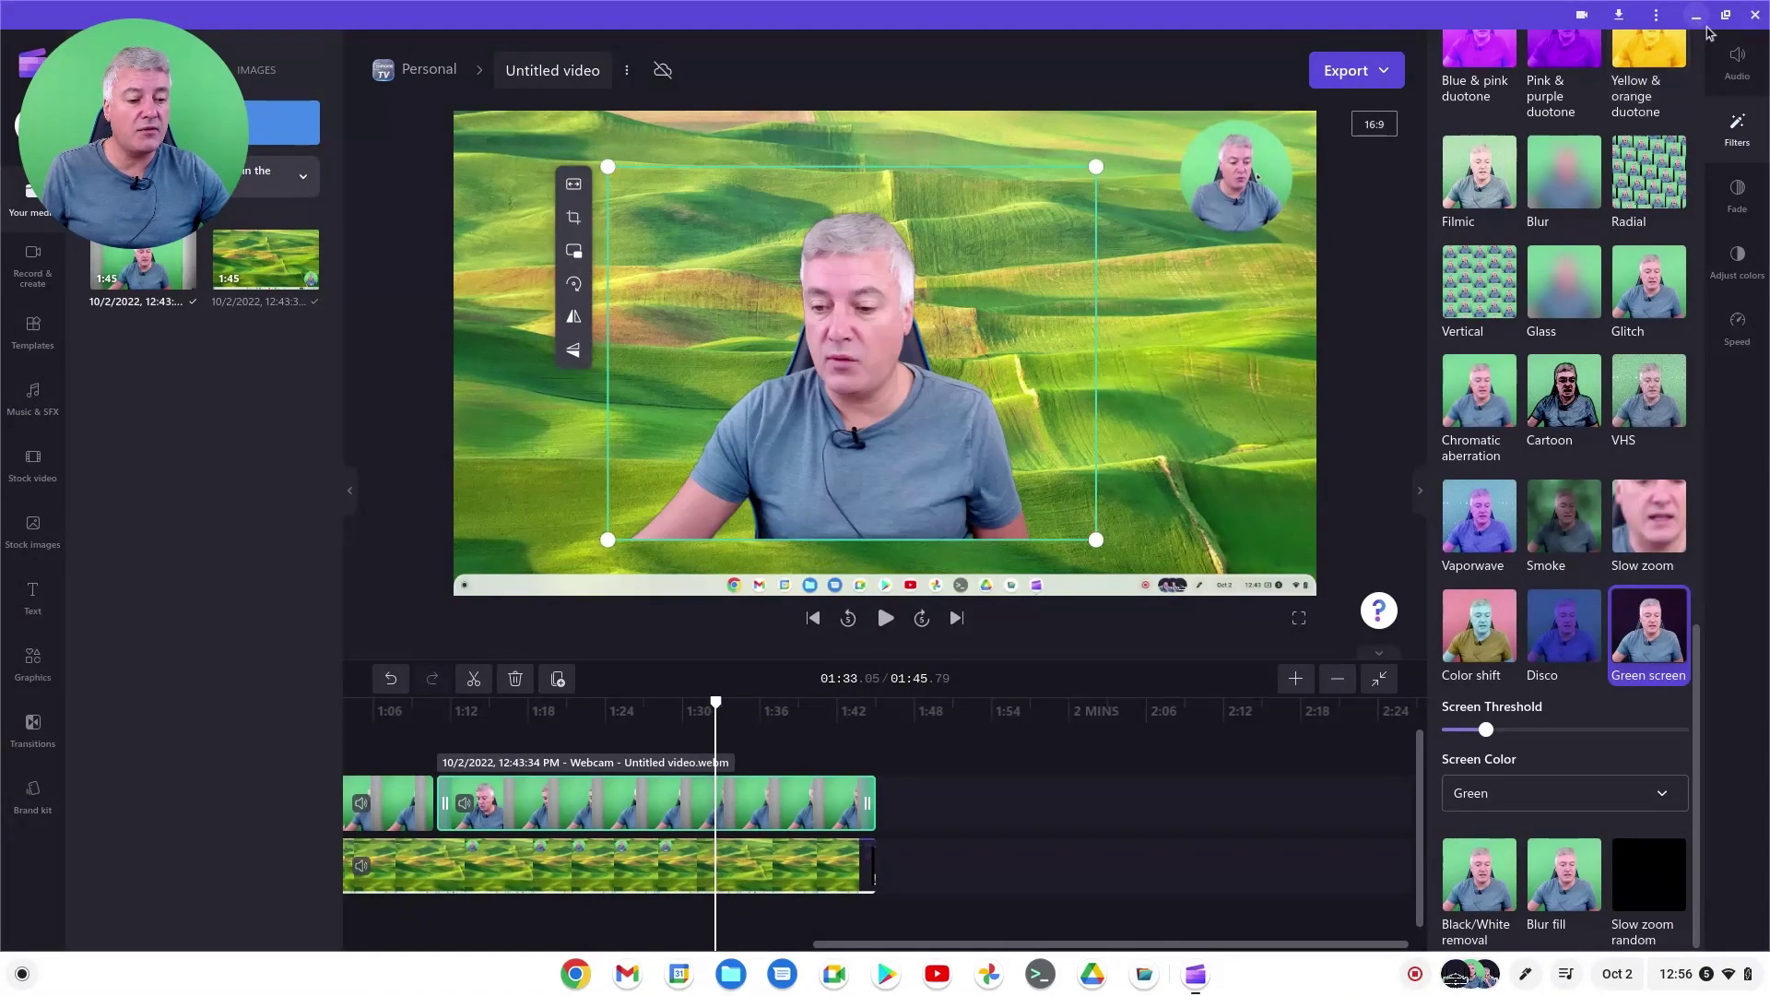
{"action": "left_click", "coordinate": [1698, 15]}
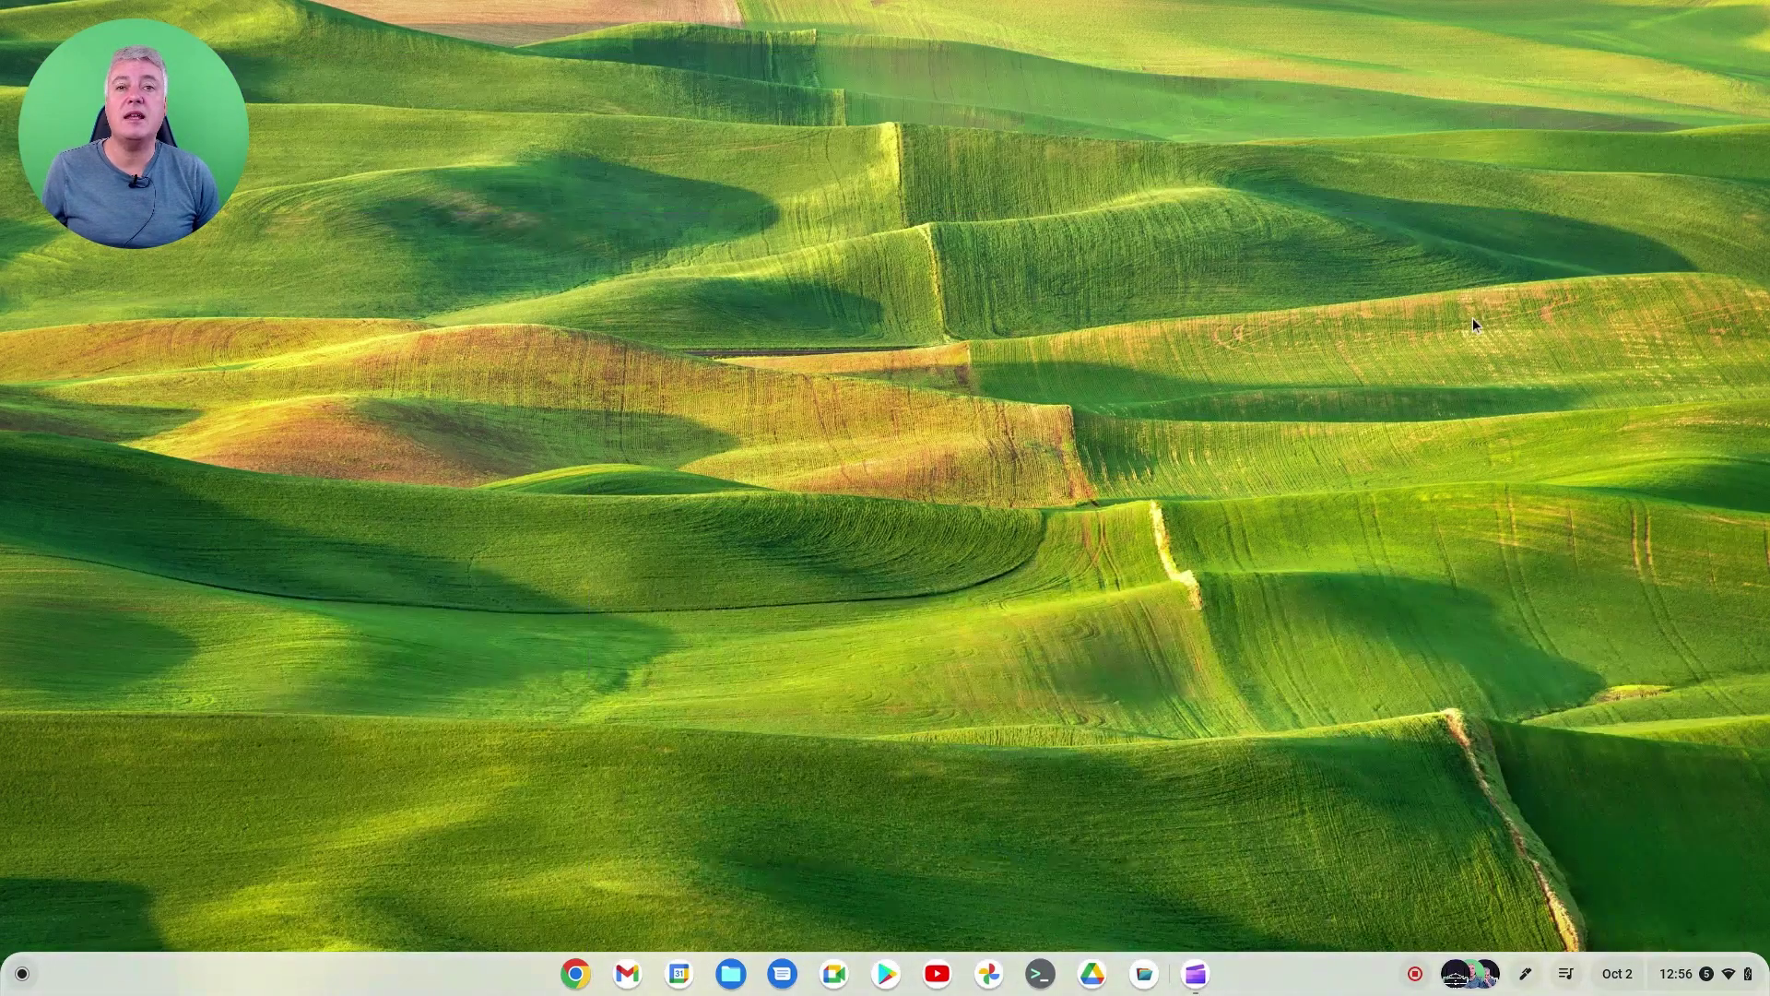